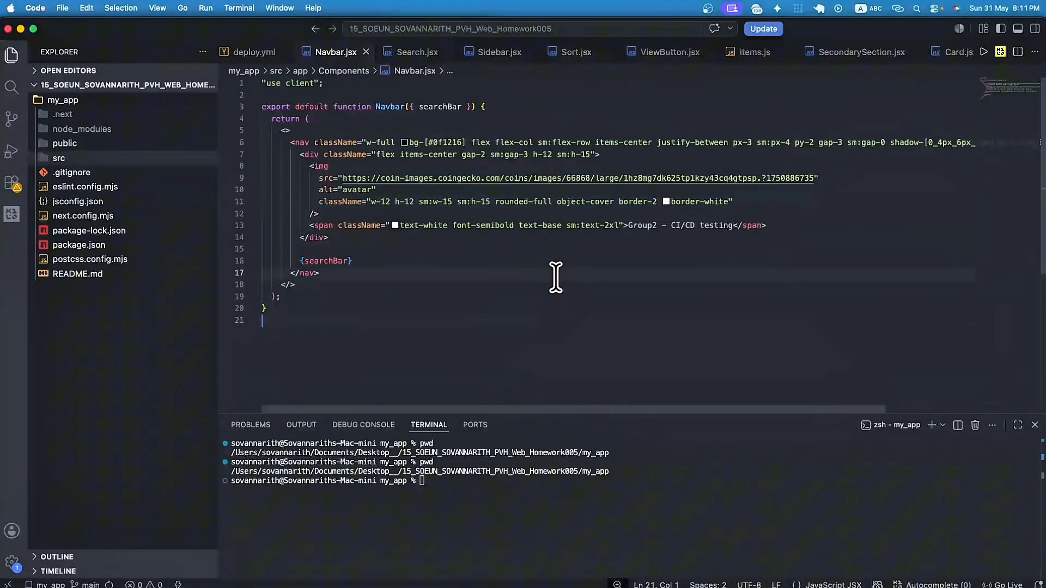
pyautogui.click(560, 249)
pyautogui.click(560, 260)
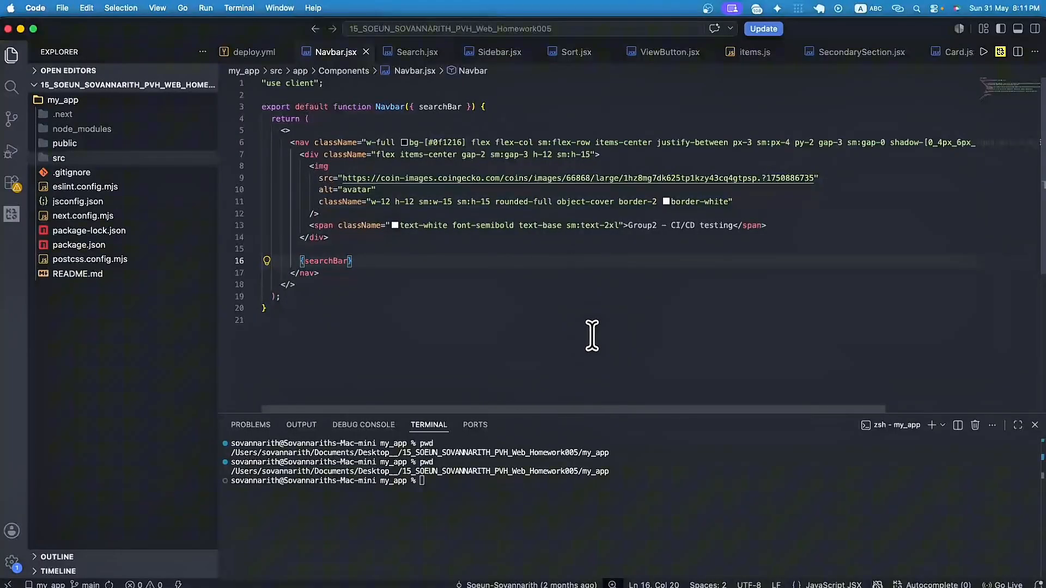
pyautogui.scroll(-10, 652, 323)
pyautogui.scroll(10, 652, 324)
pyautogui.click(472, 239)
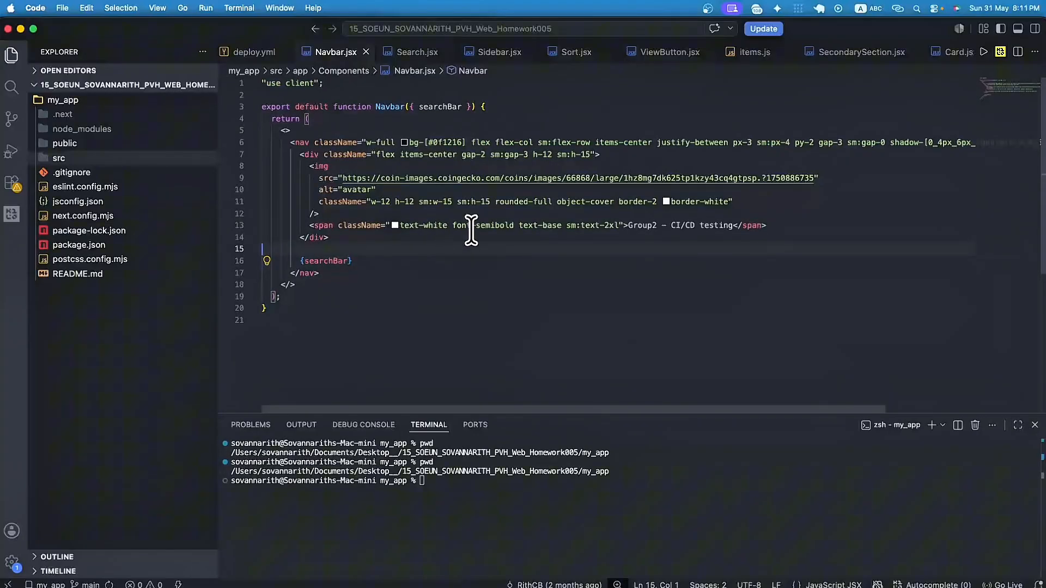
pyautogui.click(783, 226)
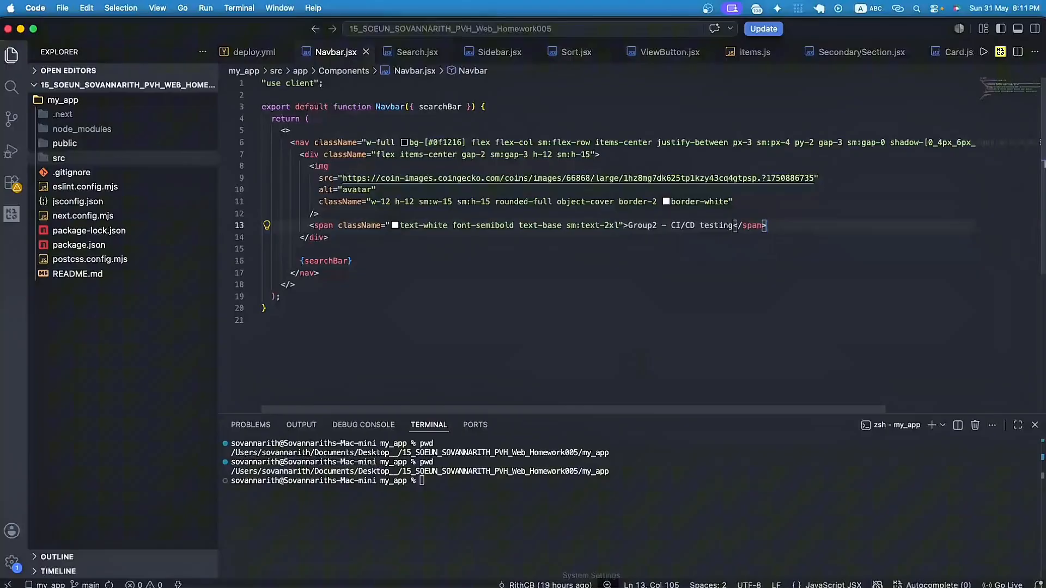
# Switch to Notes and write a new numbered note: Create Dockerfile, Create nginx/nginx.config, Create docker compose, Deploy.yml.
pyautogui.moveTo(653, 579)
pyautogui.click(458, 571)
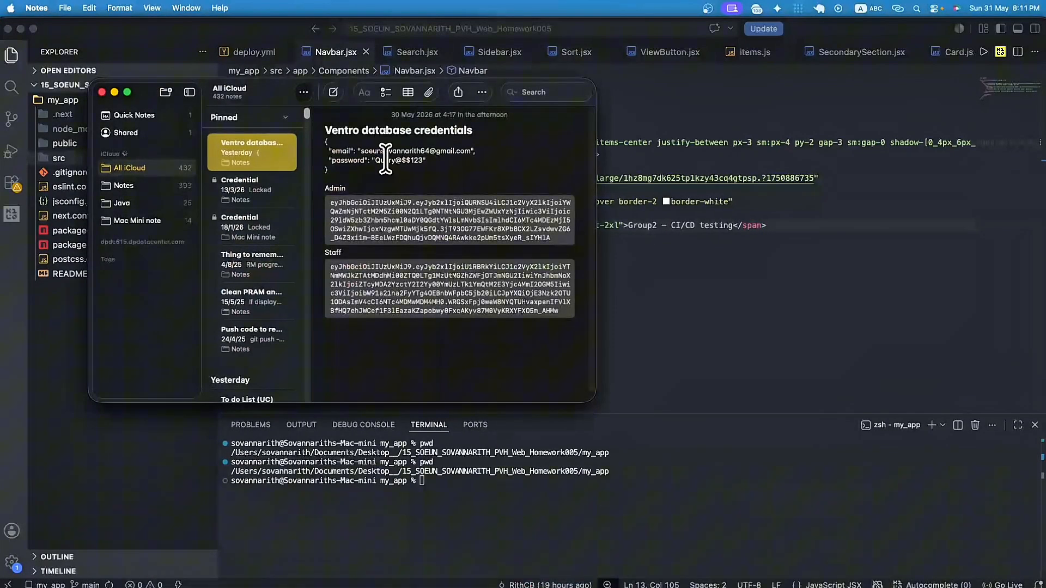
pyautogui.click(334, 92)
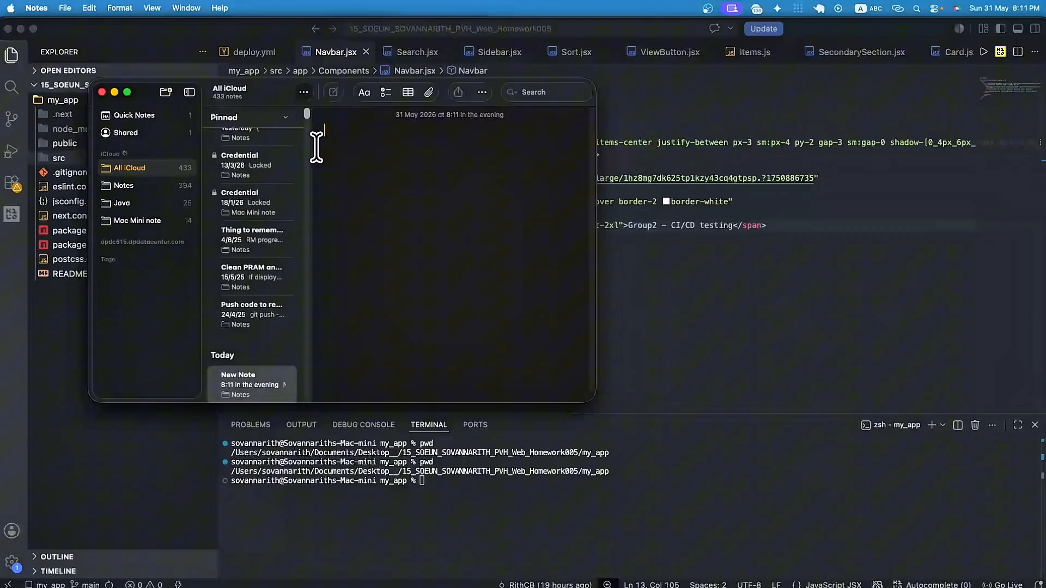
pyautogui.write('1. Create Dockerfile')
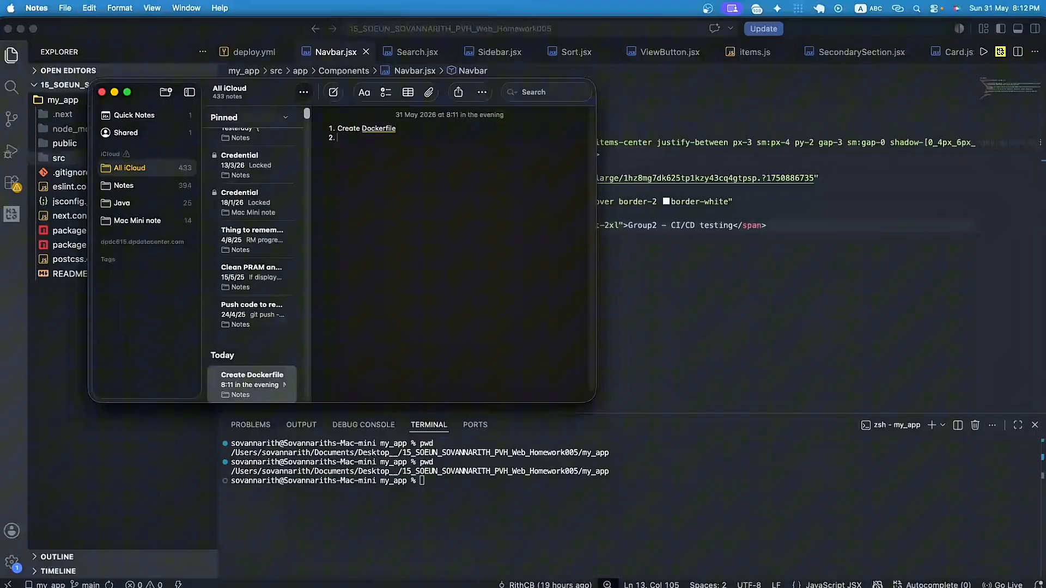
pyautogui.write('config')
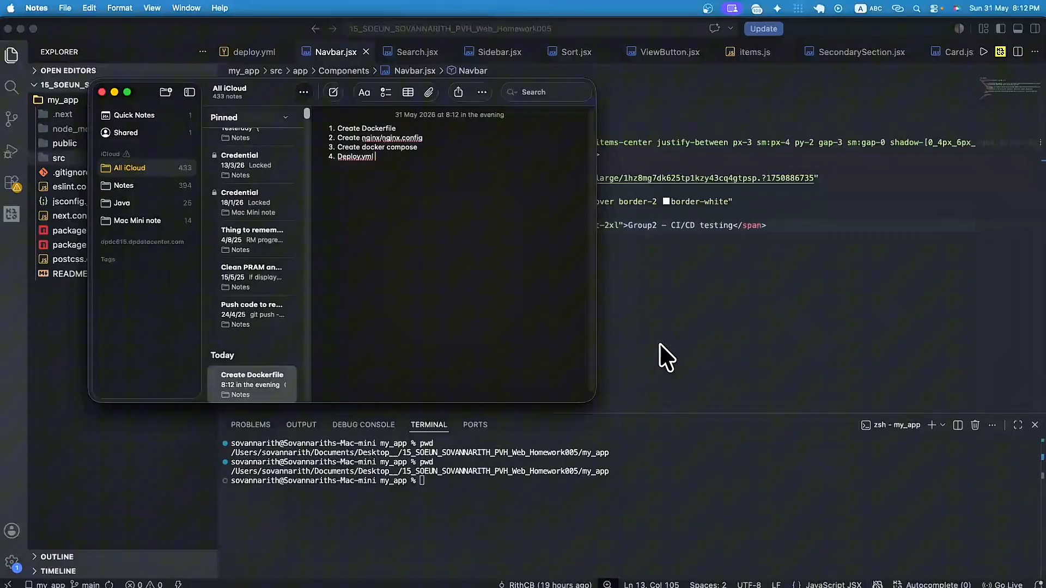
# Switch back to Visual Studio Code, run code Dockerfile in the my_app terminal, and save the new empty file.
pyautogui.click(666, 357)
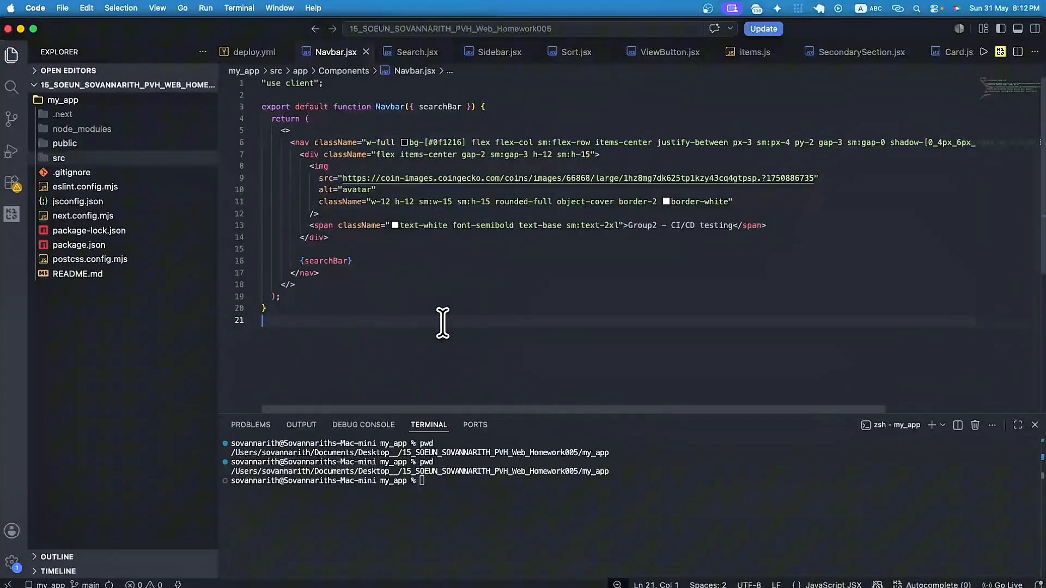
pyautogui.click(644, 499)
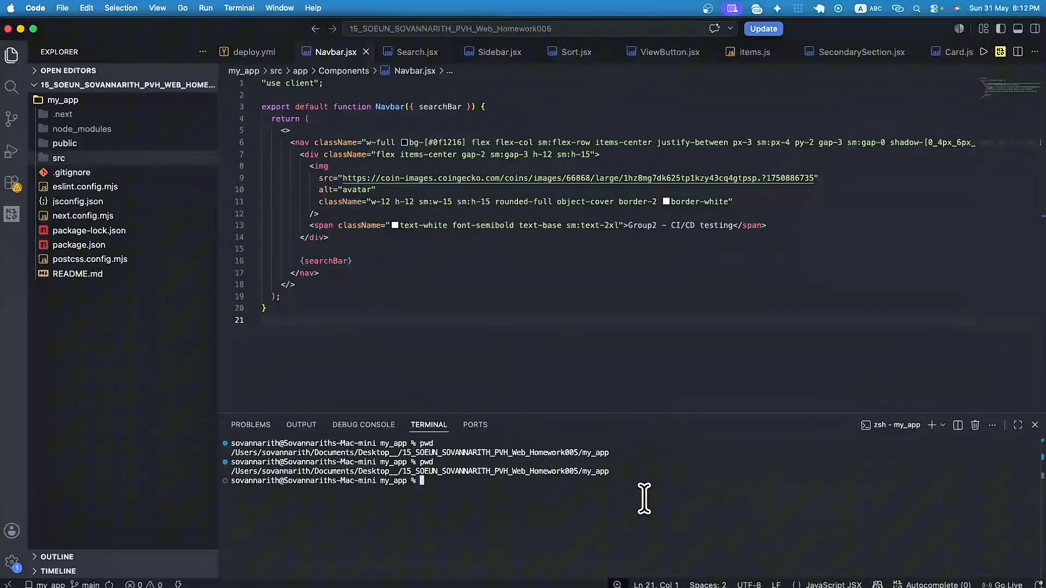
pyautogui.write('code Dockerfile')
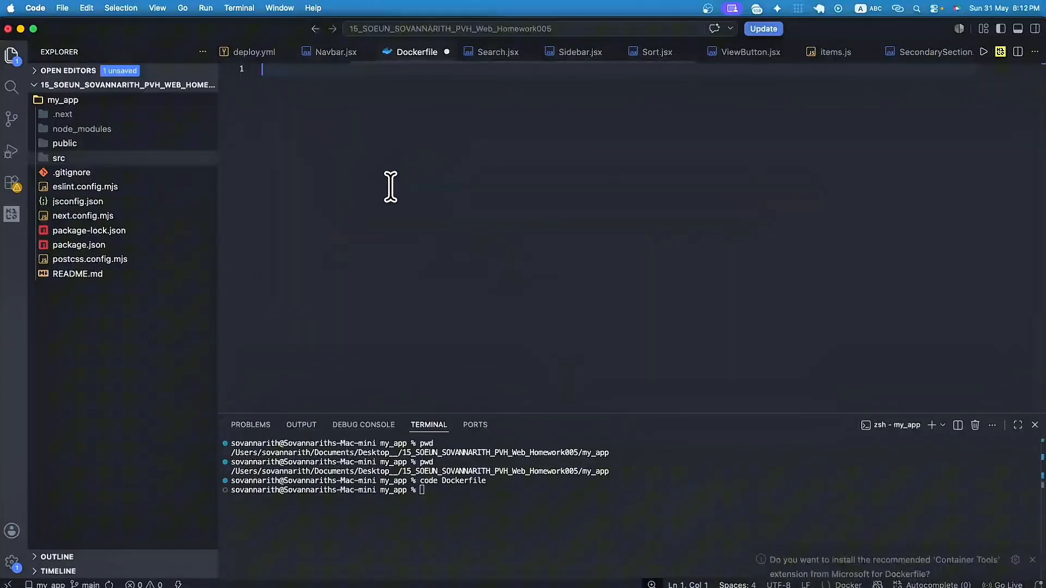
pyautogui.press('super+s')
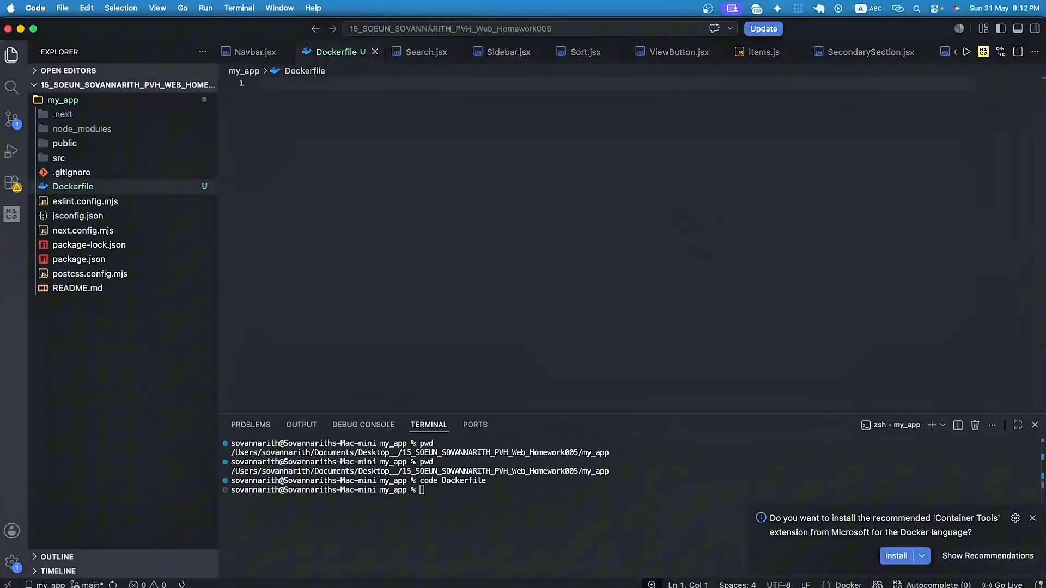
# Fill the Dockerfile with a node:20-alpine builder running npm ci and npm run build, plus a production runner exposing 3000 and starting server.js.
pyautogui.press('super+Tab')
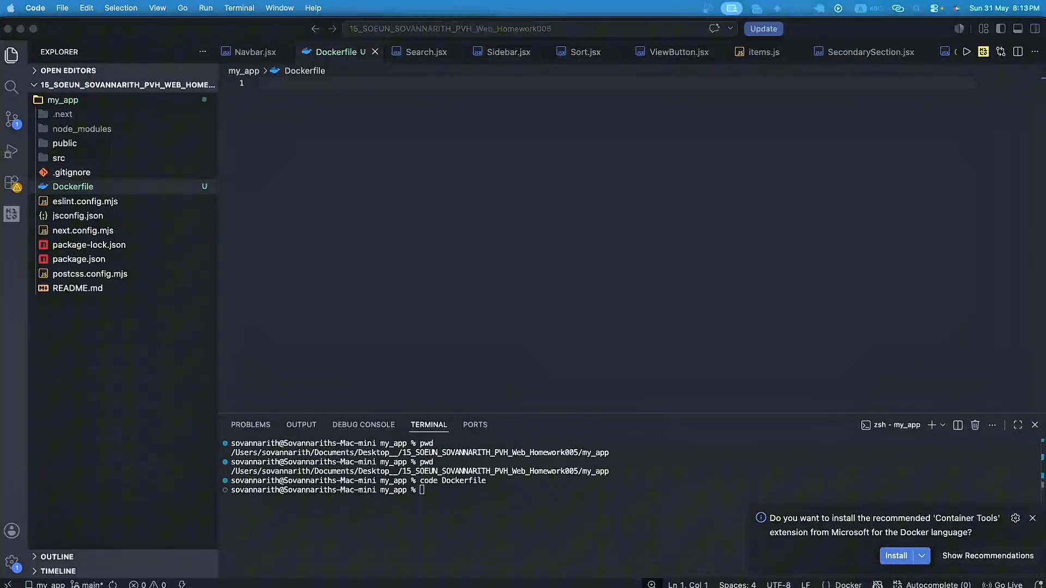
pyautogui.click(434, 139)
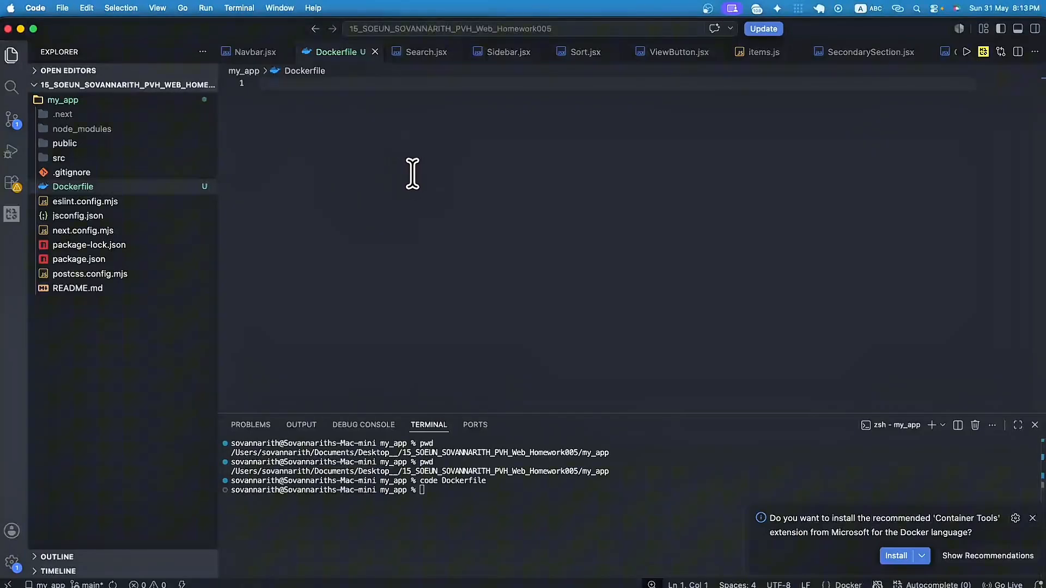
pyautogui.write('FROM node:20-alpine AS builder WORKDIR /app COPY package*.json ./ RUN npm ci COPY . . RUN npm run build  FROM node:20-alpine AS runner WORKDIR /app ENV NODE_ENV=production COPY --from=builder /app/.next/standalone ./ COPY --from=builder /app/.next/static ./.next/static COPY --from=builder /app/public ./public EXPOSE 3000 CMD ["node", "server.js"]')
# Review the Dockerfile's working directory, dependency install and build commands, and the runner stage's copy of the standalone output.
pyautogui.click(444, 116)
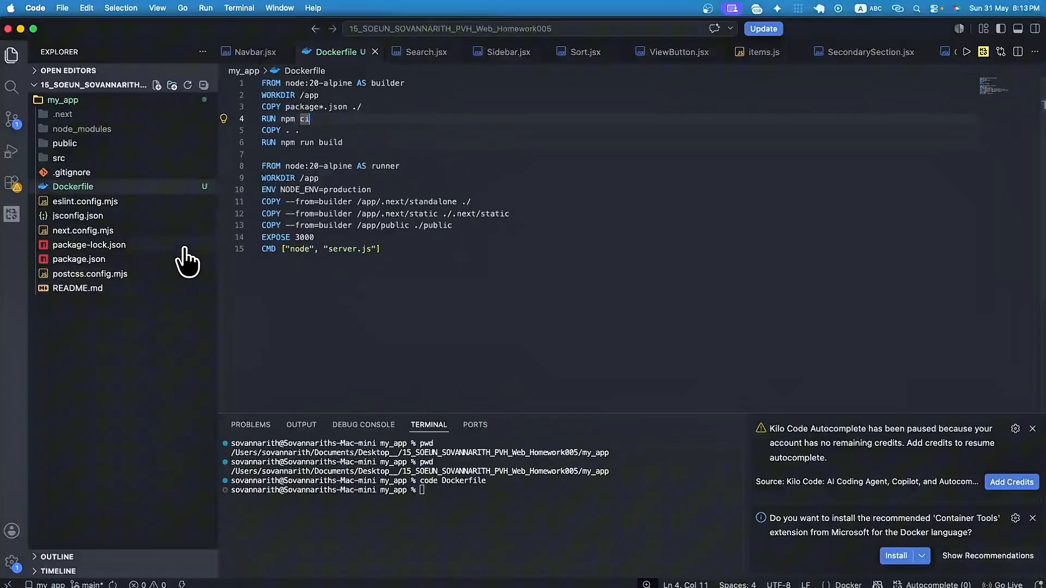
pyautogui.click(357, 142)
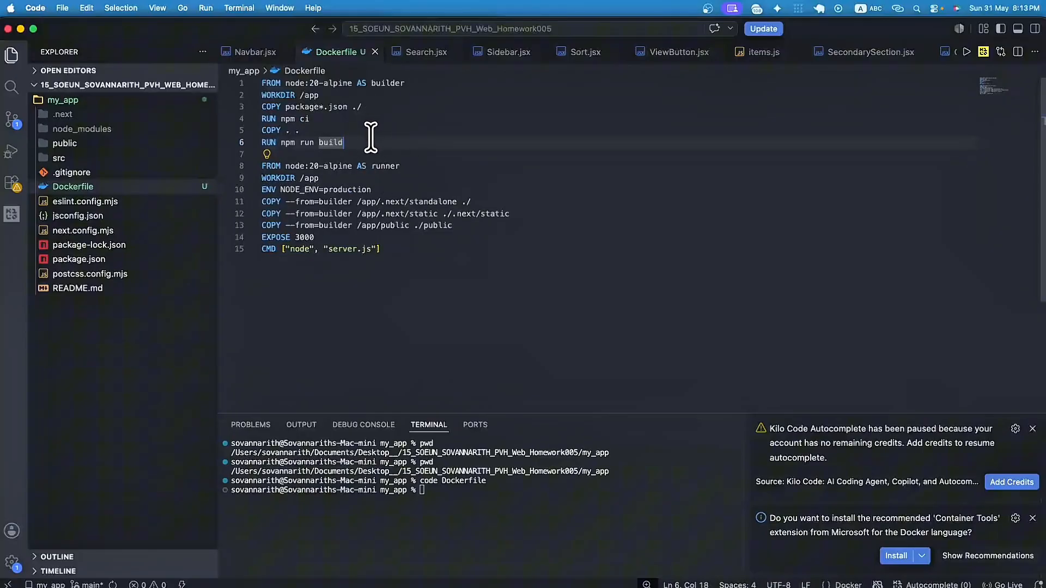
pyautogui.click(505, 223)
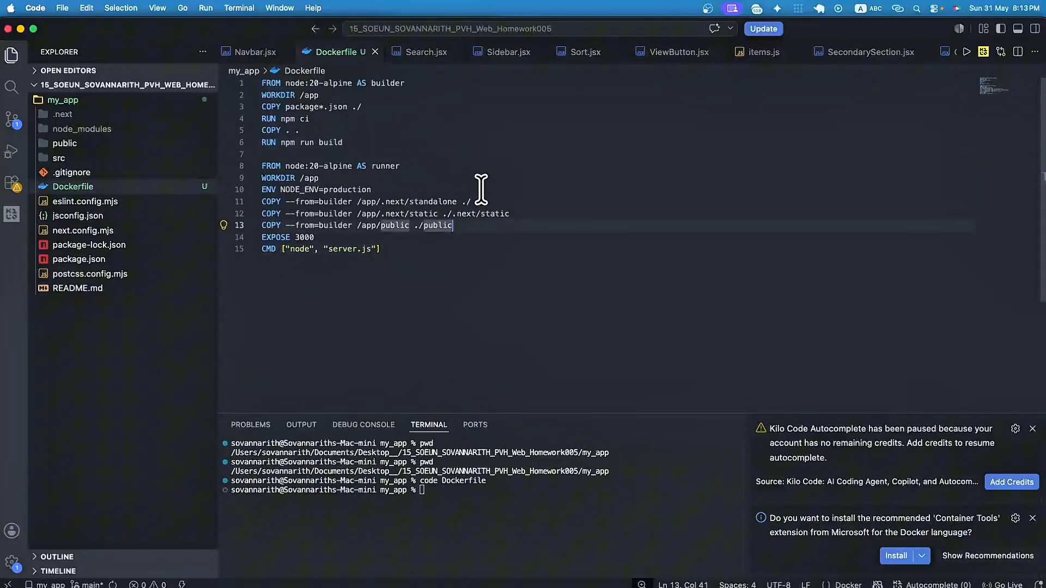
pyautogui.click(343, 95)
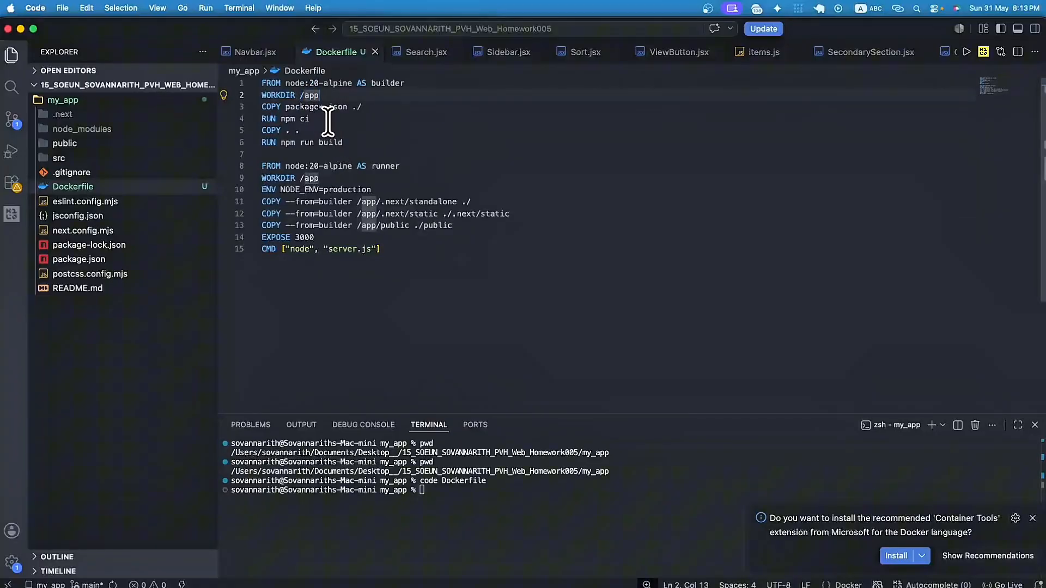
pyautogui.moveTo(321, 119); pyautogui.dragTo(263, 119)
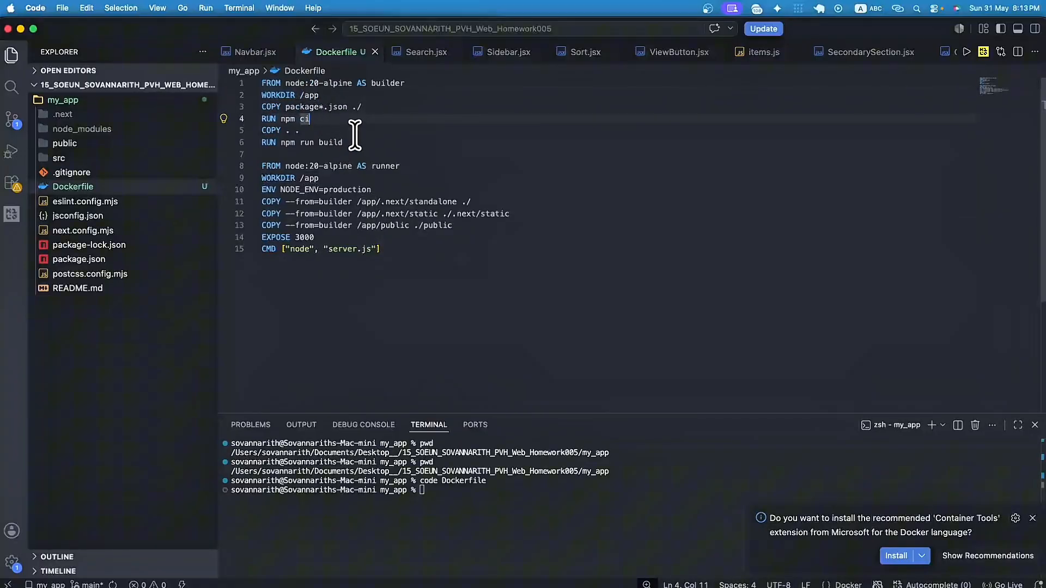
pyautogui.moveTo(384, 142); pyautogui.dragTo(281, 139)
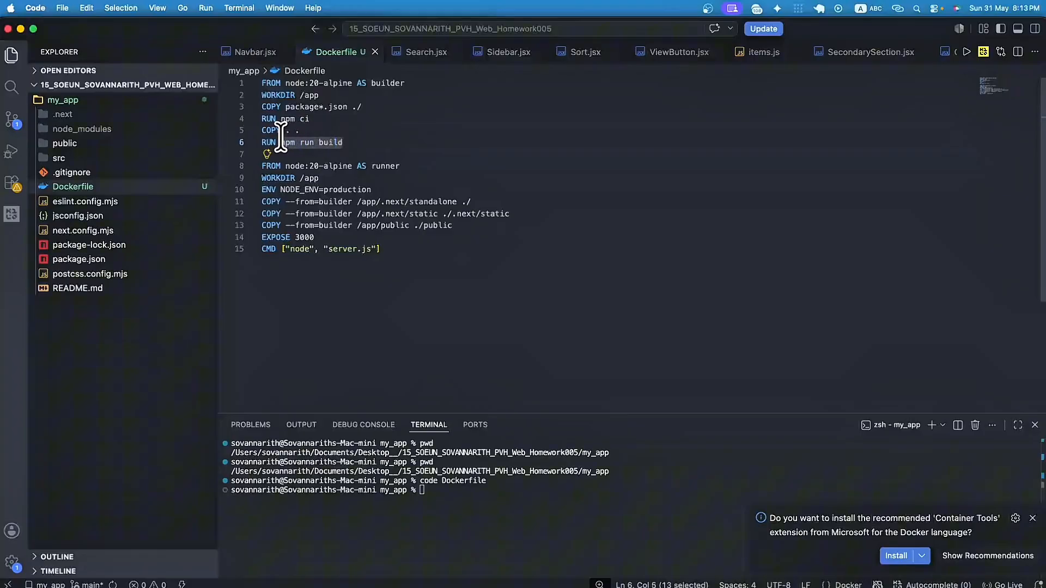
pyautogui.click(380, 140)
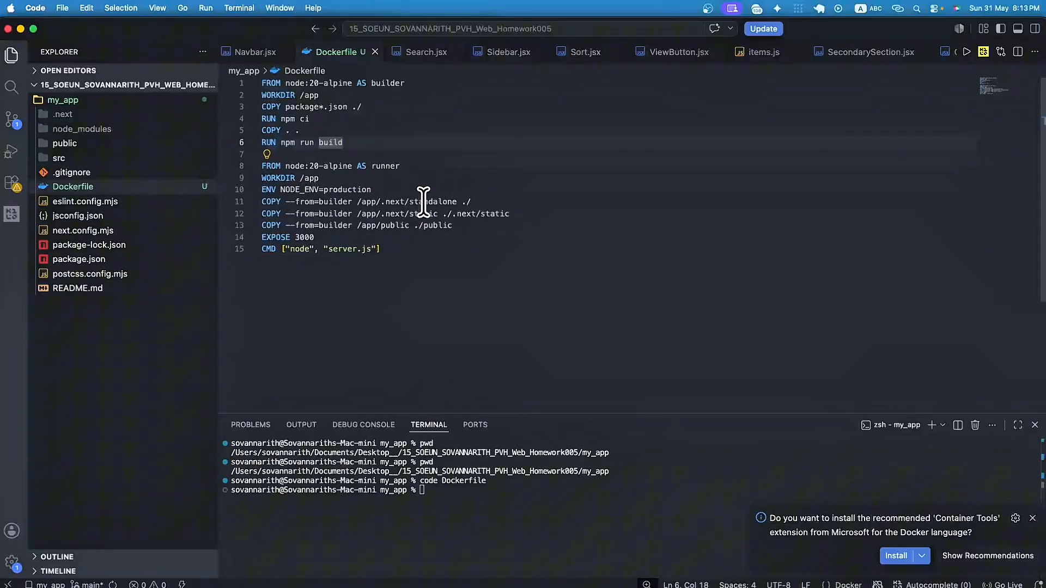
pyautogui.moveTo(461, 200); pyautogui.dragTo(414, 199)
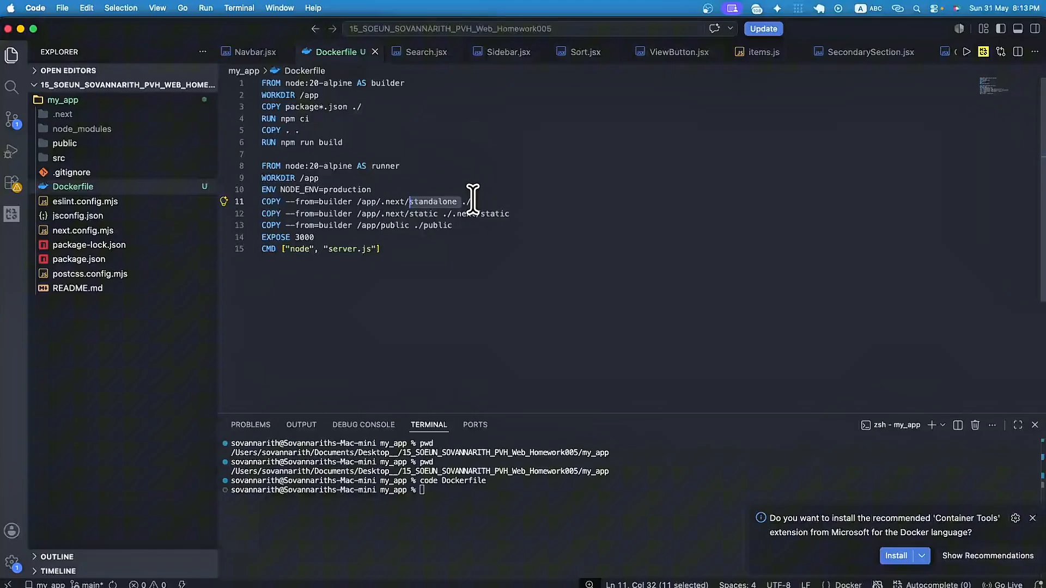
pyautogui.click(496, 202)
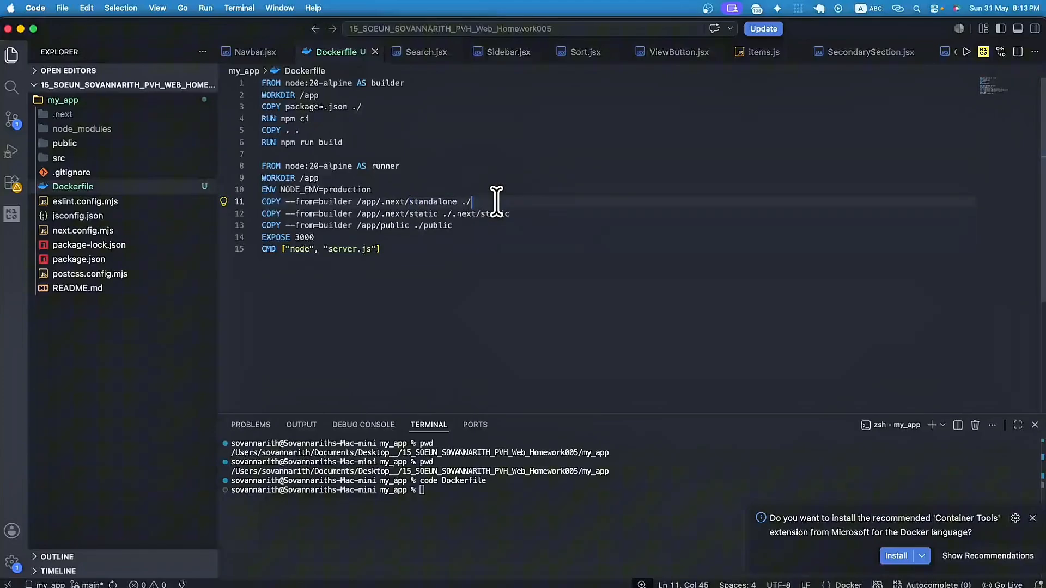
pyautogui.doubleClick(458, 199)
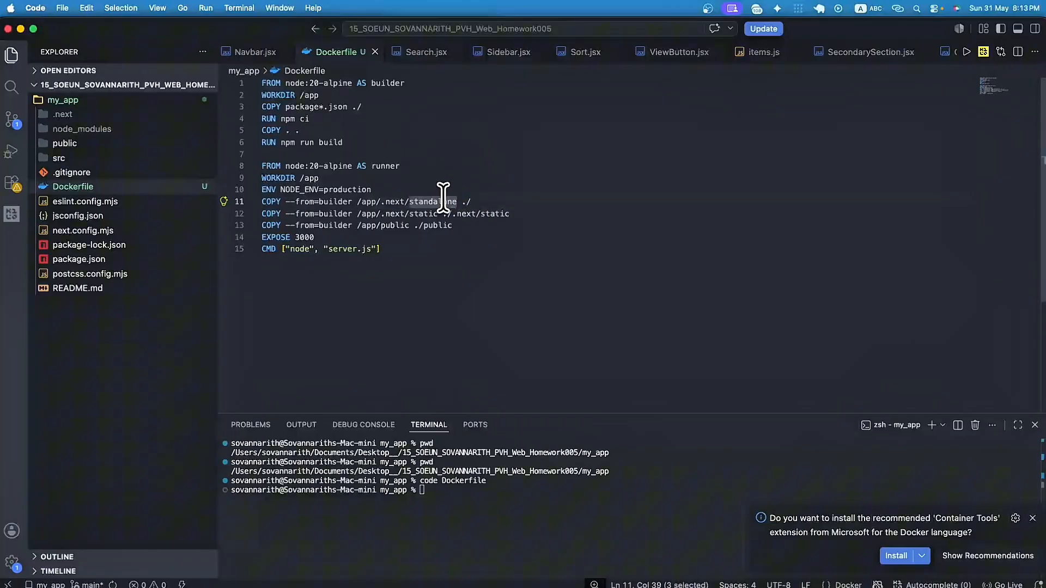
pyautogui.click(505, 200)
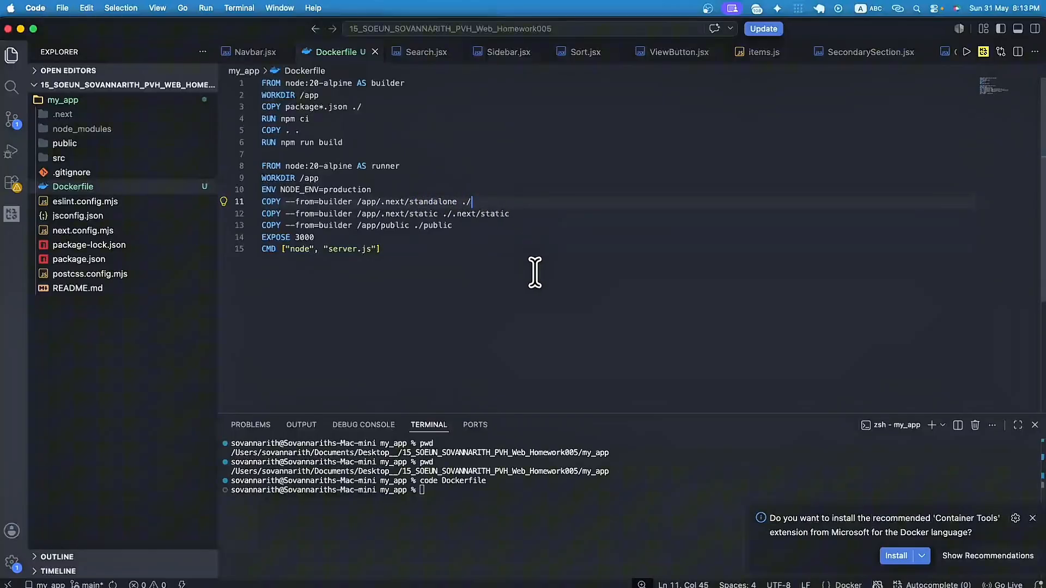
# Run code docker-compose.yml in the my_app terminal and save the new empty file.
pyautogui.click(483, 497)
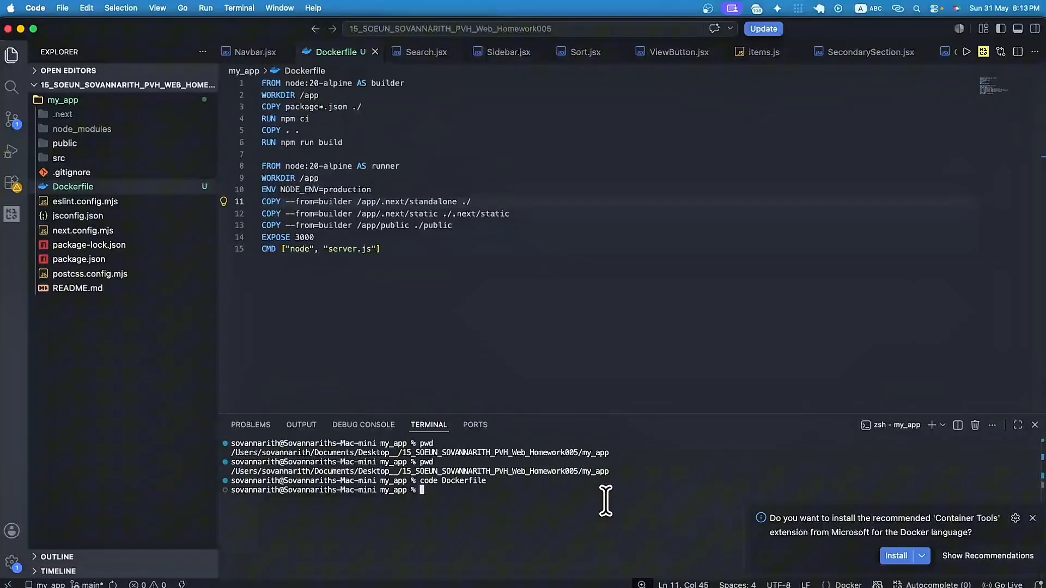
pyautogui.write('code docker-compose.yml')
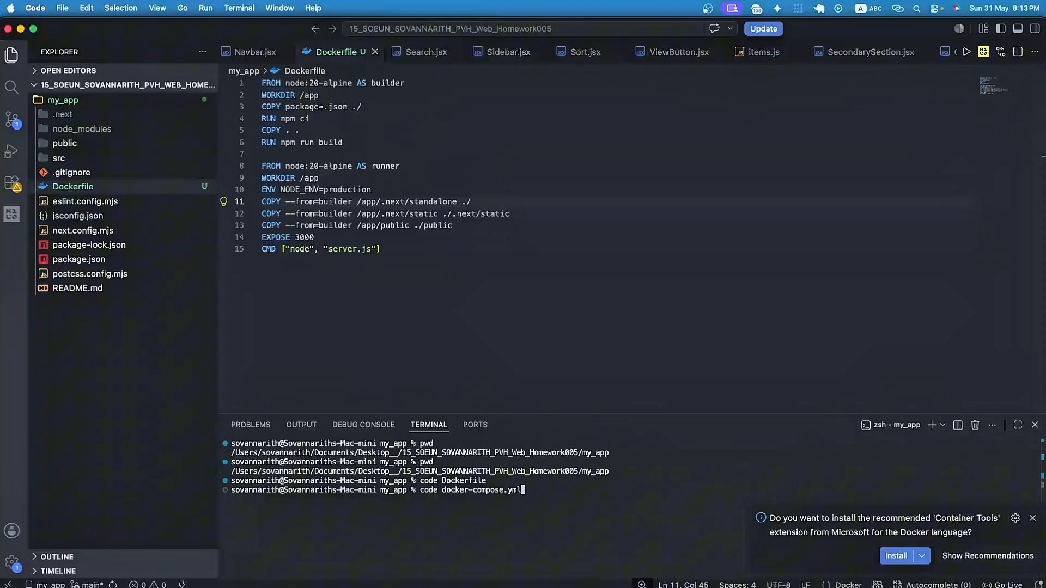
pyautogui.press('Return')
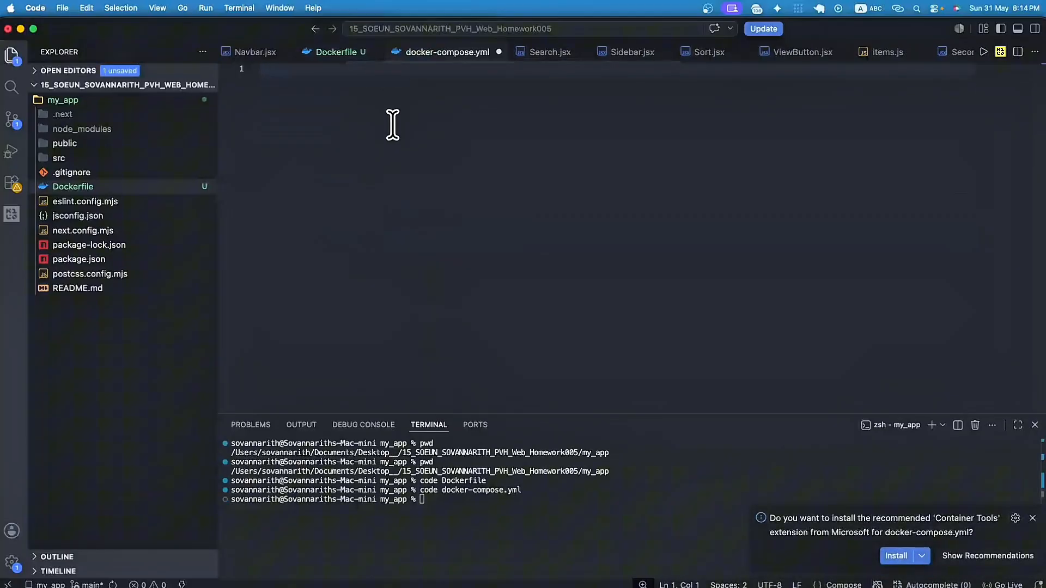
pyautogui.press('super+s')
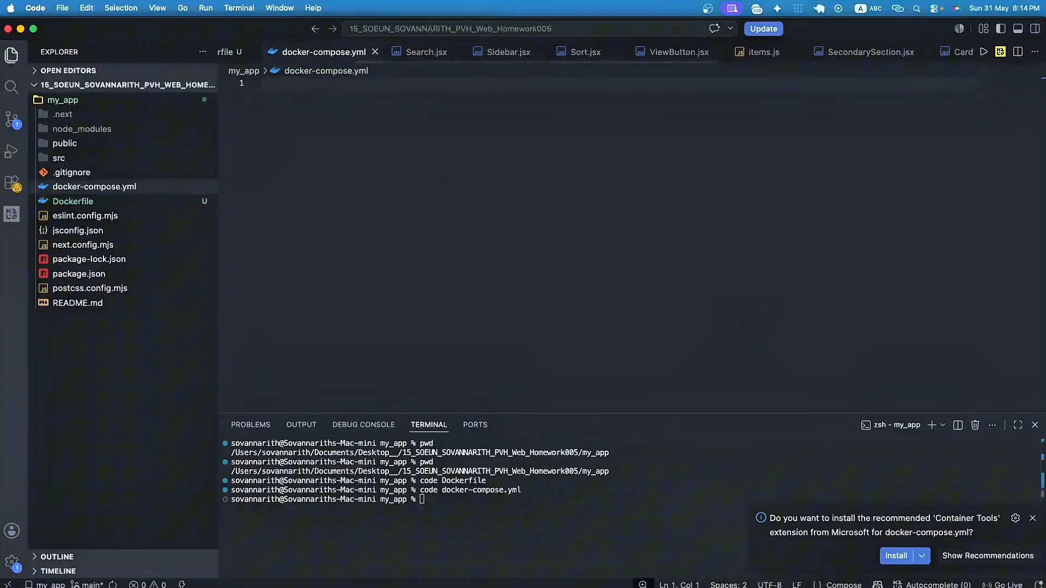
# Fill docker-compose.yml with version 3.8, a nextjs service using my-nextjs-app:latest exposing 3000, and an nginx:alpine service on 80:80 depending on nextjs.
pyautogui.press('super+Tab')
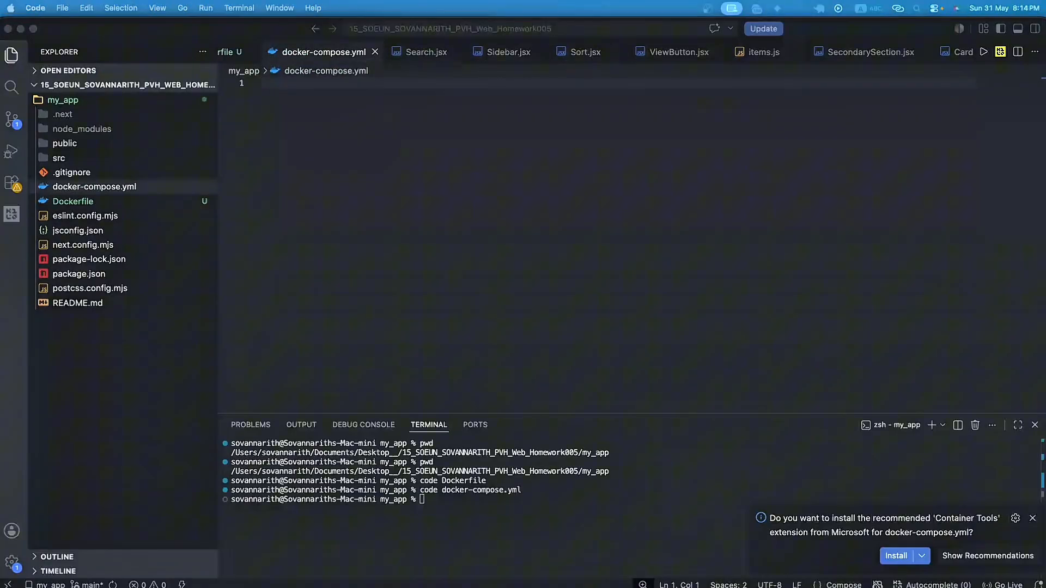
pyautogui.click(458, 159)
pyautogui.write('version: \'3.8\'  services:   nextjs:     image: my-nextjs-app:latest     container_name: nextjs     restart: unless-stopped     expose:       - "3000"    nginx:     image: nginx:alpine     container_name: nginx     restart: unless-stopped     ports:       - "80:80"     volumes:       - ./nginx/nginx.conf:/etc/nginx/nginx.conf:ro     depends_on:       - nextjs')
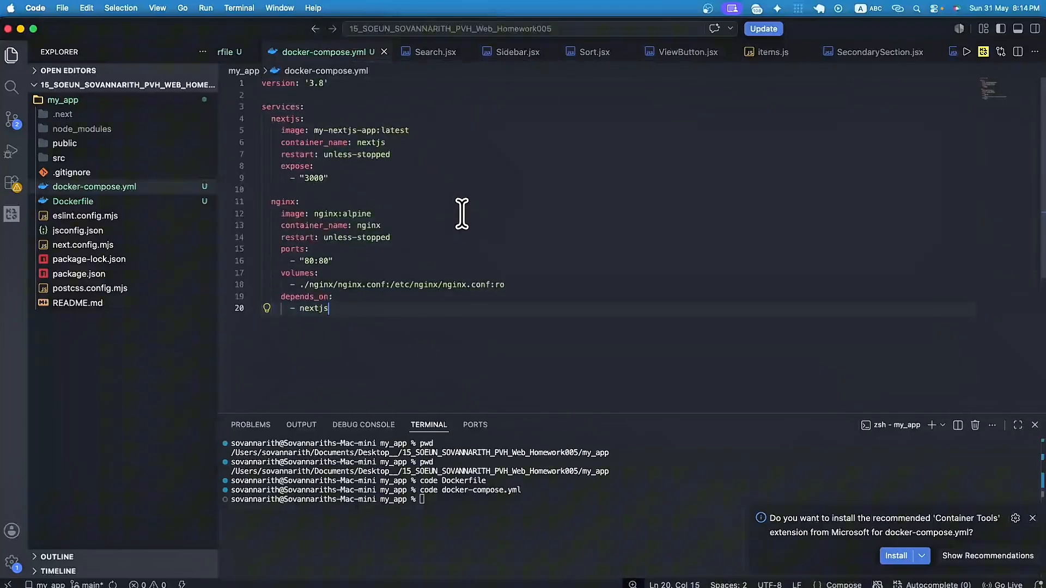
# Review docker-compose.yml's version line and the nextjs service's image, container name and exposed port.
pyautogui.click(322, 116)
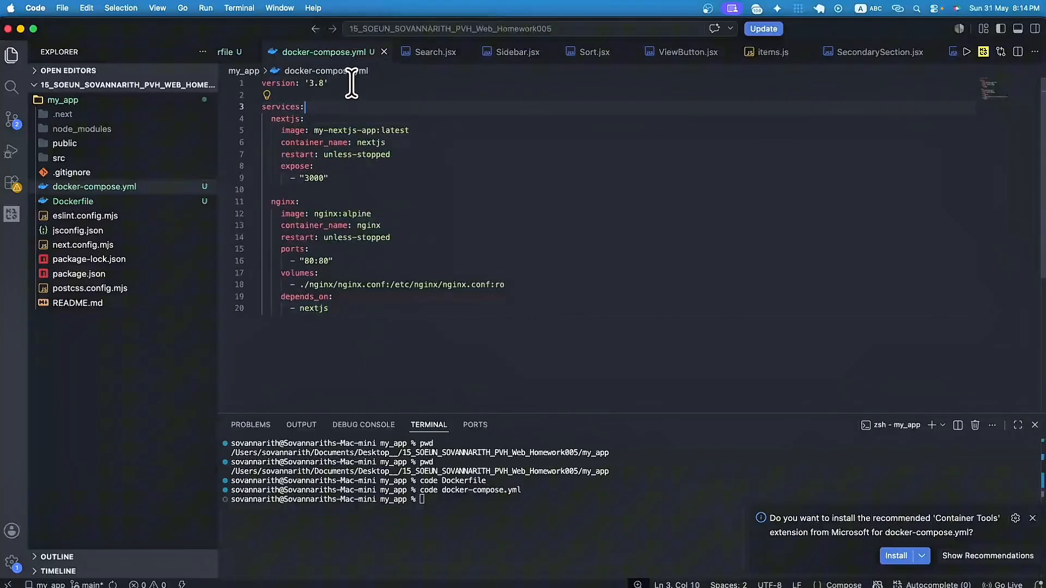
pyautogui.click(332, 82)
pyautogui.press('super+shift+Left')
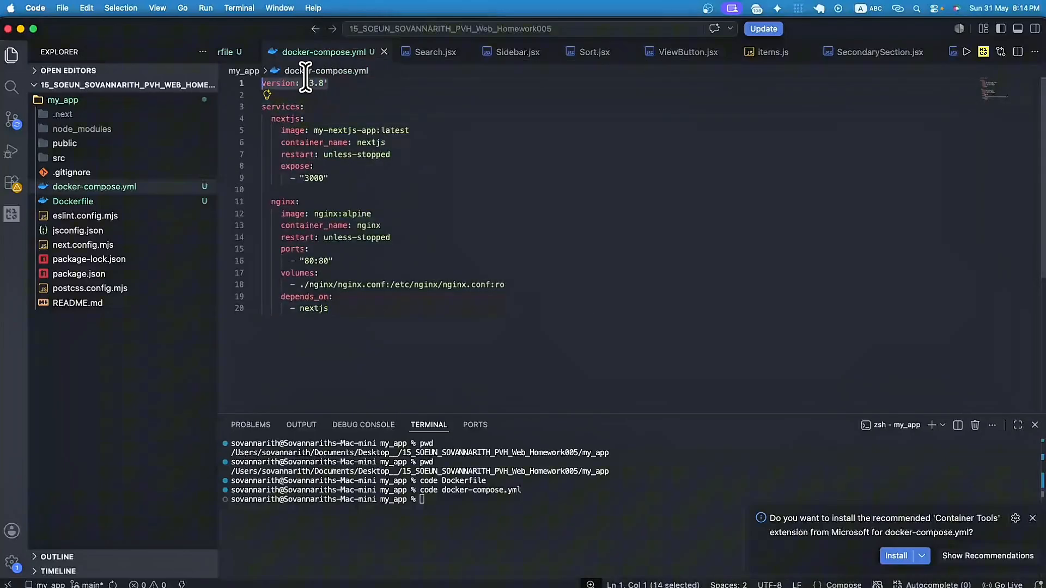
pyautogui.click(339, 83)
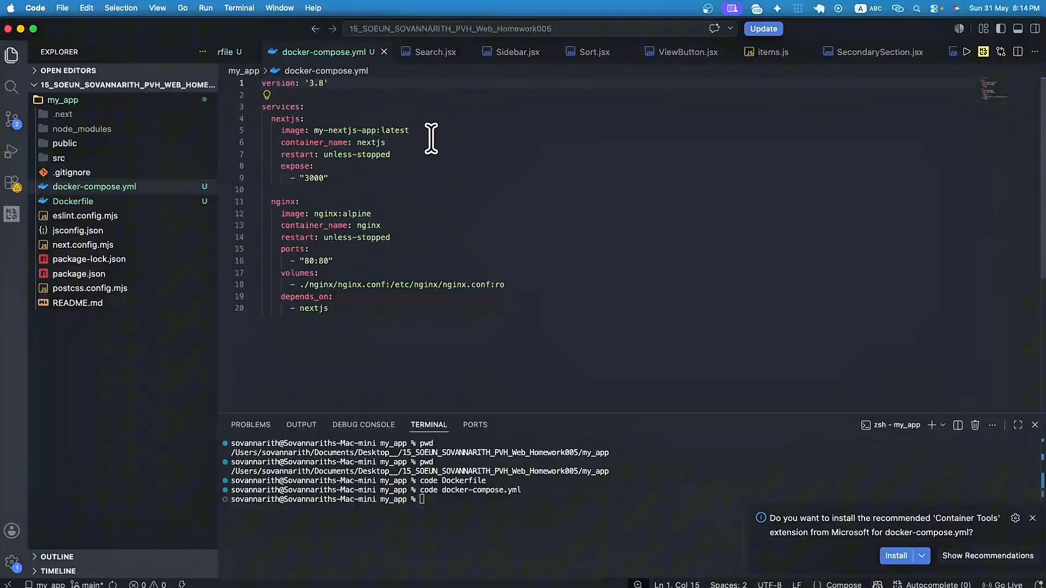
pyautogui.moveTo(417, 130); pyautogui.dragTo(351, 131)
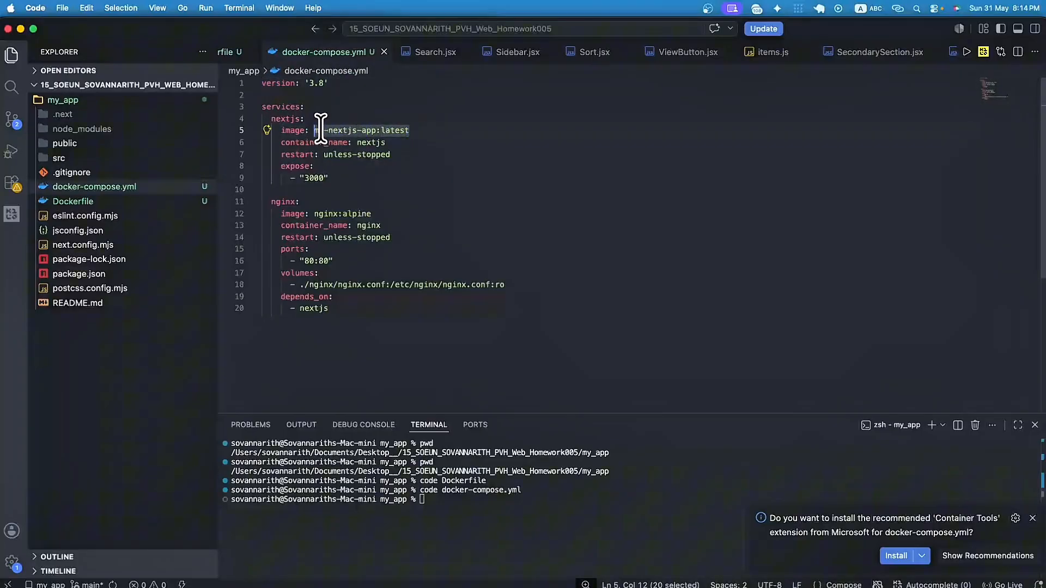
pyautogui.click(449, 132)
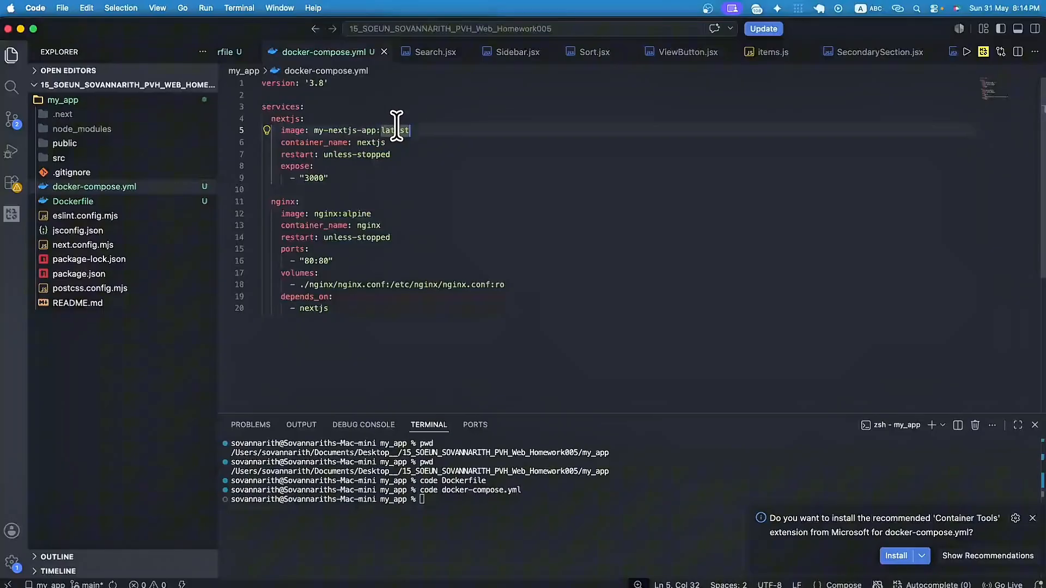
pyautogui.click(384, 143)
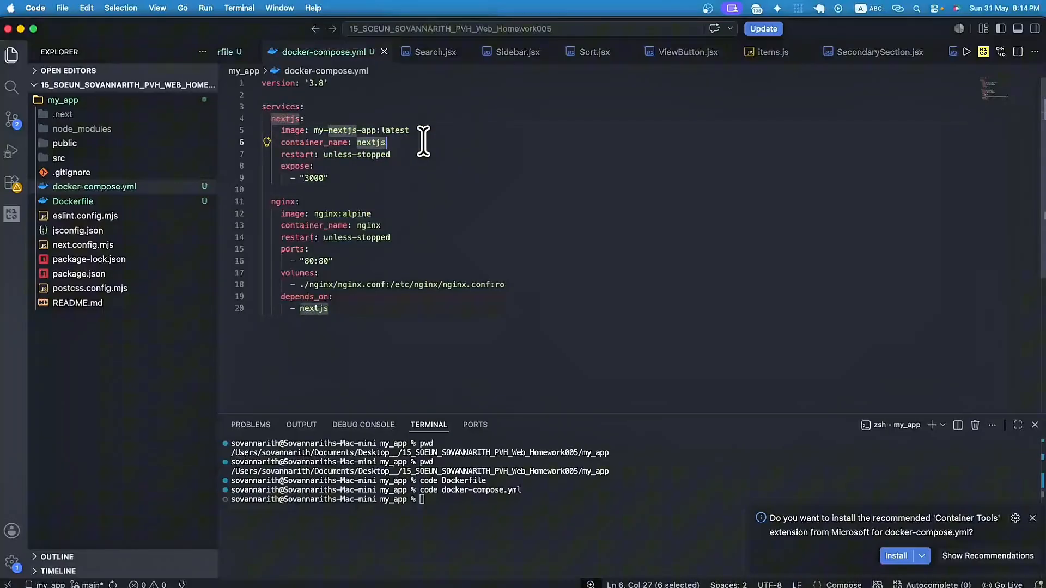
pyautogui.click(314, 178)
pyautogui.click(357, 177)
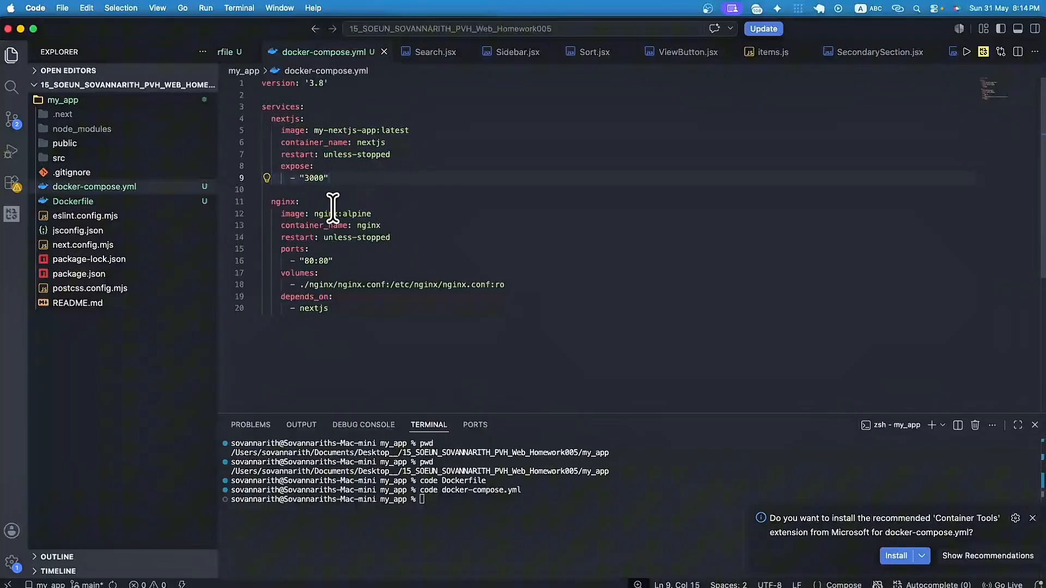
pyautogui.click(282, 192)
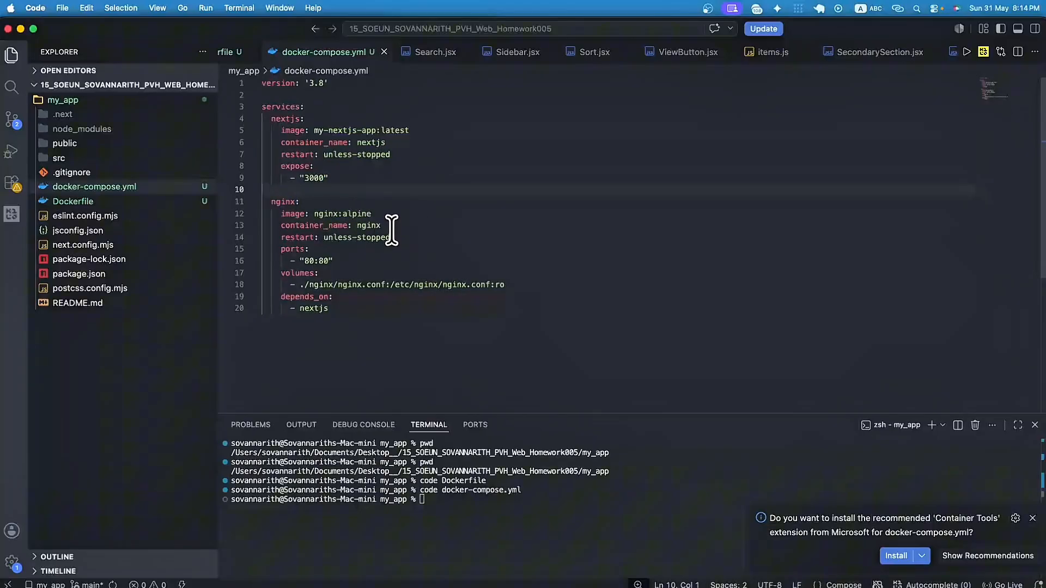
# Review the nginx service's image, container name, port mapping, nginx.conf volume mount and depends_on entry in docker-compose.yml.
pyautogui.doubleClick(345, 213)
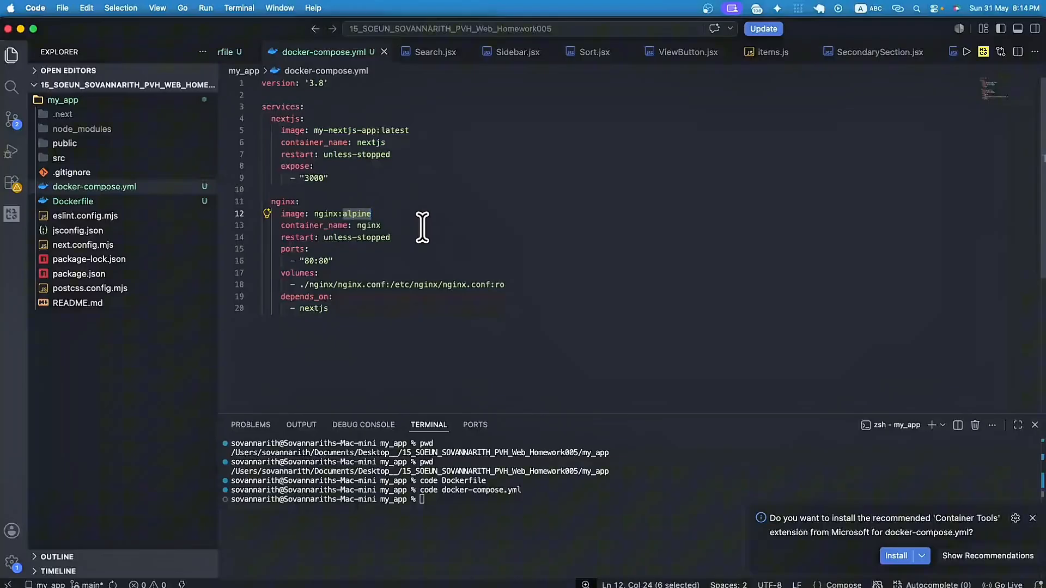
pyautogui.doubleClick(371, 225)
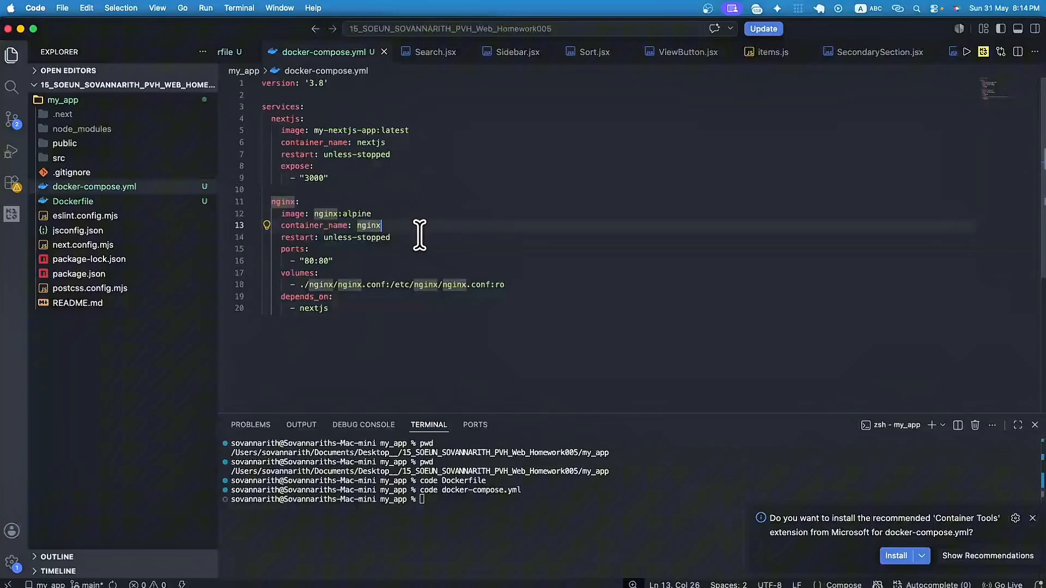
pyautogui.moveTo(341, 261); pyautogui.dragTo(287, 254)
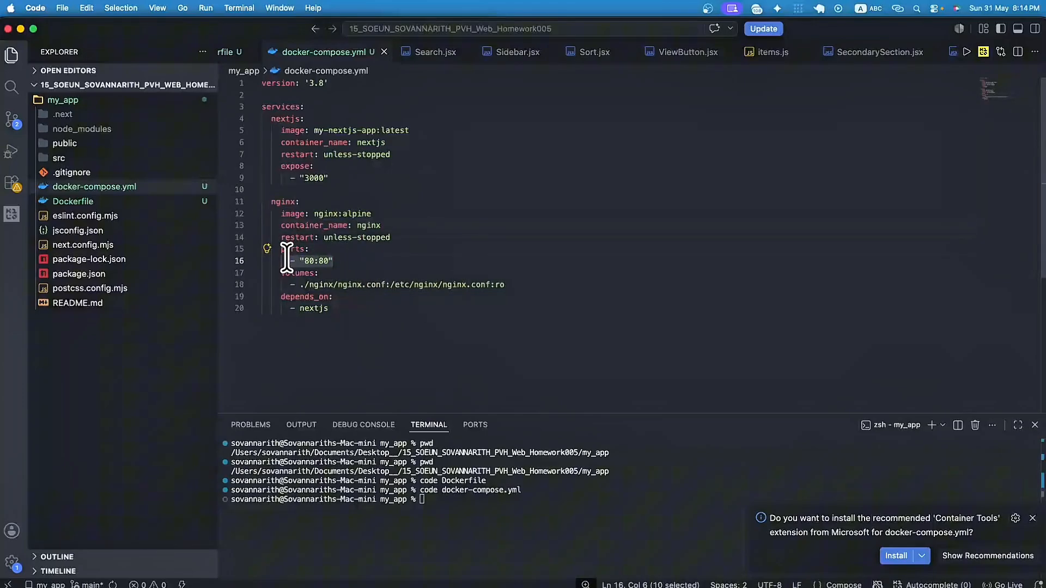
pyautogui.click(362, 262)
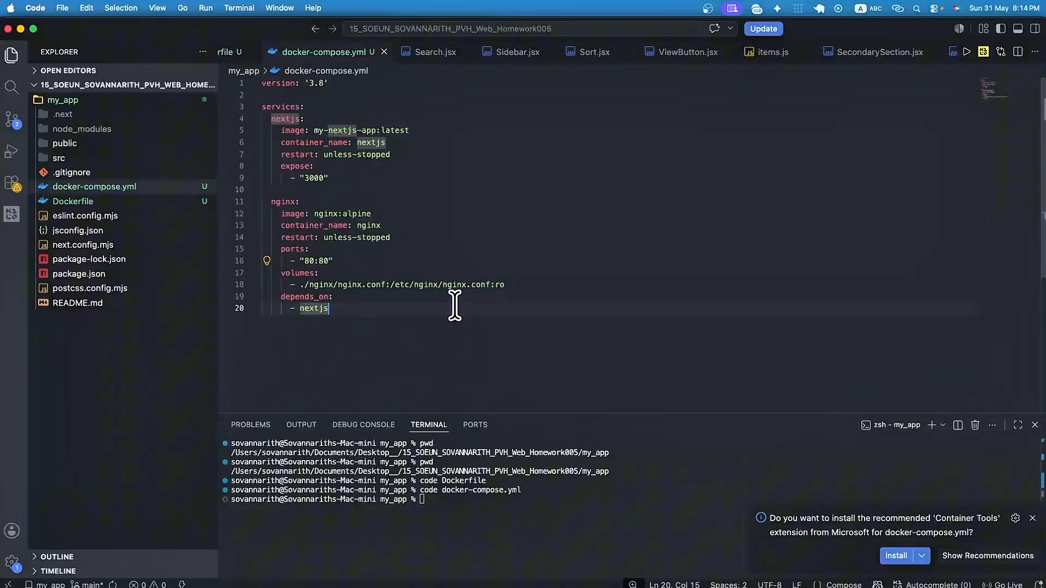
pyautogui.moveTo(530, 281); pyautogui.dragTo(301, 284)
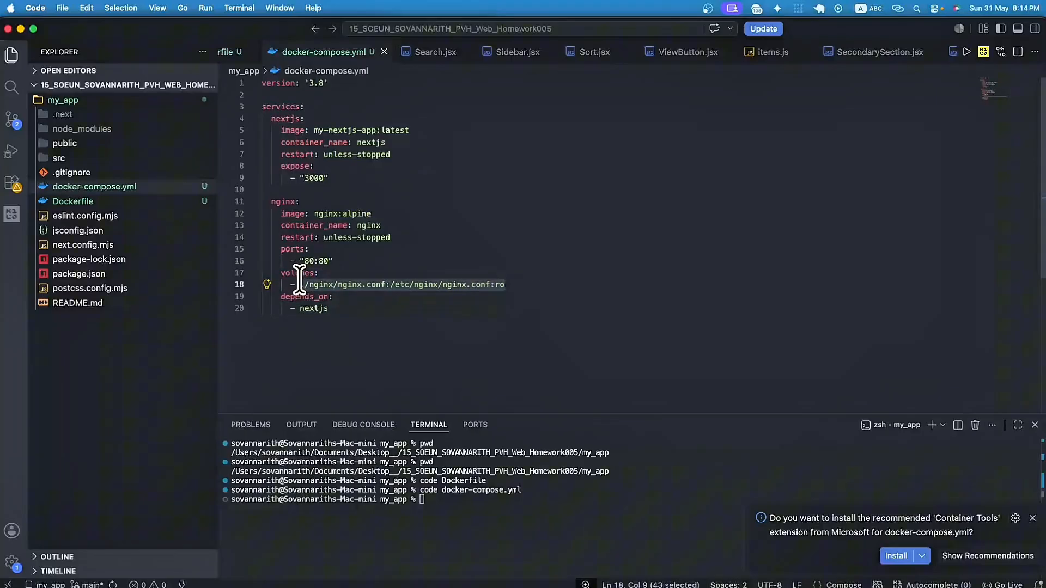
pyautogui.click(431, 300)
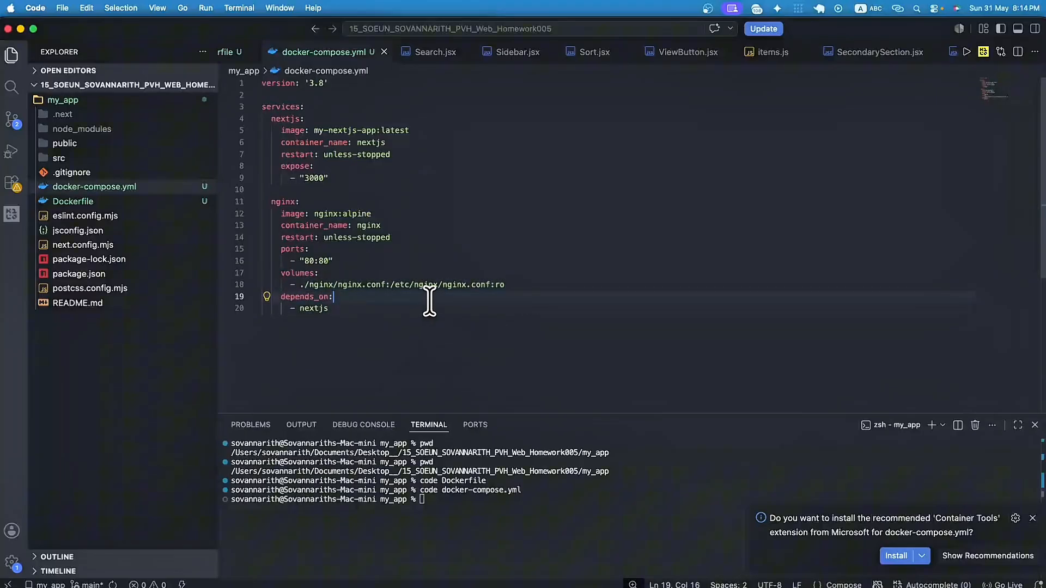
pyautogui.click(326, 309)
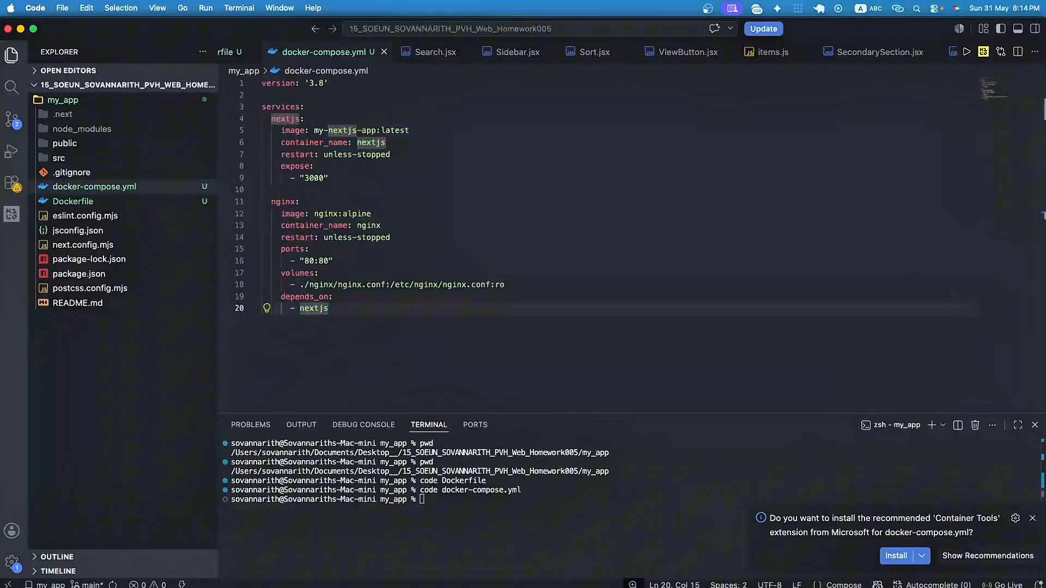
pyautogui.click(660, 321)
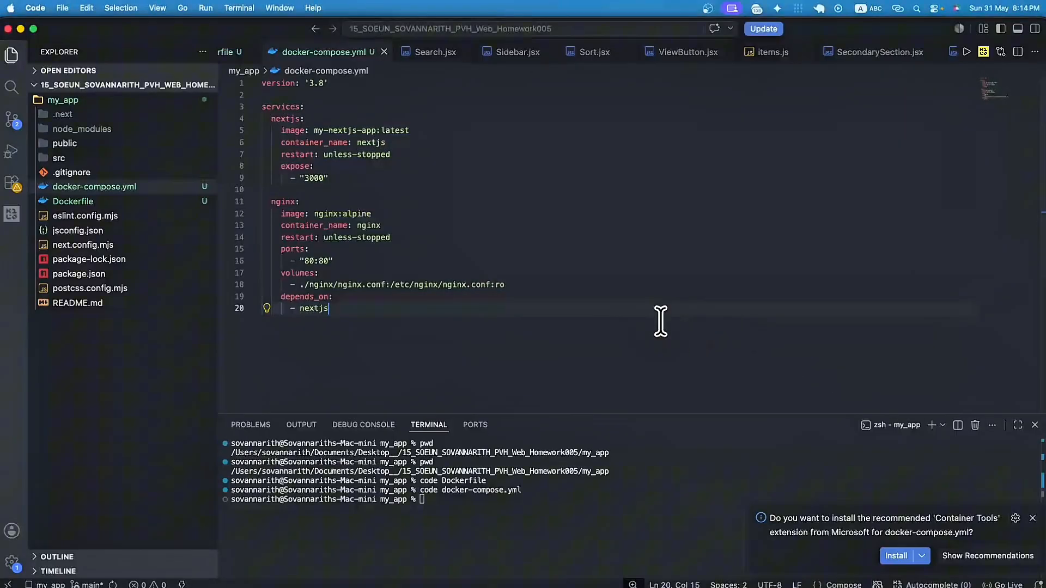
pyautogui.click(602, 532)
pyautogui.write('code nginx/nginx.conf')
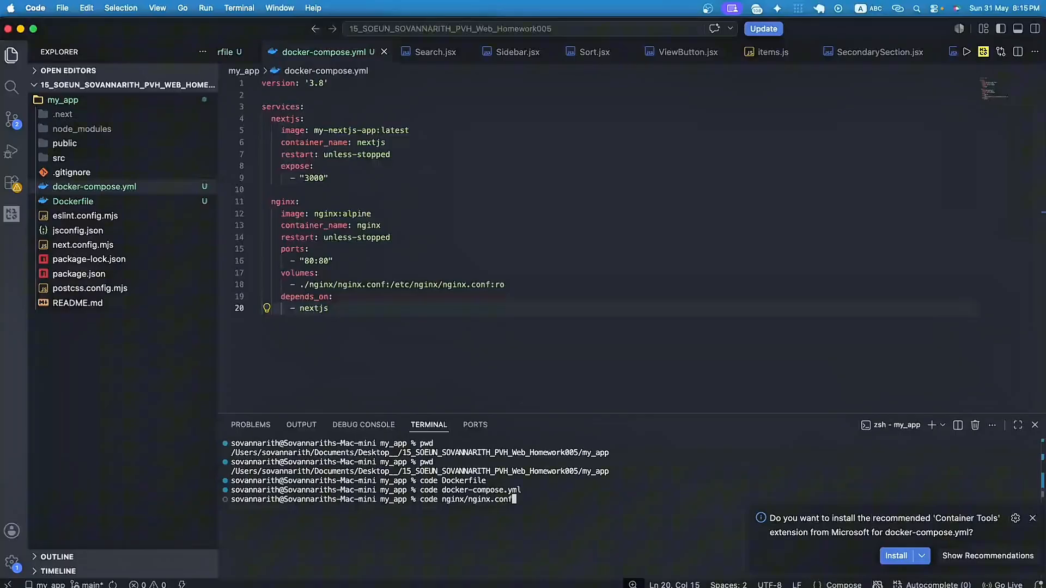
pyautogui.press('Return')
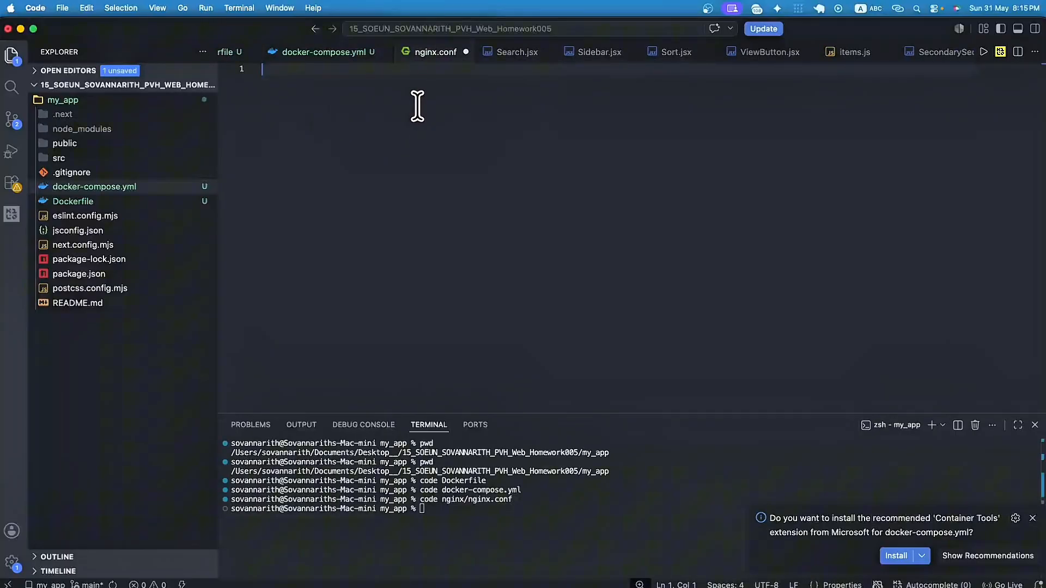
pyautogui.press('super+s')
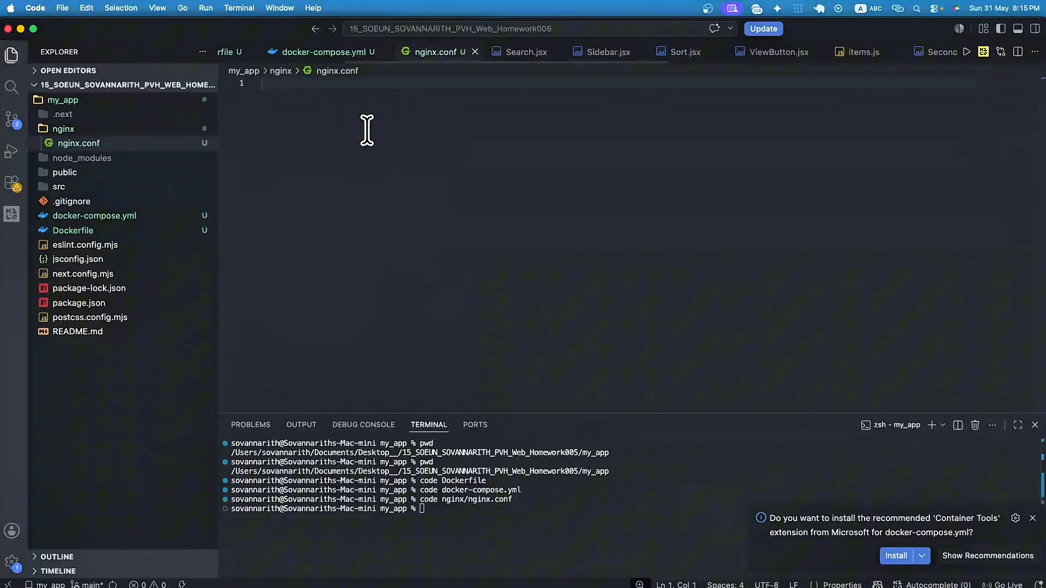
pyautogui.write("events {}  http {   server {     listen 80;      location / {       proxy_pass http://nextjs:3000;       proxy_http_version 1.1;       proxy_set_header Upgrade $http_upgrade;       proxy_set_header Connection 'upgrade';       proxy_set_header Host $host;       proxy_cache_bypass $http_upgrade;     }   } }")
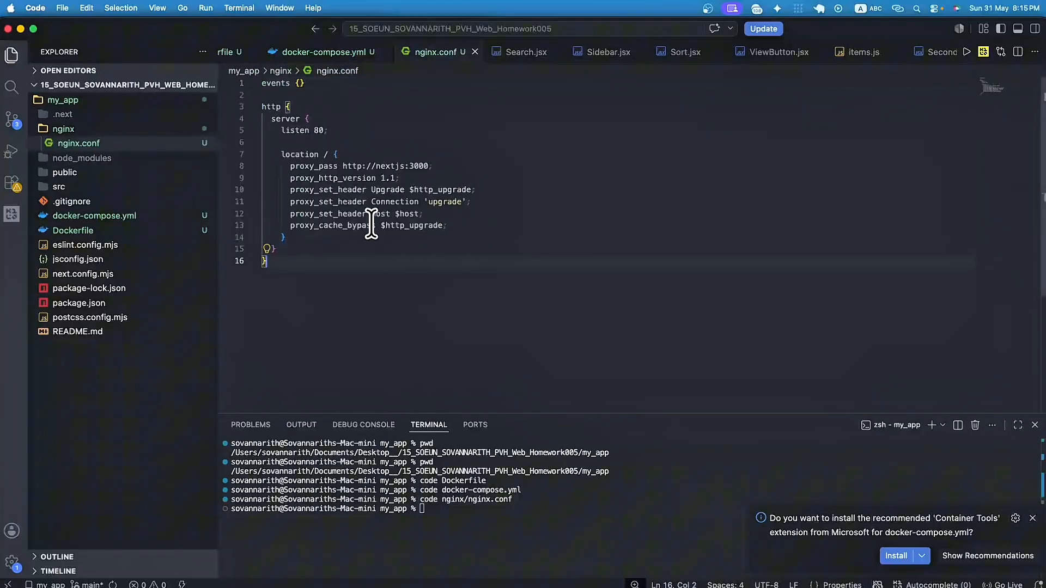
# Review the location block in nginx.conf, checking the proxy_pass target's port and the proxy header lines.
pyautogui.click(506, 199)
pyautogui.press('Up')
pyautogui.press('Up')
pyautogui.press('Up')
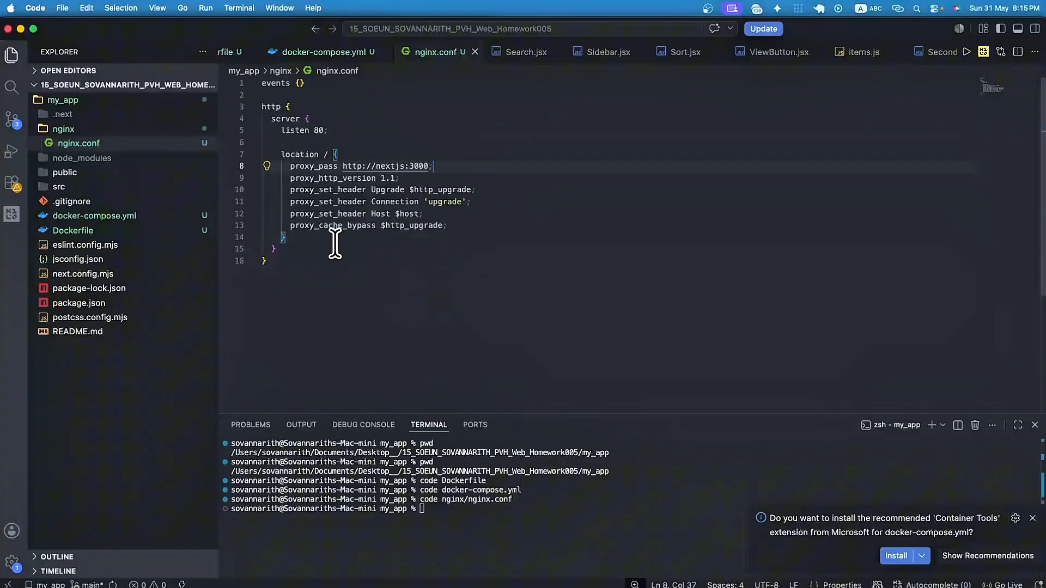
pyautogui.press('Down')
pyautogui.press('Down')
pyautogui.press('Down')
pyautogui.press('Down')
pyautogui.press('Down')
pyautogui.press('Down')
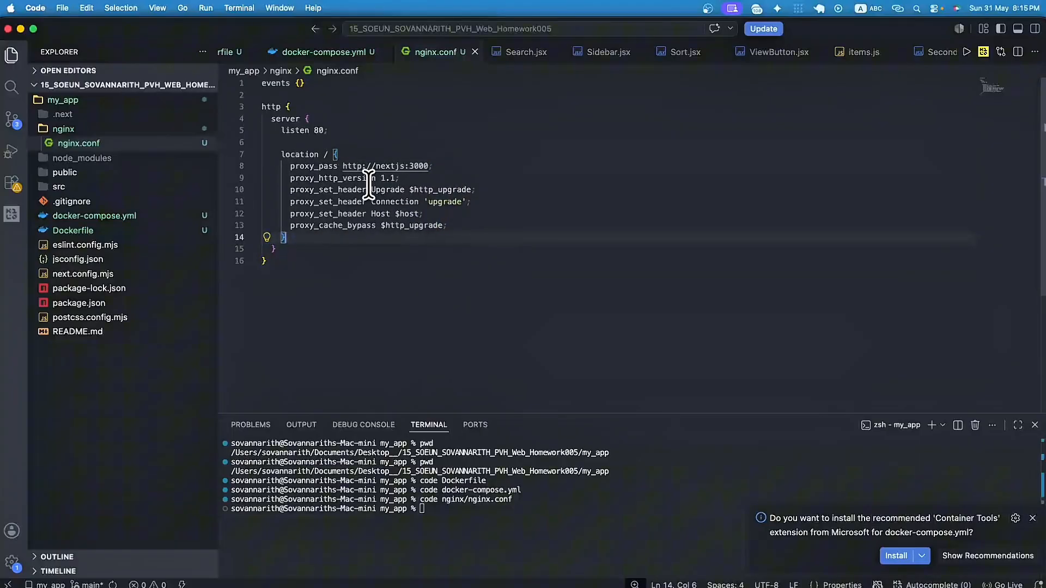
pyautogui.doubleClick(417, 166)
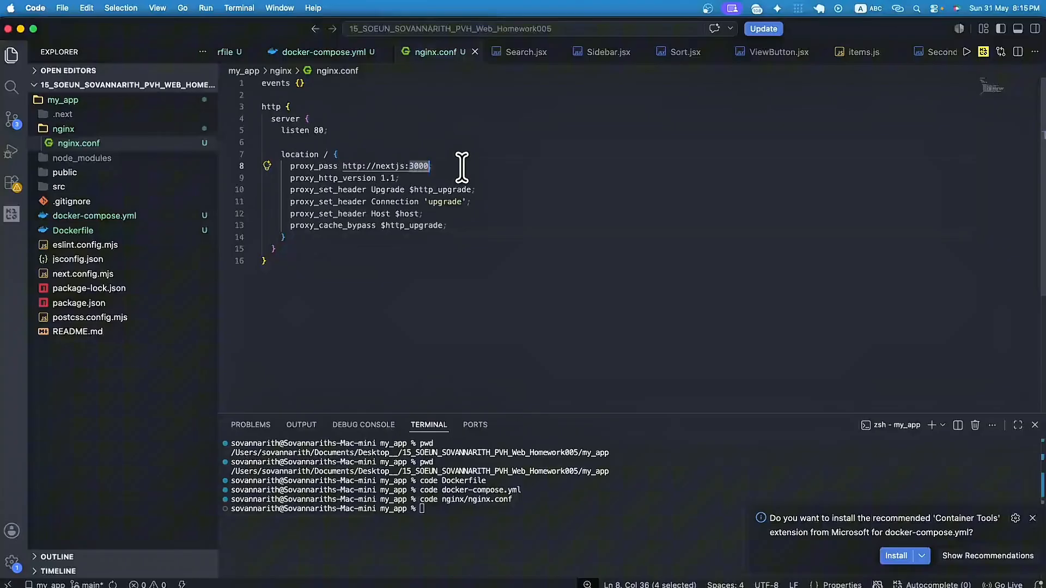
pyautogui.press('Right')
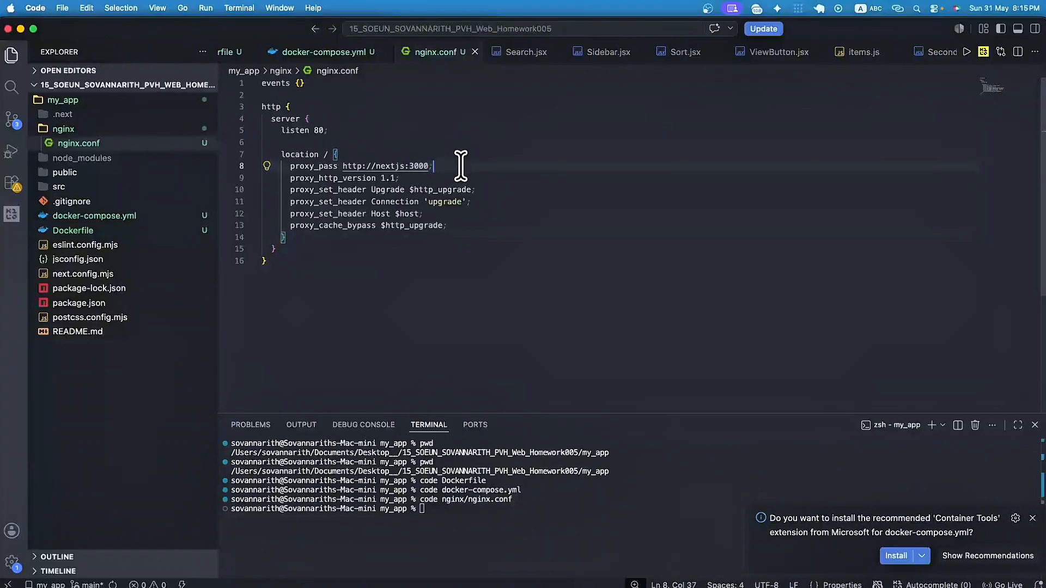
pyautogui.click(418, 166)
pyautogui.doubleClick(418, 167)
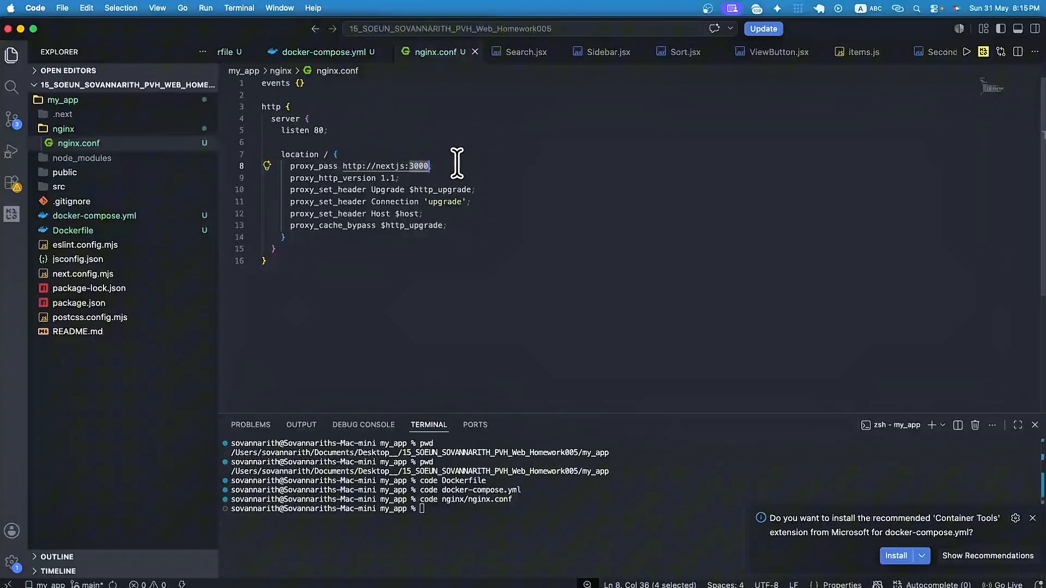
pyautogui.click(501, 189)
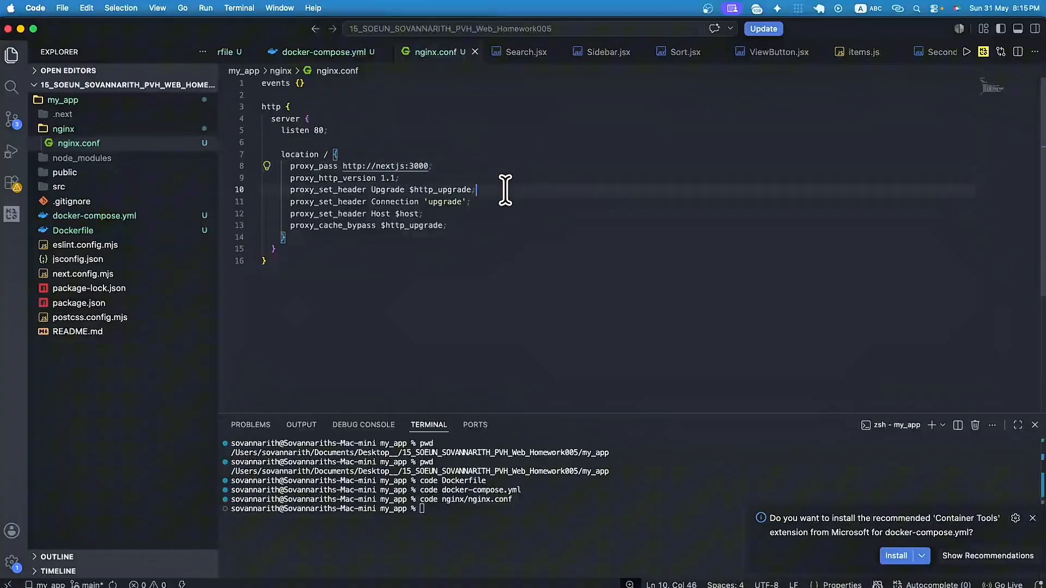
pyautogui.click(286, 261)
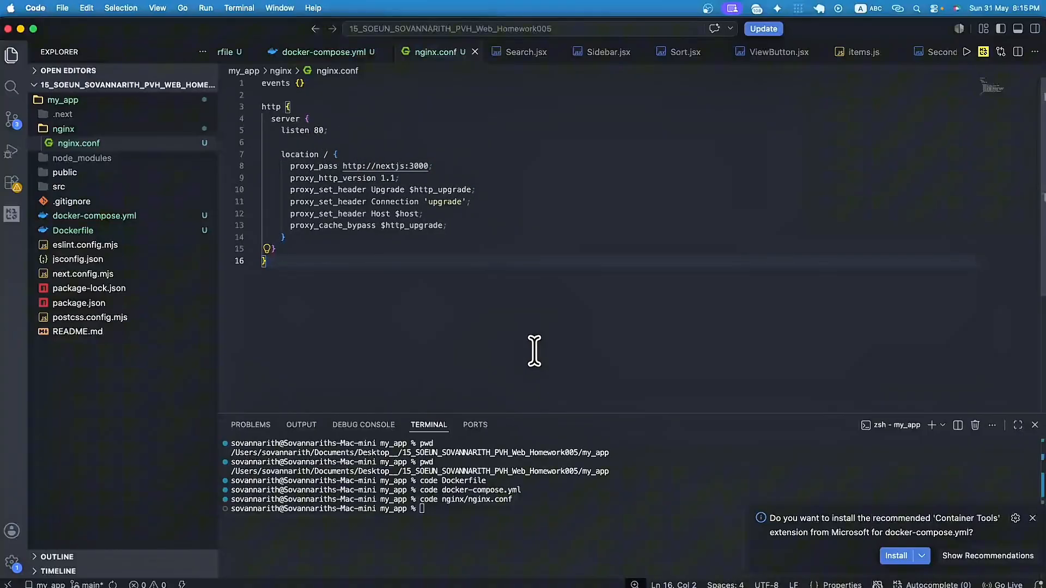
pyautogui.click(623, 374)
# Run code .github/workflows/deploy.yml in the my_app terminal and save the new empty file.
pyautogui.click(498, 513)
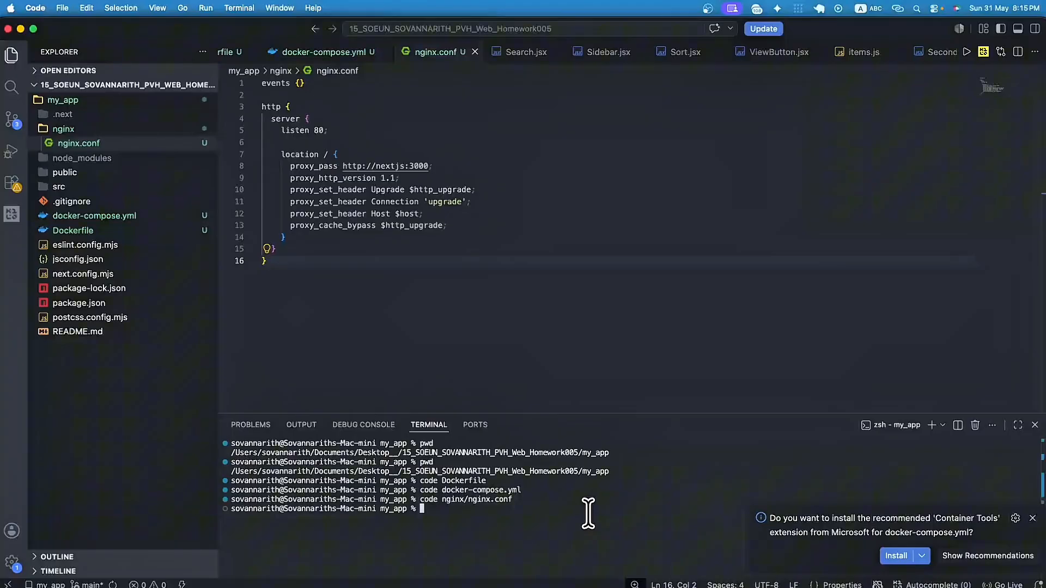
pyautogui.write('code .github/workflows/')
pyautogui.write('depl')
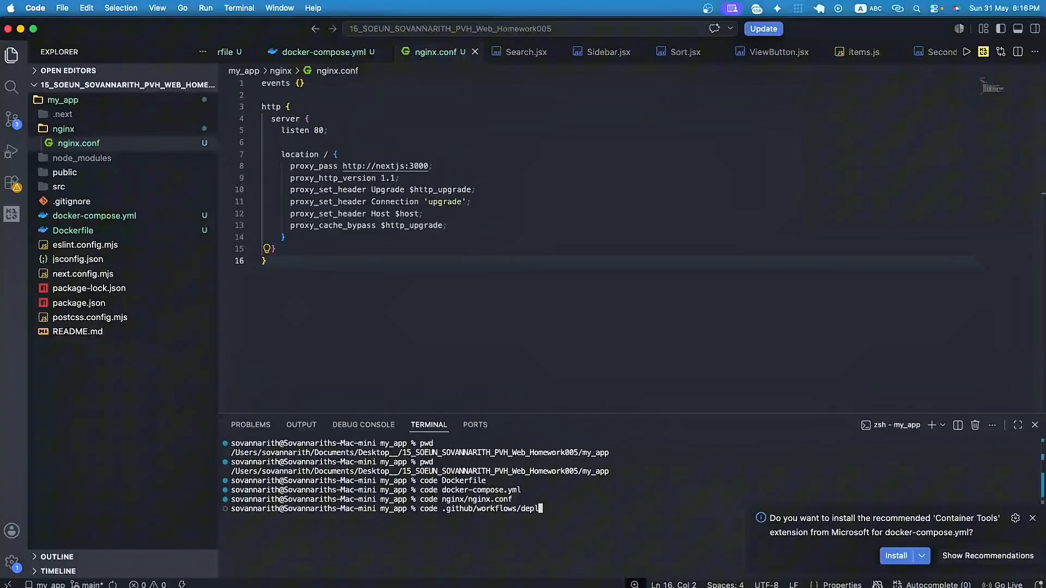
pyautogui.write('oy.yml')
pyautogui.press('Return')
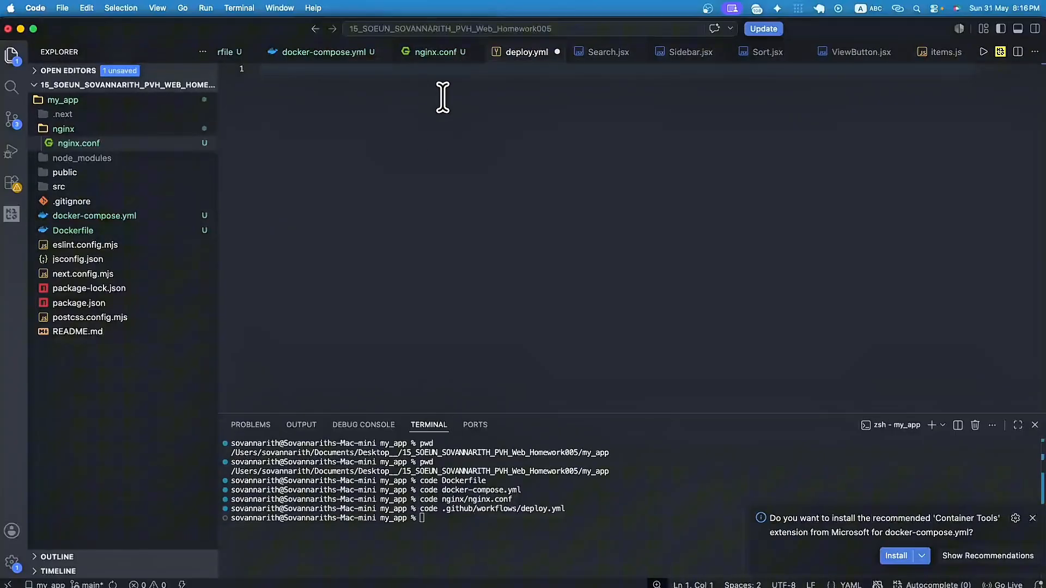
pyautogui.press('super+s')
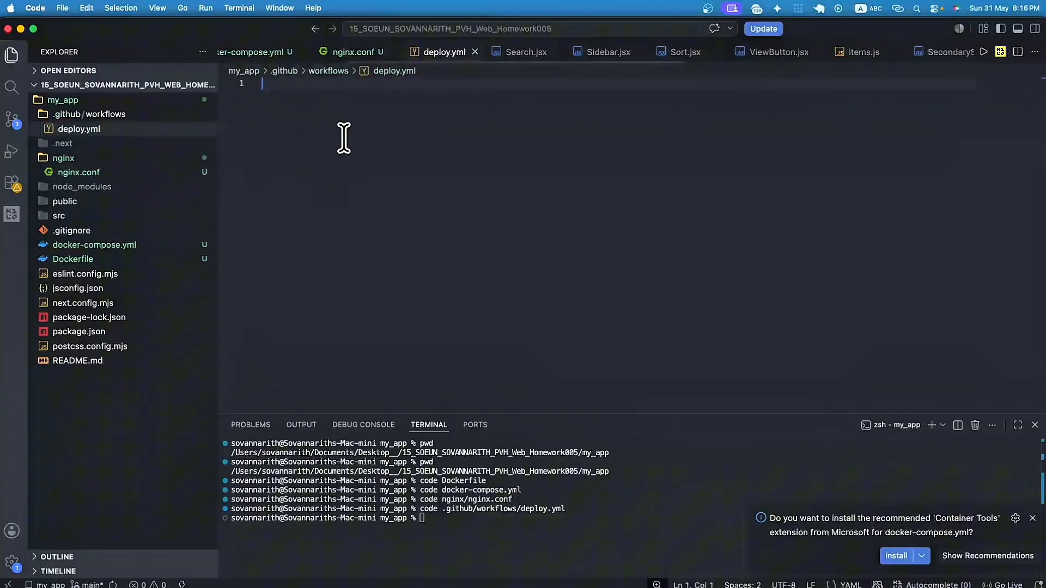
# Fill deploy.yml with the copied Deploy to Mac Mini workflow, triggered by pushes to main and running checkout, Docker build and compose steps on a self-hosted runner.
pyautogui.press('super+Tab')
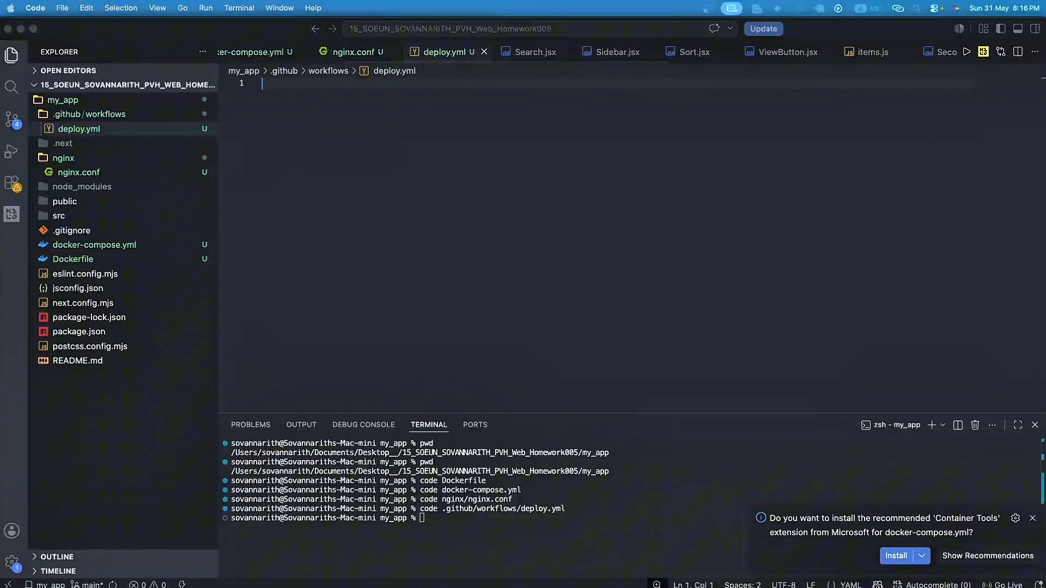
pyautogui.click(457, 182)
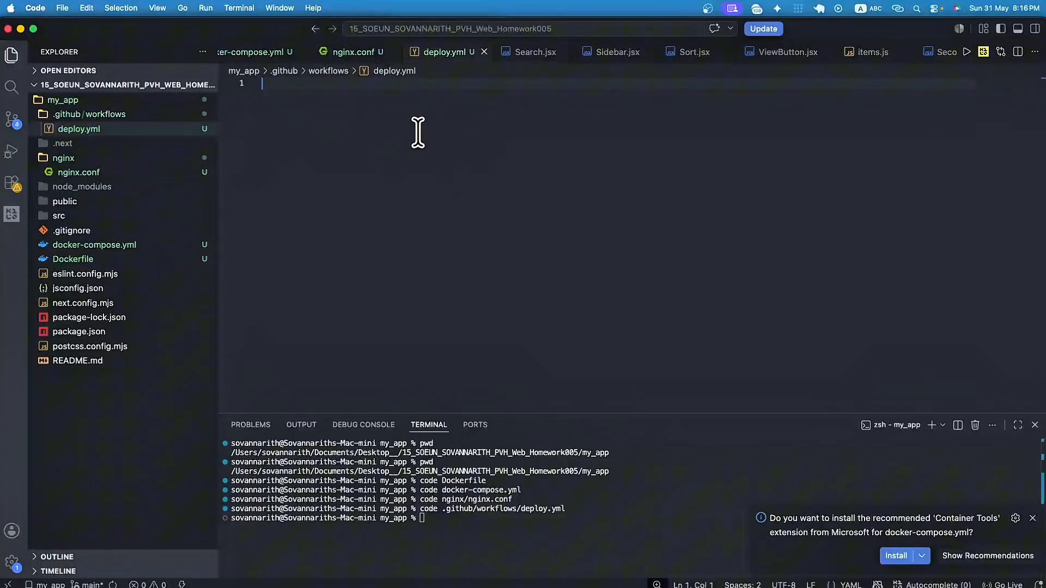
pyautogui.press('super+v')
pyautogui.scroll(3, 455, 267)
pyautogui.click(546, 180)
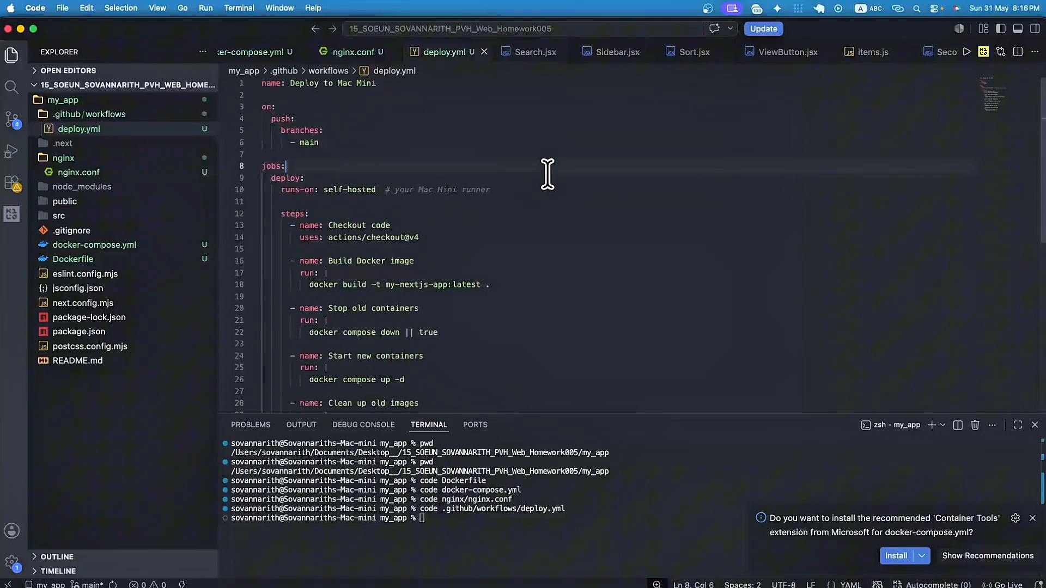
pyautogui.press('Down')
pyautogui.press('Down')
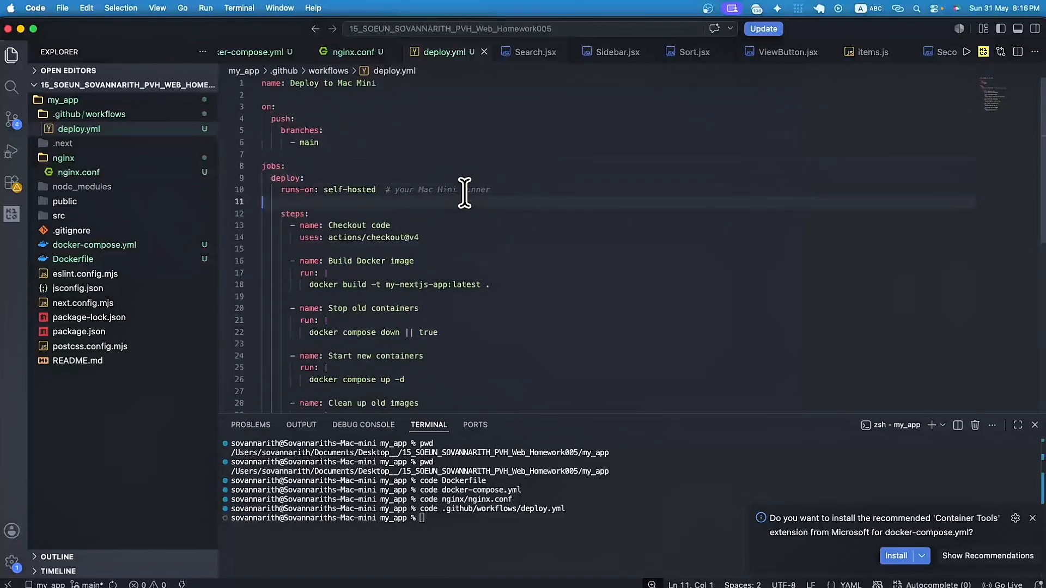
# Review the opening of deploy.yml: the workflow name, the branch that triggers it, the runs-on runner and the checkout action.
pyautogui.doubleClick(303, 84)
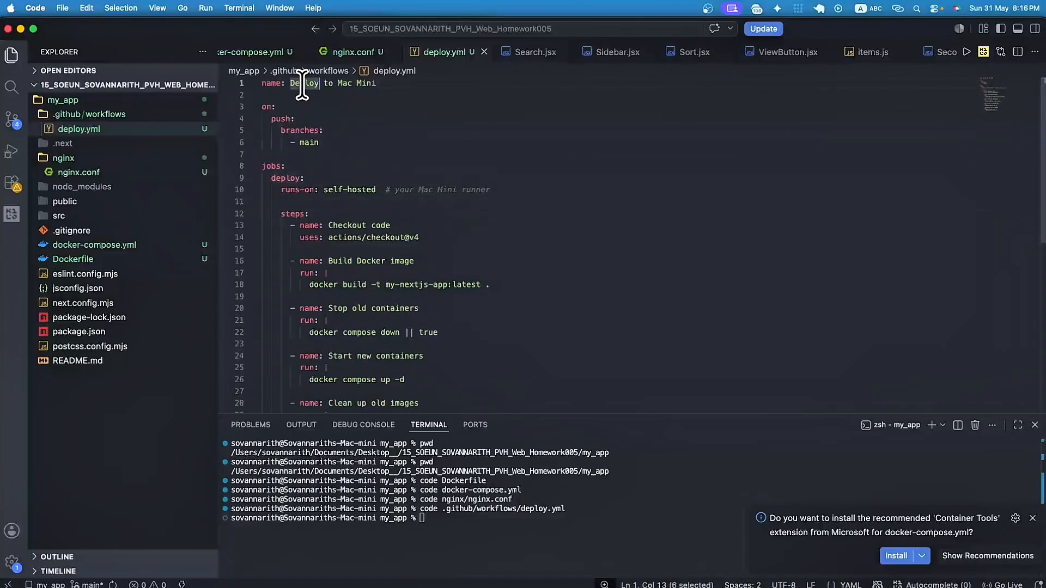
pyautogui.doubleClick(369, 82)
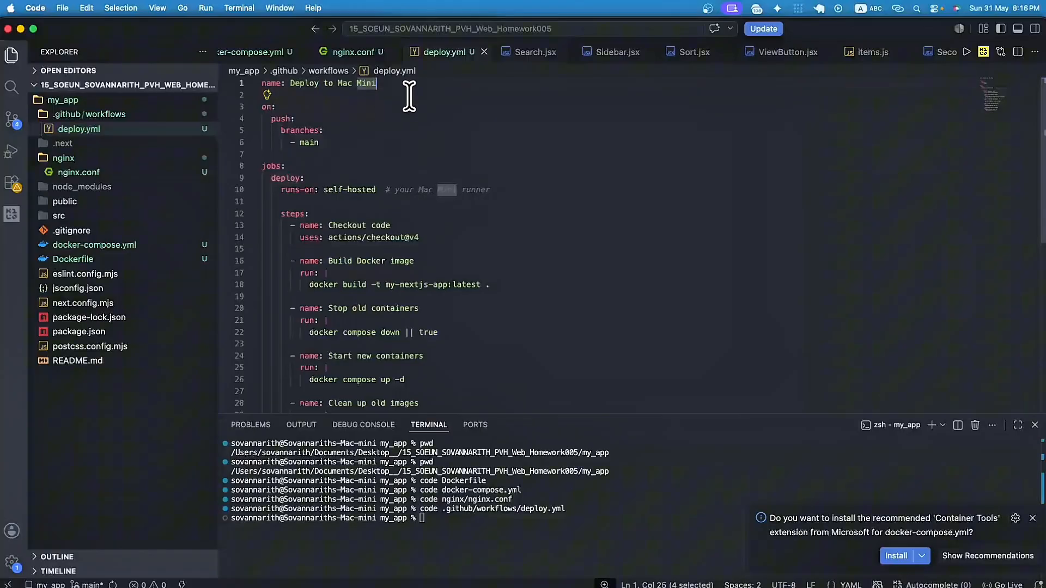
pyautogui.moveTo(409, 87); pyautogui.dragTo(290, 84)
pyautogui.click(290, 83)
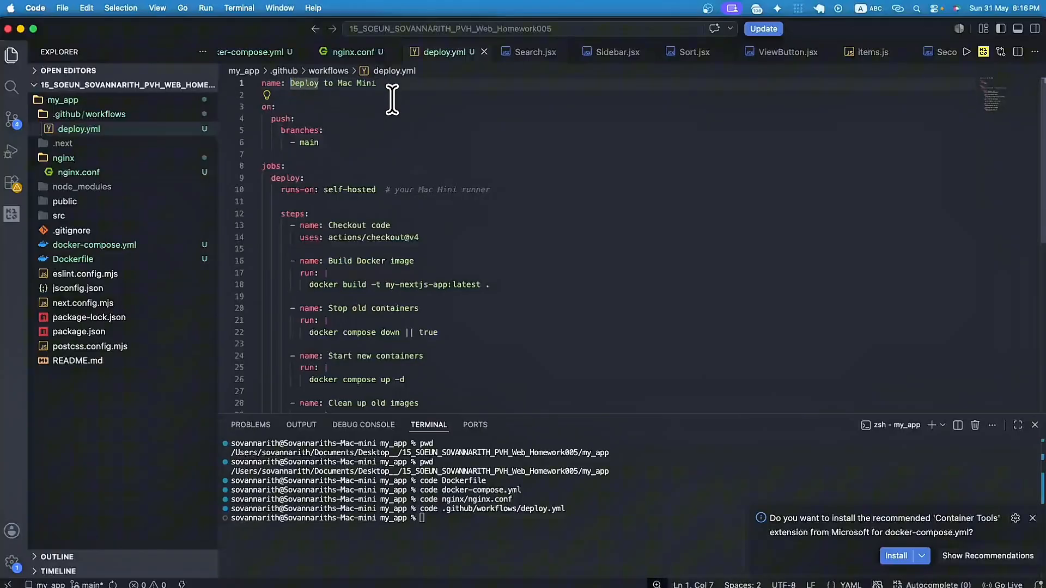
pyautogui.press('Down')
pyautogui.click(309, 141)
pyautogui.doubleClick(309, 141)
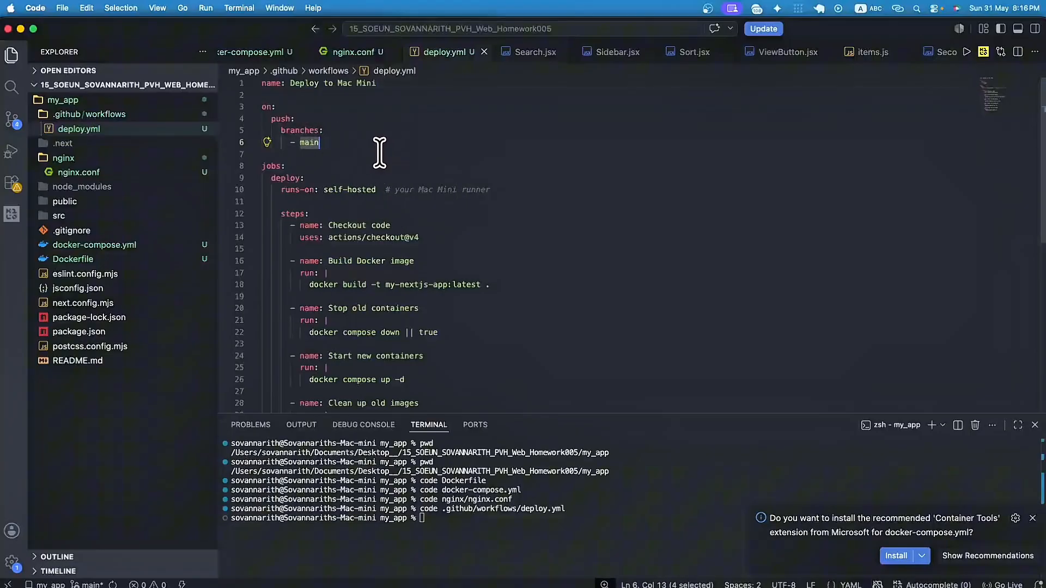
pyautogui.click(384, 189)
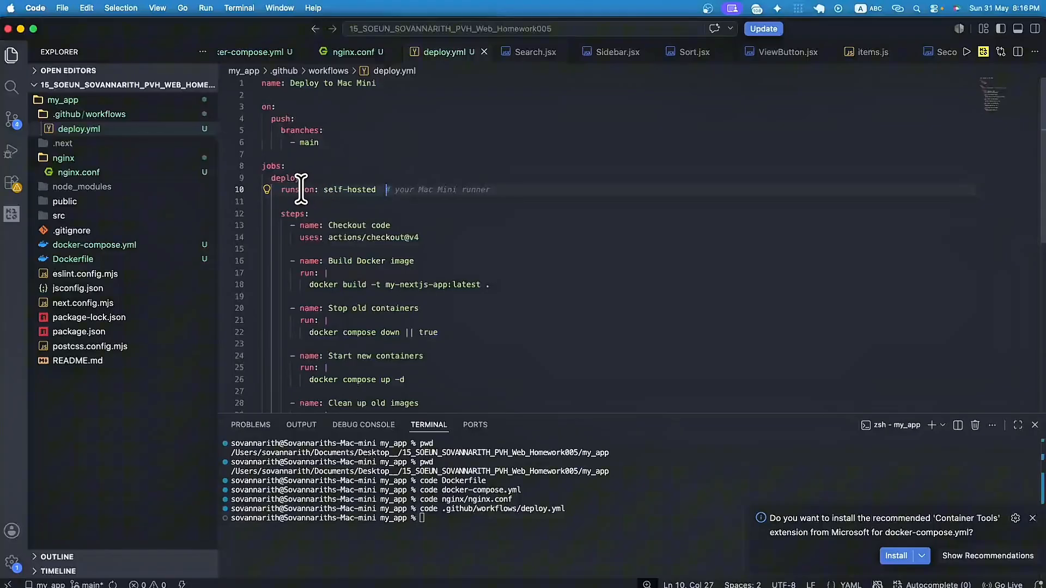
pyautogui.moveTo(329, 190); pyautogui.dragTo(376, 190)
pyautogui.click(546, 191)
pyautogui.click(309, 143)
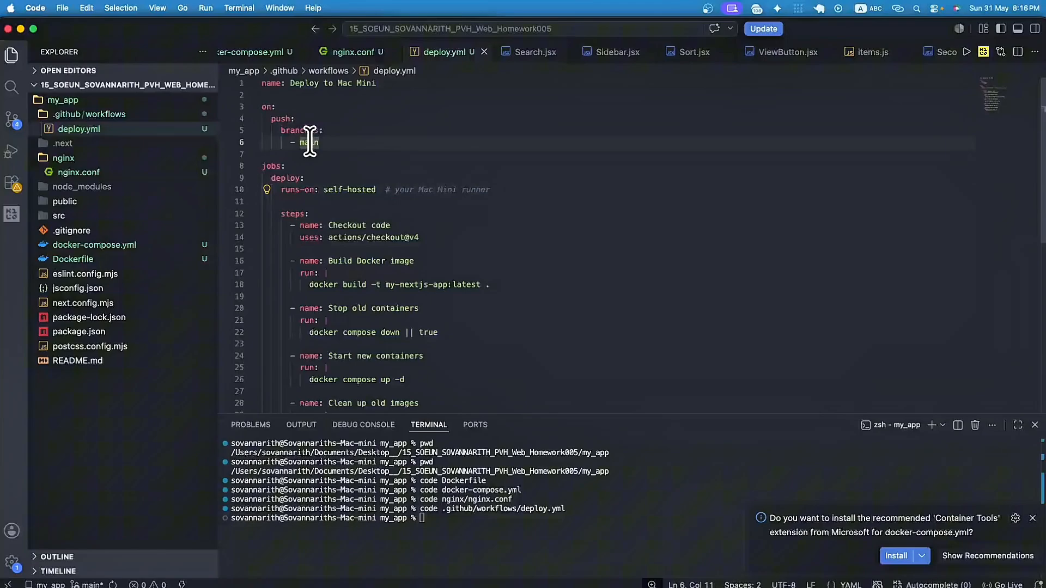
pyautogui.click(349, 142)
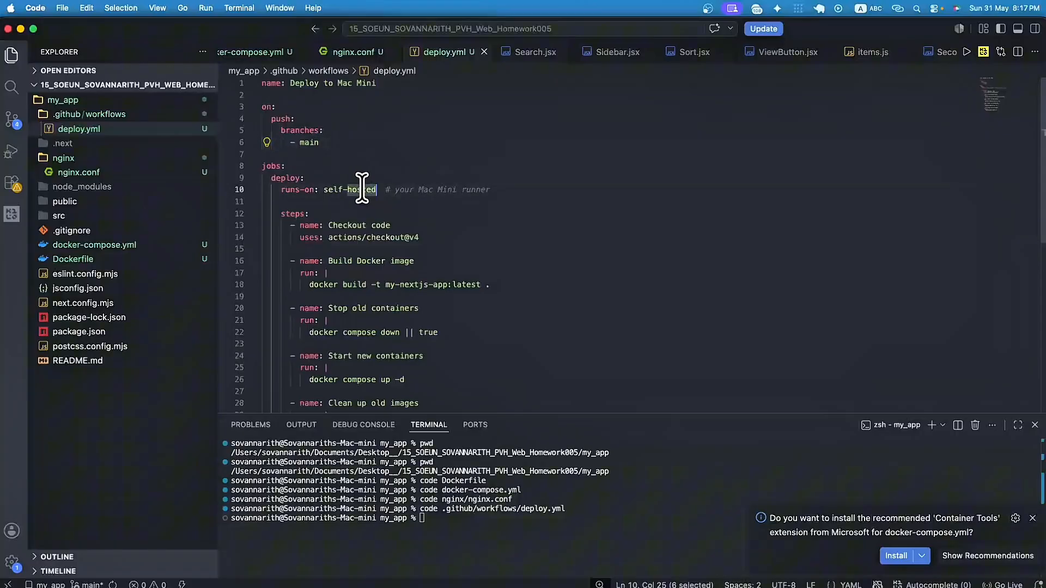
pyautogui.click(462, 248)
pyautogui.click(461, 239)
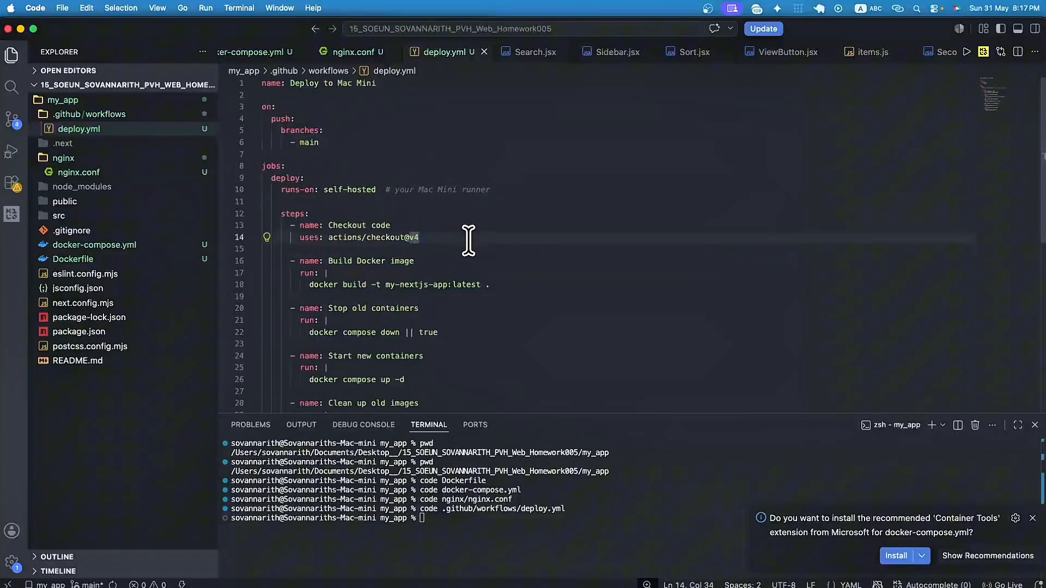
pyautogui.scroll(-3, 463, 245)
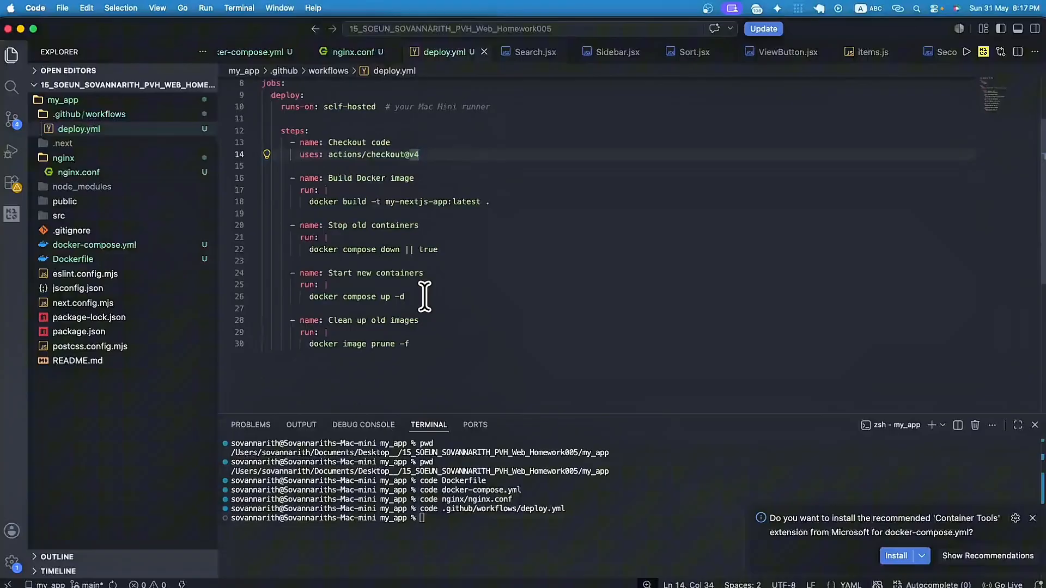
pyautogui.scroll(3, 417, 284)
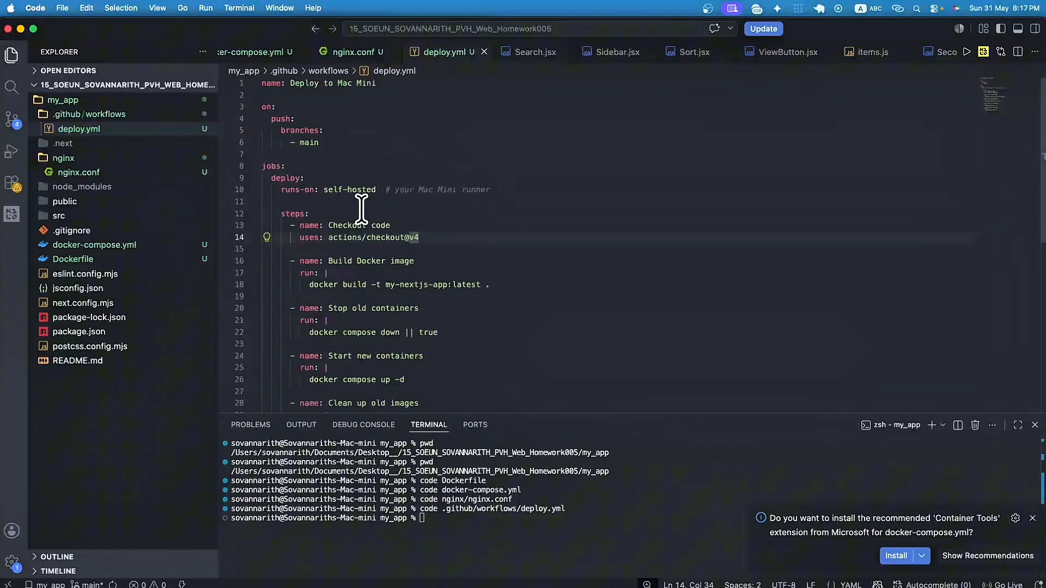
pyautogui.click(308, 143)
pyautogui.click(343, 141)
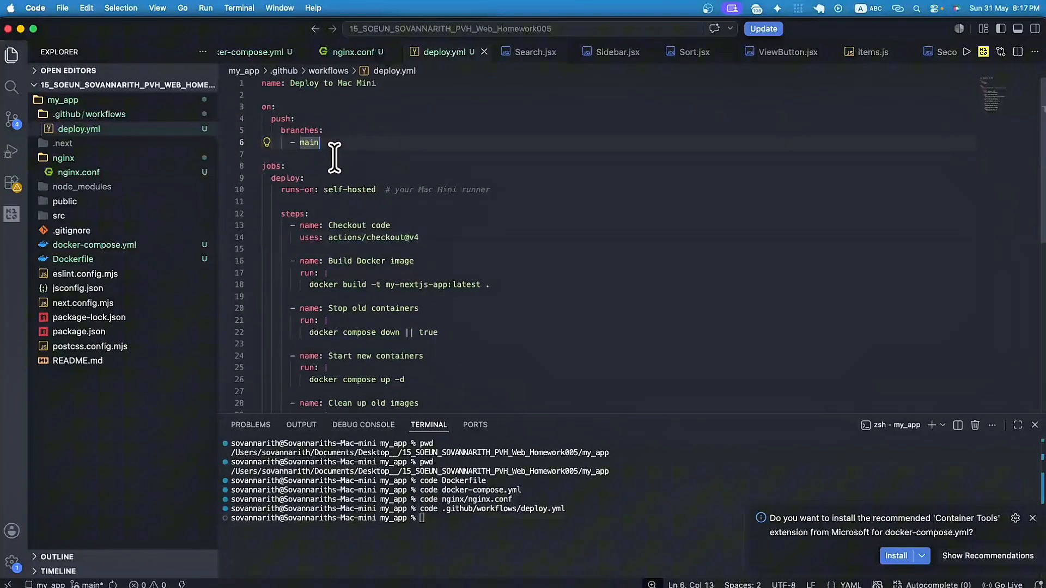
# Review the job steps in deploy.yml, examining the commands for building the image, stopping and starting containers, and cleaning up old images.
pyautogui.scroll(-2, 393, 255)
pyautogui.moveTo(419, 373); pyautogui.dragTo(276, 159)
pyautogui.click(458, 172)
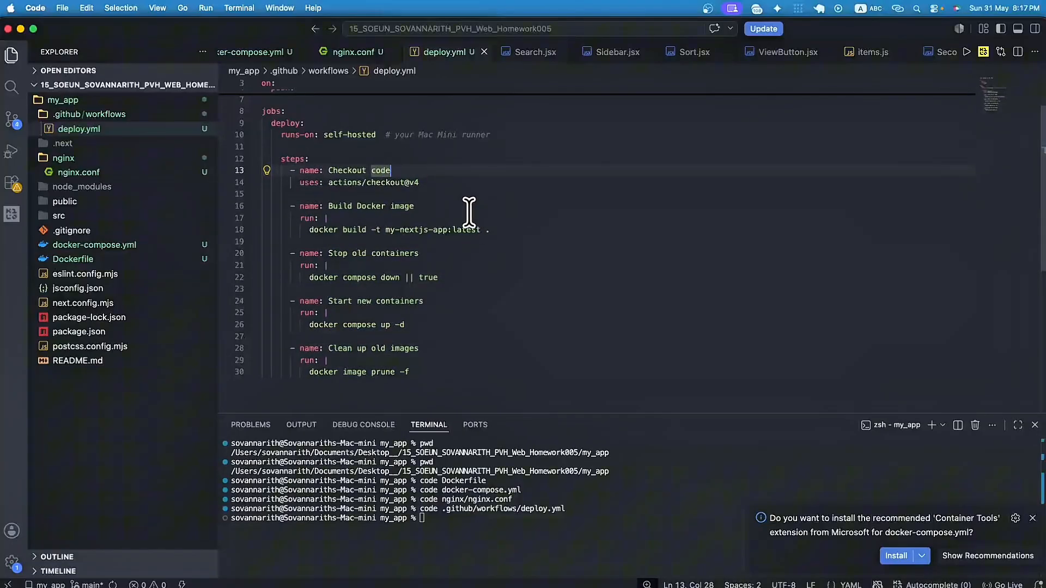
pyautogui.moveTo(433, 207); pyautogui.dragTo(354, 206)
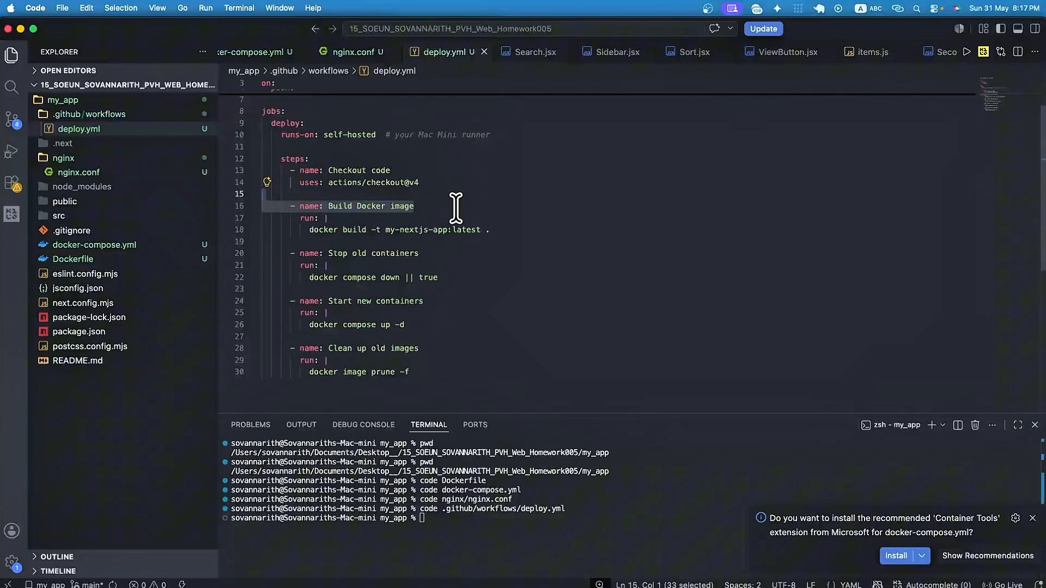
pyautogui.click(463, 207)
pyautogui.moveTo(502, 232); pyautogui.dragTo(309, 230)
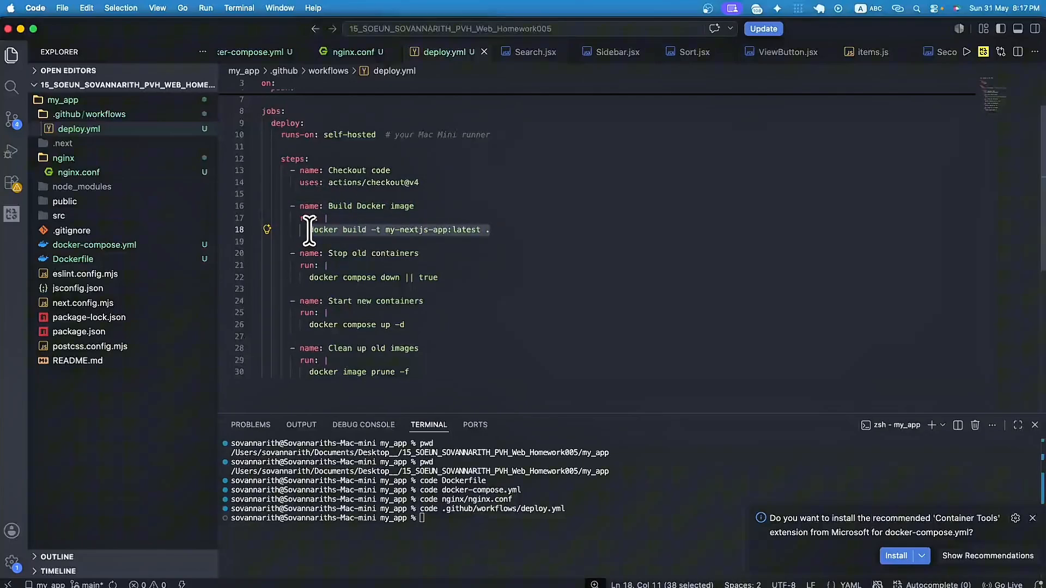
pyautogui.moveTo(442, 277); pyautogui.dragTo(311, 278)
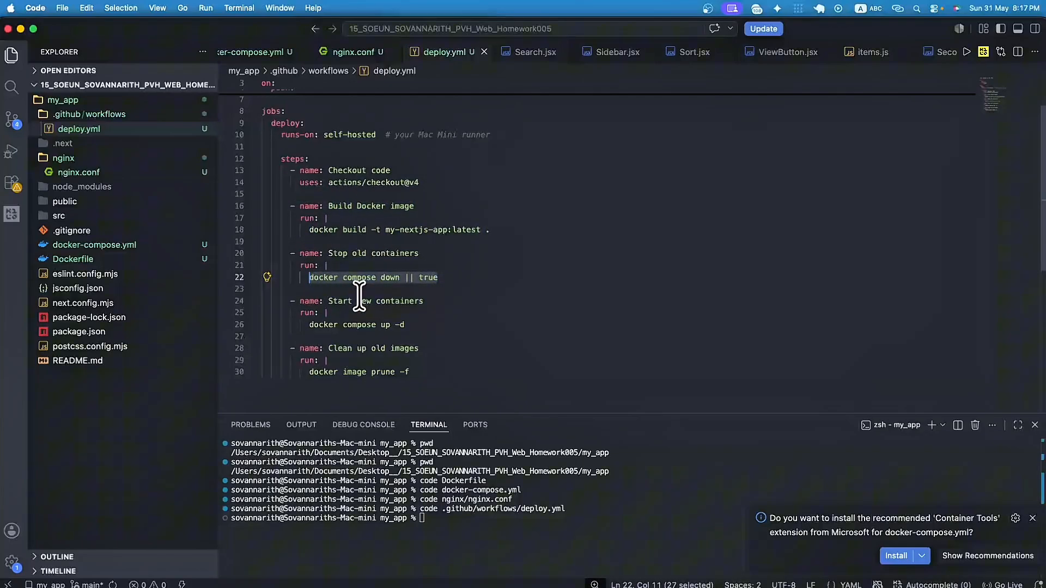
pyautogui.moveTo(406, 325); pyautogui.dragTo(313, 326)
pyautogui.moveTo(414, 361); pyautogui.dragTo(303, 369)
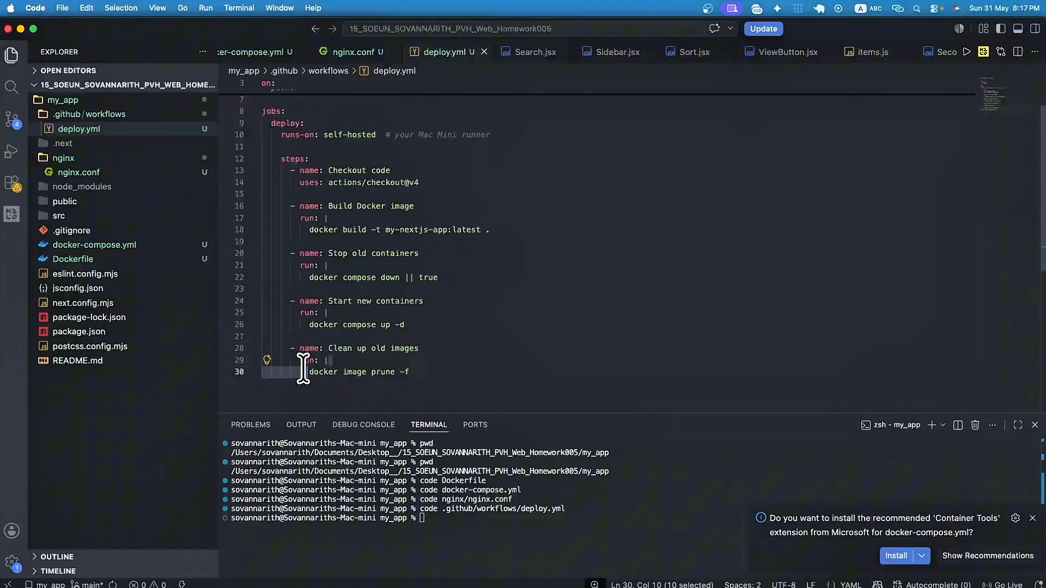
pyautogui.click(459, 365)
pyautogui.scroll(2, 479, 304)
pyautogui.scroll(-5, 480, 305)
pyautogui.scroll(5, 479, 305)
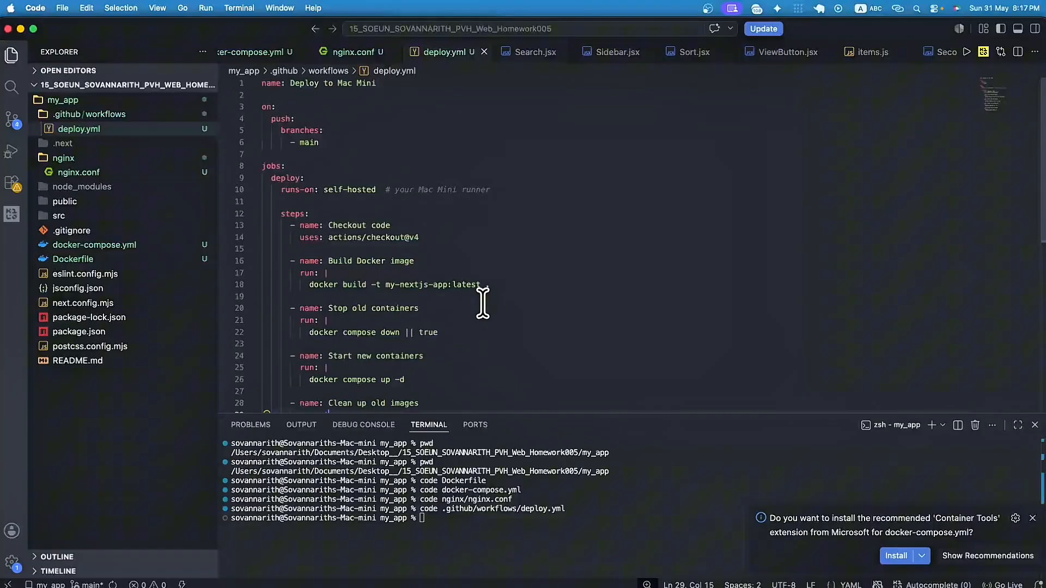
pyautogui.scroll(-3, 513, 259)
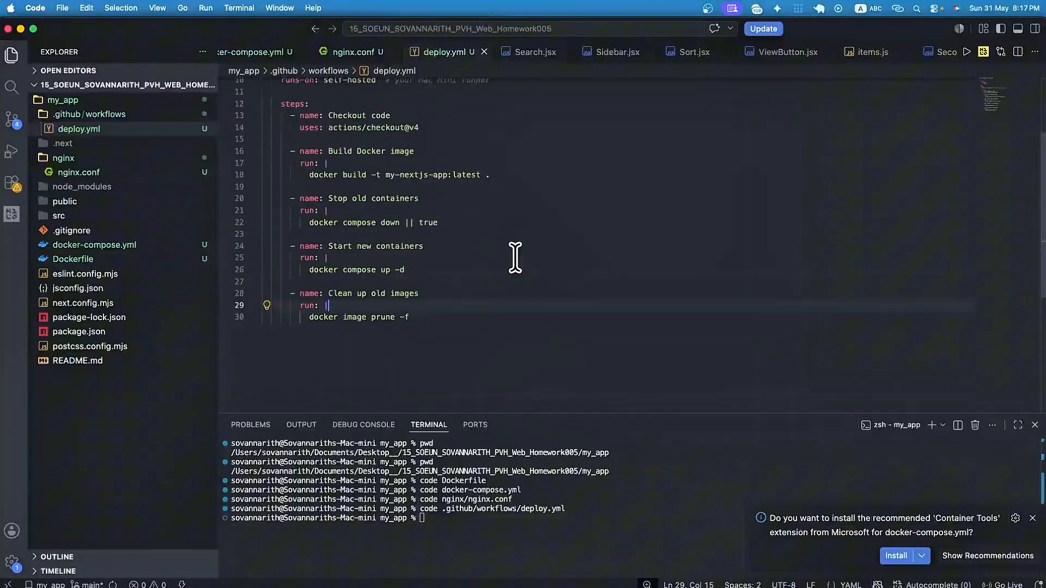
pyautogui.scroll(3, 517, 257)
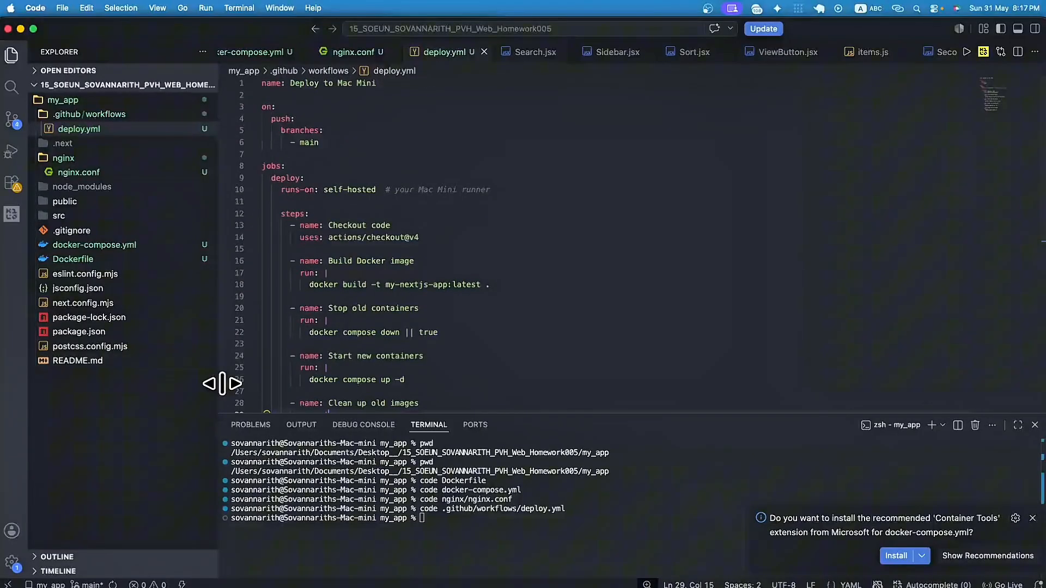
# Stage all new deployment files by running git add . in the my_app terminal.
pyautogui.click(430, 537)
pyautogui.write('git ')
pyautogui.write('git')
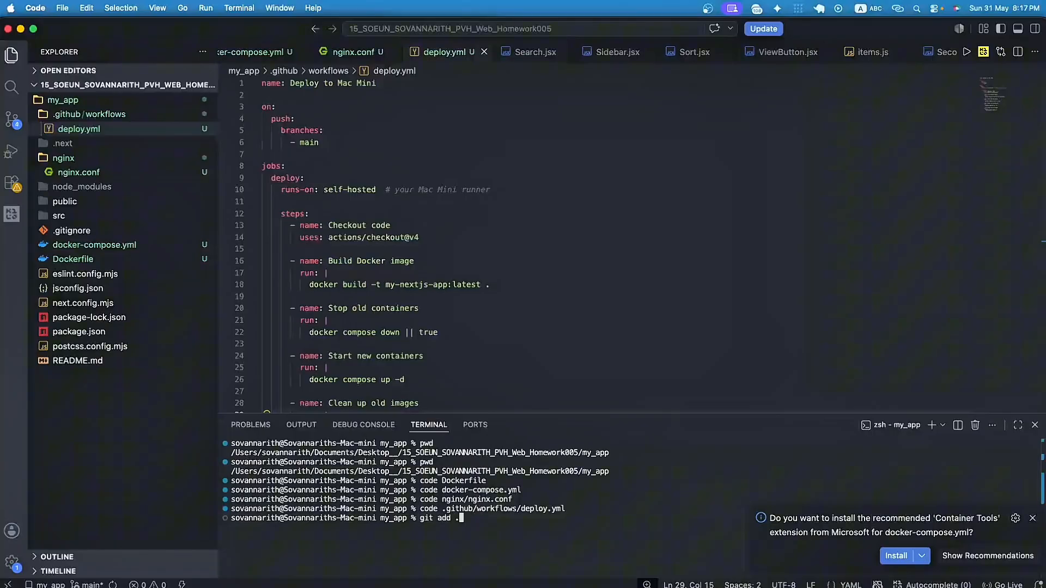
pyautogui.press('Return')
# Commit the staged files with the message "add necessity for deployment and CI/CD".
pyautogui.write('git commit -')
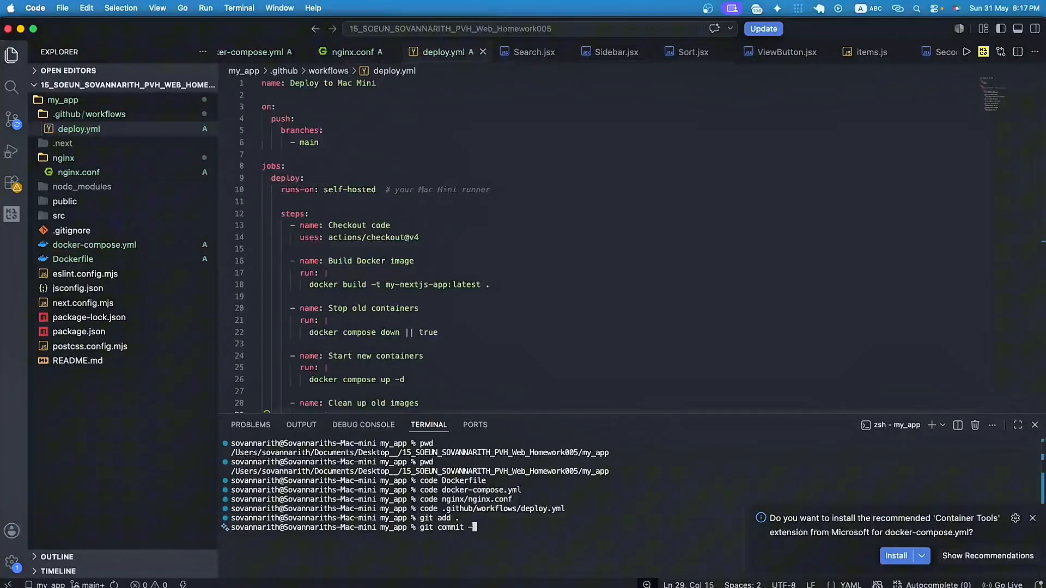
pyautogui.write('m "add nes')
pyautogui.press('BackSpace')
pyautogui.write('cess')
pyautogui.press('BackSpace')
pyautogui.press('BackSpace')
pyautogui.press('BackSpace')
pyautogui.write('ce')
pyautogui.write('ess')
pyautogui.write('ity ')
pyautogui.write('for deployment and CI/CD"')
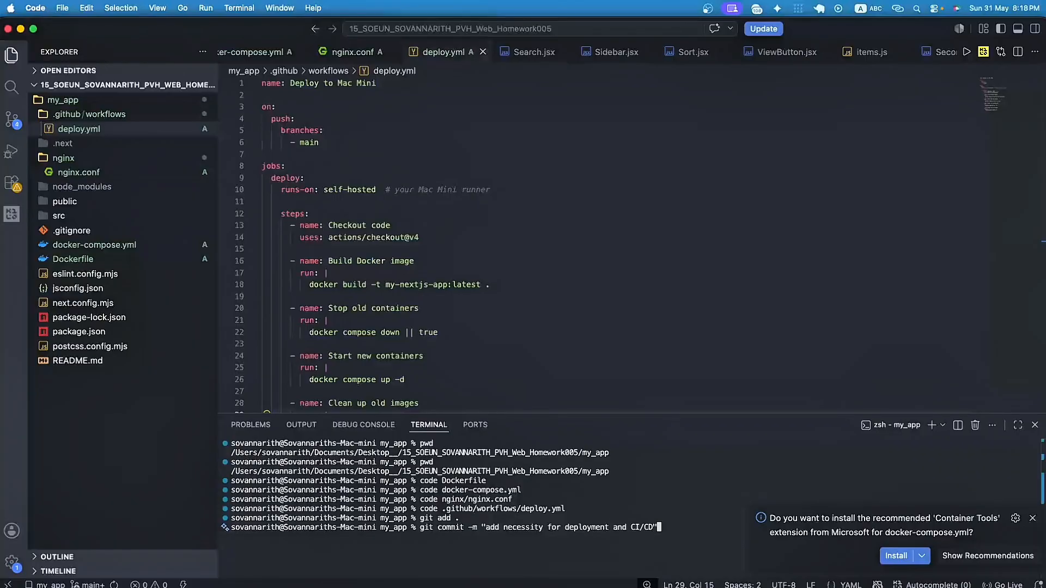
pyautogui.press('Return')
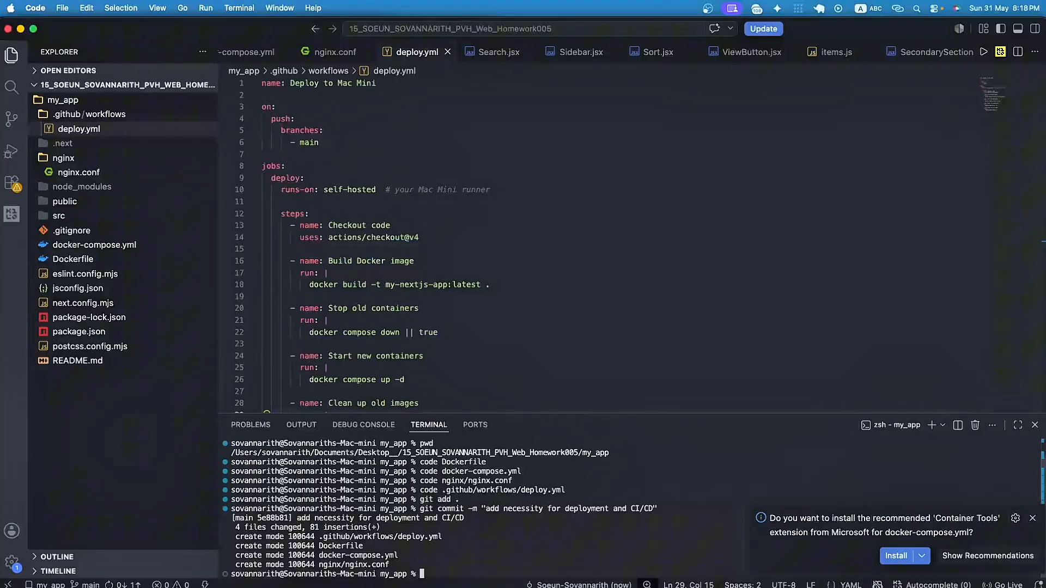
# Push the commit to GitHub with git push origin main and look through the terminal output.
pyautogui.write('git pus')
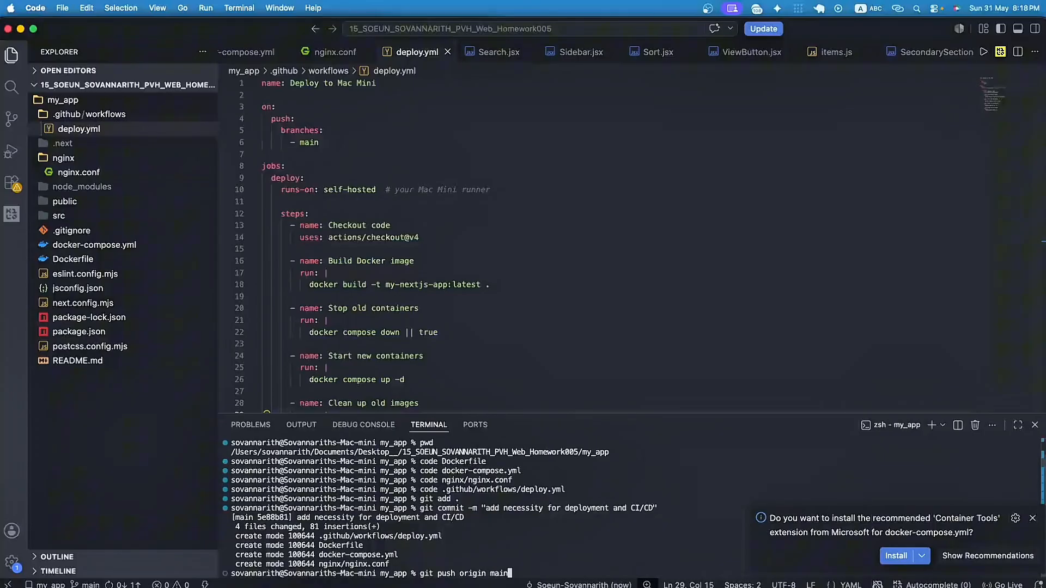
pyautogui.write('h origin main')
pyautogui.press('Return')
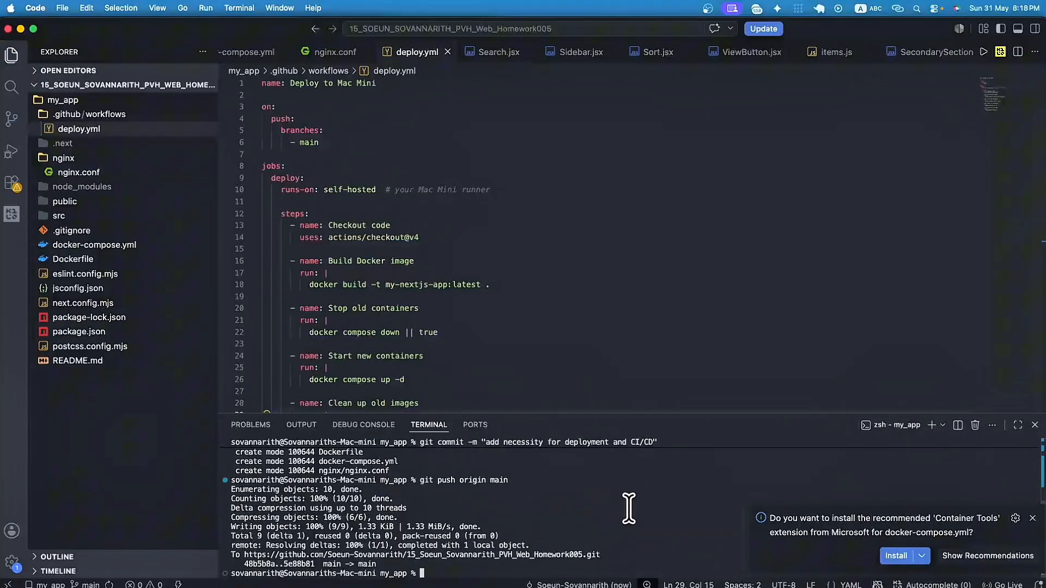
pyautogui.scroll(3, 617, 507)
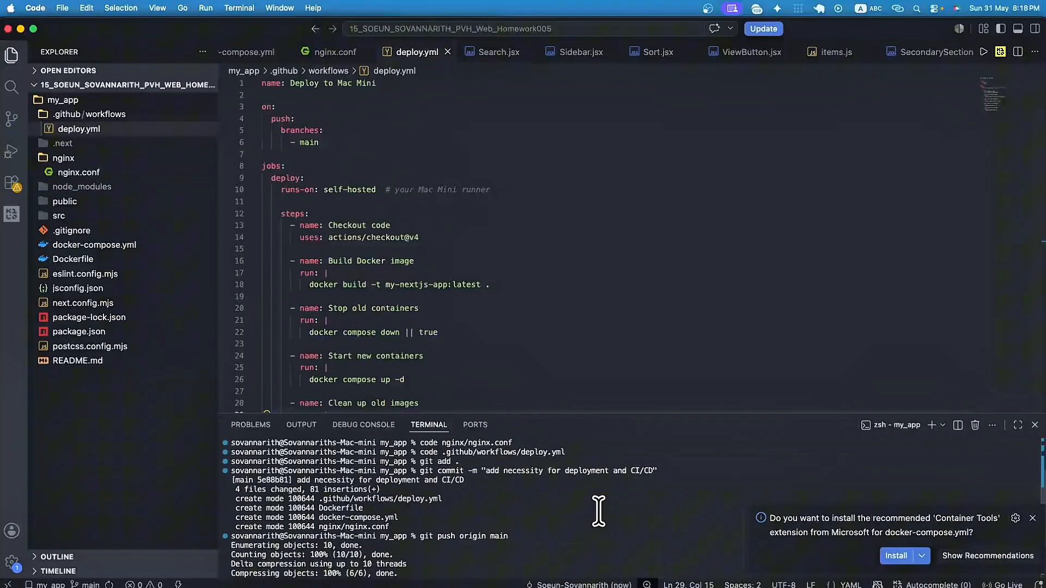
pyautogui.scroll(-3, 618, 507)
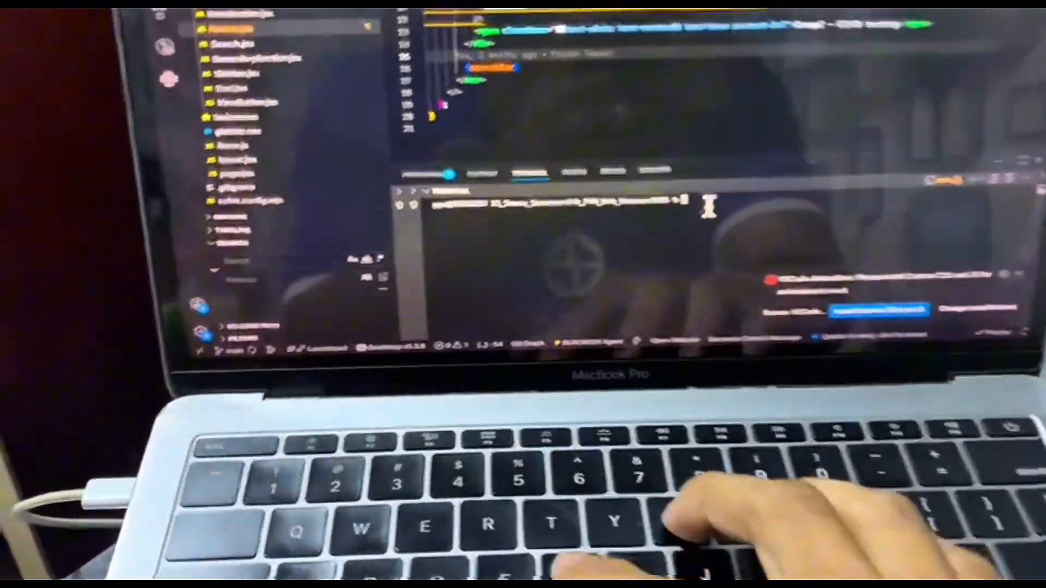
pyautogui.write('git pull origin main')
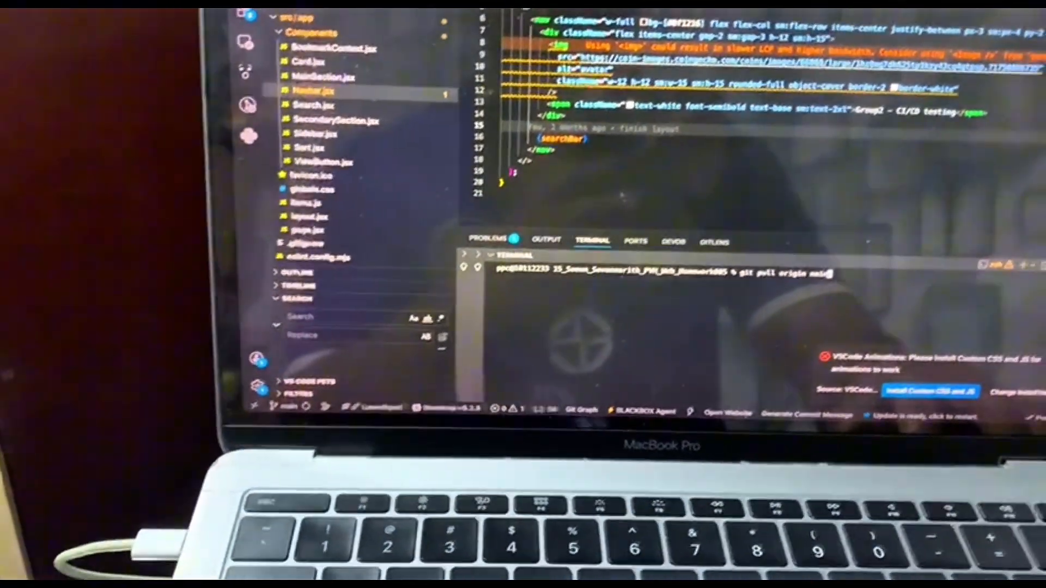
pyautogui.press('Return')
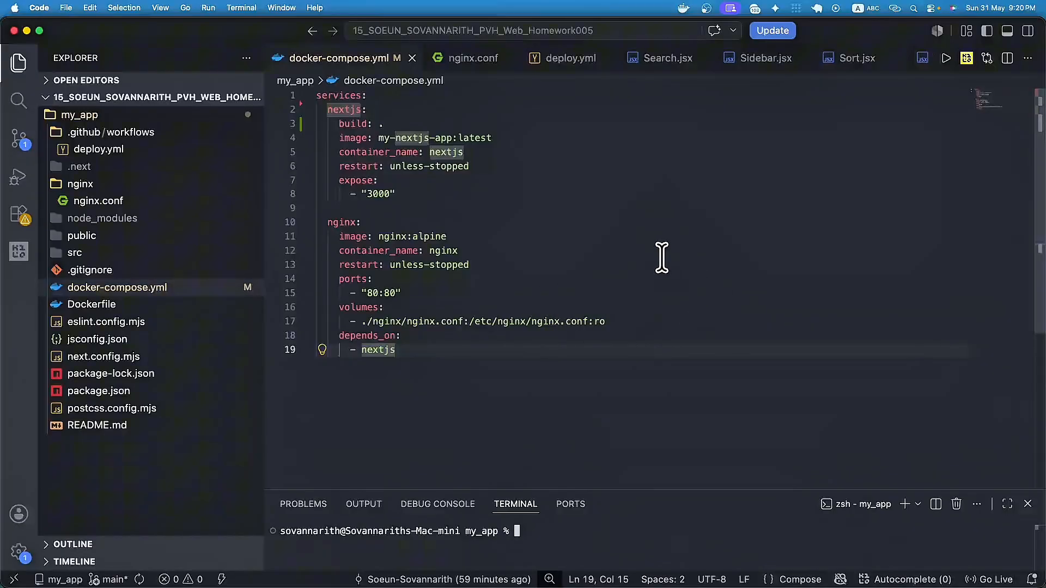
# Enlarge the terminal area and start the nextjs and nginx services in the background with docker-compose up -d.
pyautogui.click(577, 237)
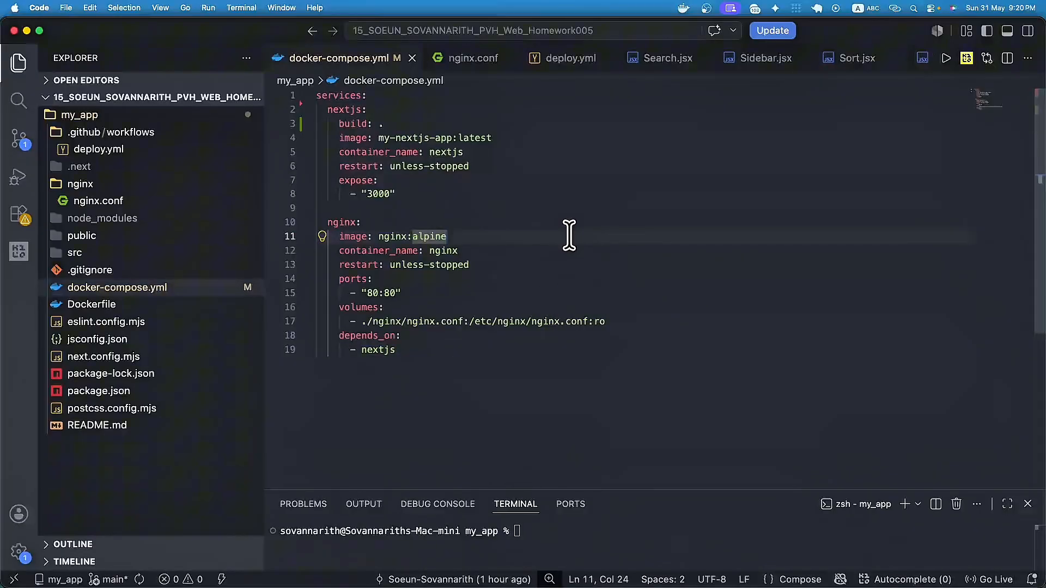
pyautogui.click(532, 252)
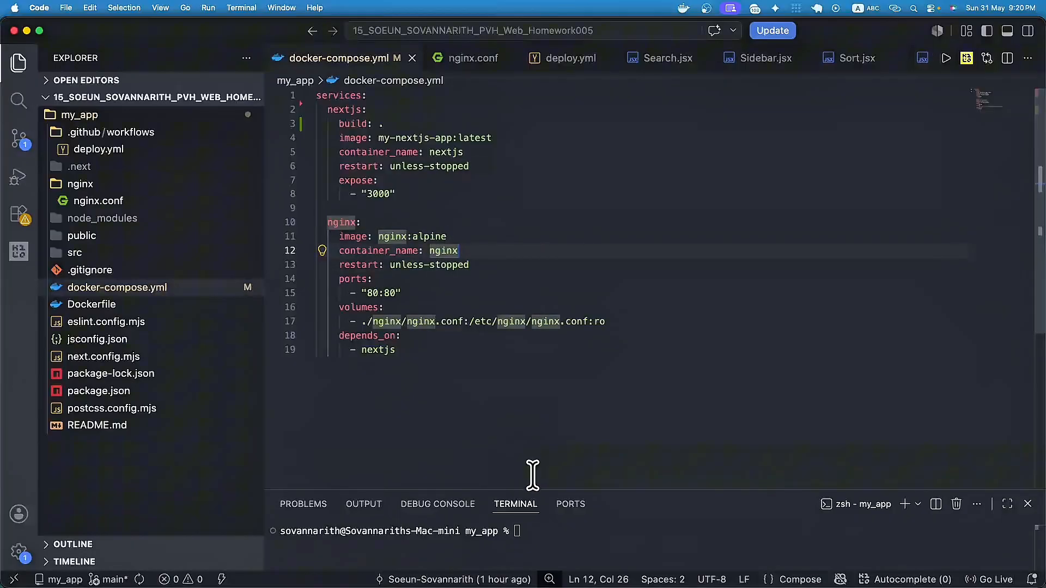
pyautogui.moveTo(534, 492); pyautogui.dragTo(544, 411)
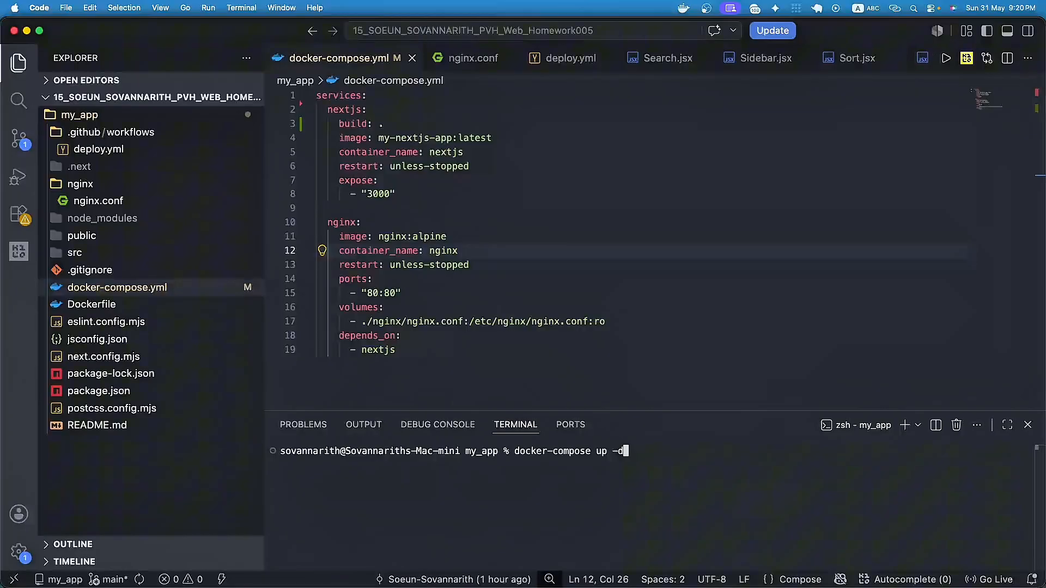
pyautogui.press('Return')
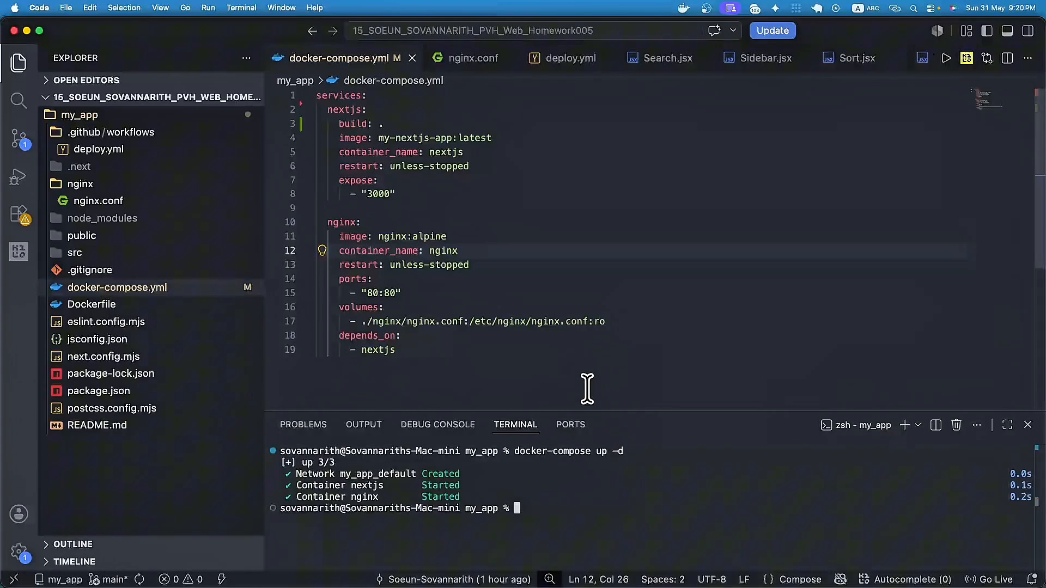
# Switch to Docker Desktop and check the my_app entry in the container list.
pyautogui.press('super+Tab')
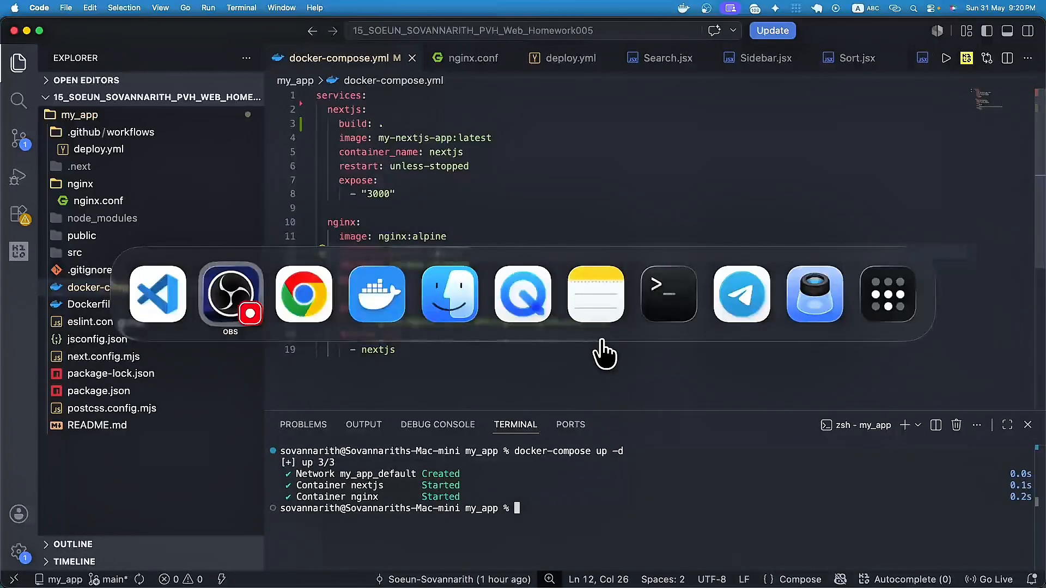
pyautogui.click(392, 300)
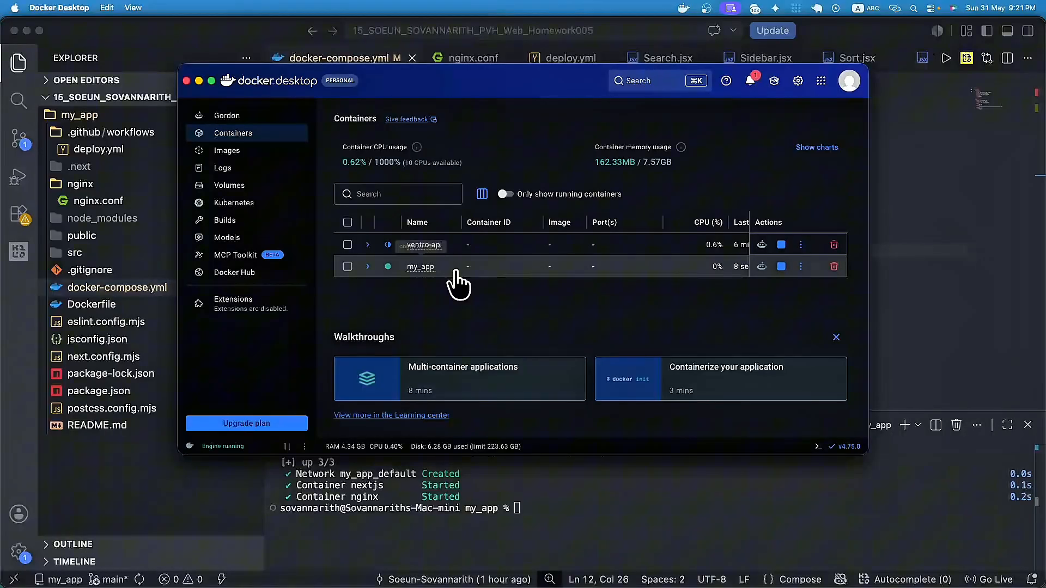
# Open the my_app container group and load the nginx container's 80:80 port in the browser to inspect the localhost page.
pyautogui.click(422, 272)
pyautogui.click(422, 269)
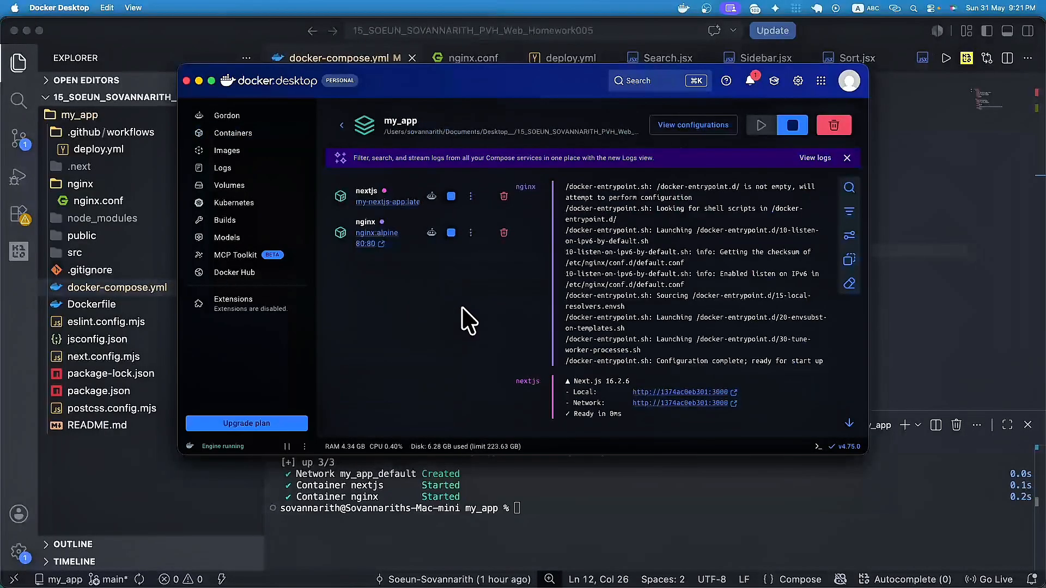
pyautogui.click(379, 245)
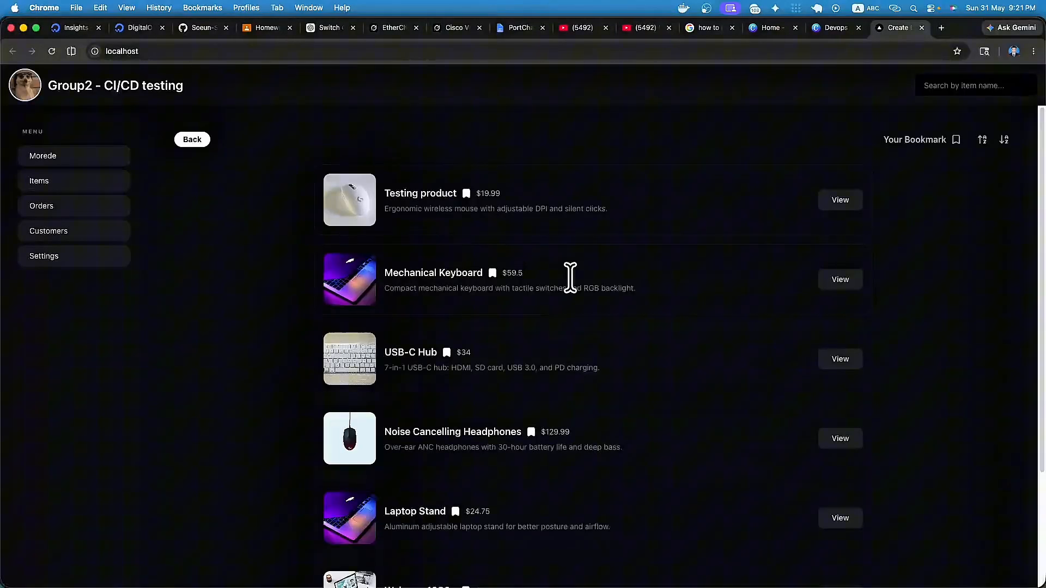
pyautogui.scroll(3, 432, 279)
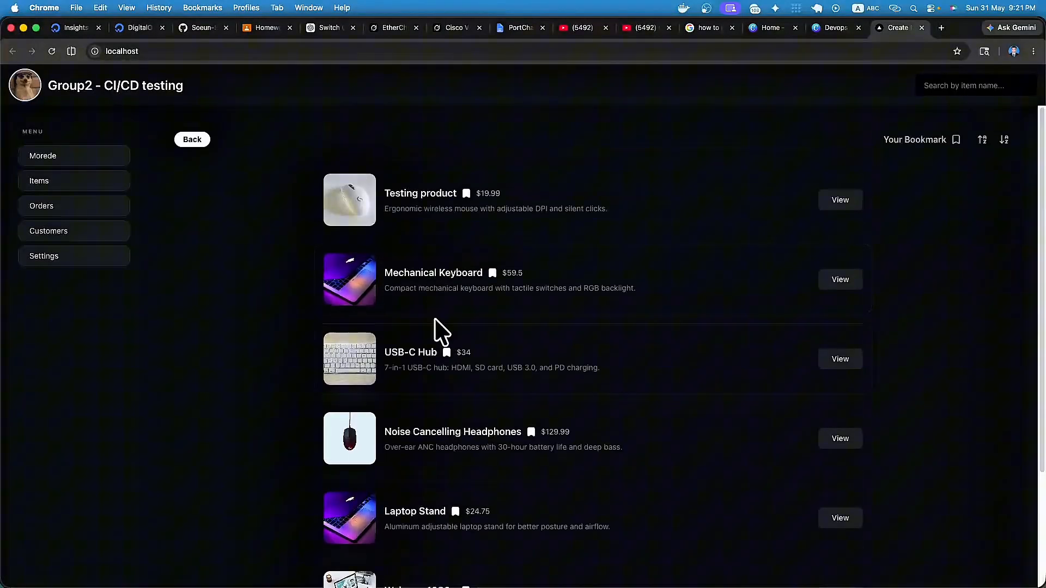
pyautogui.click(201, 52)
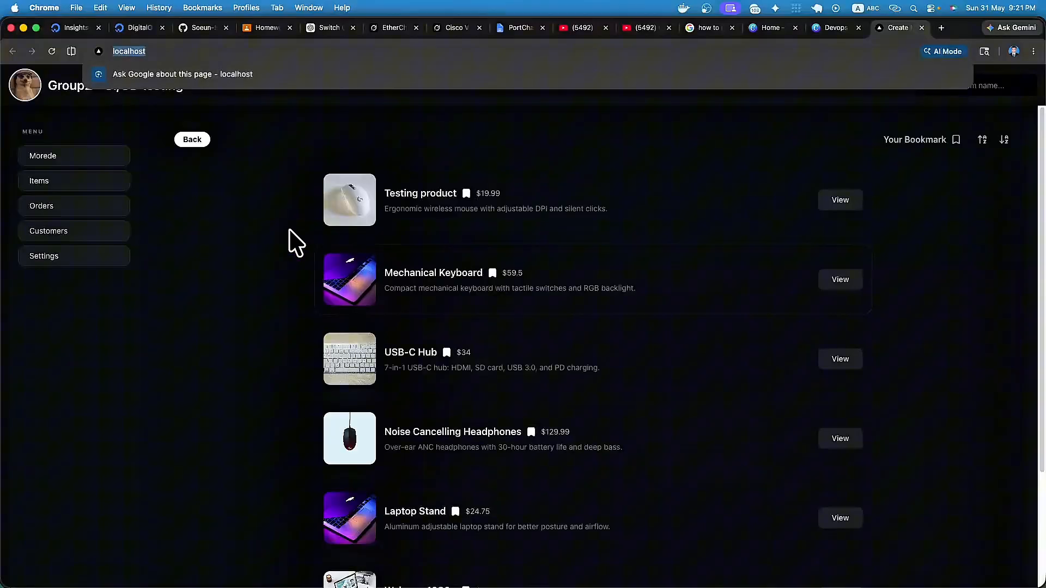
pyautogui.click(248, 234)
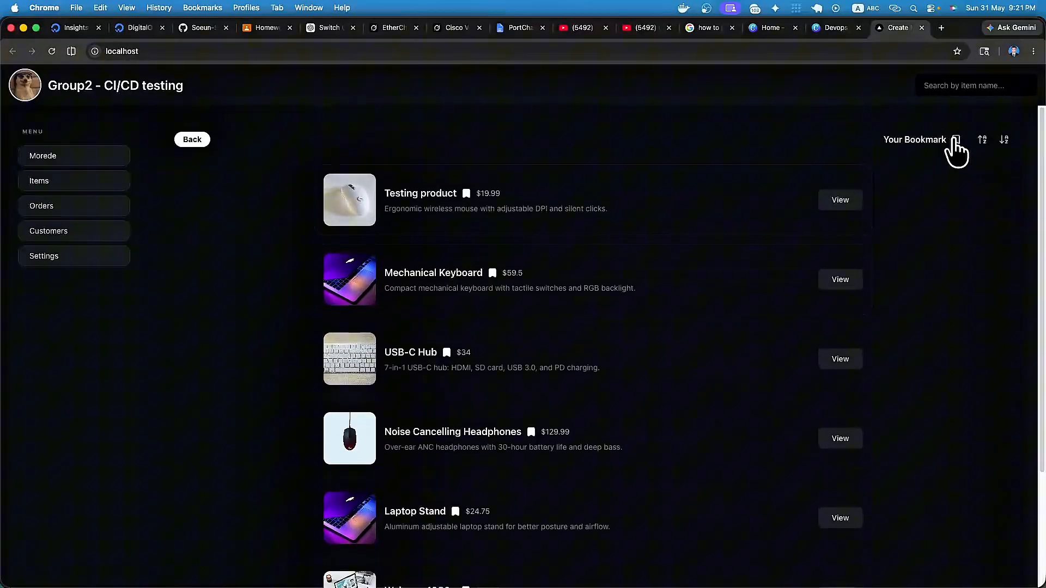
# Bookmark Testing product, Mechanical Keyboard and USB-C Hub, and filter the list to bookmarked items.
pyautogui.click(466, 194)
pyautogui.click(492, 273)
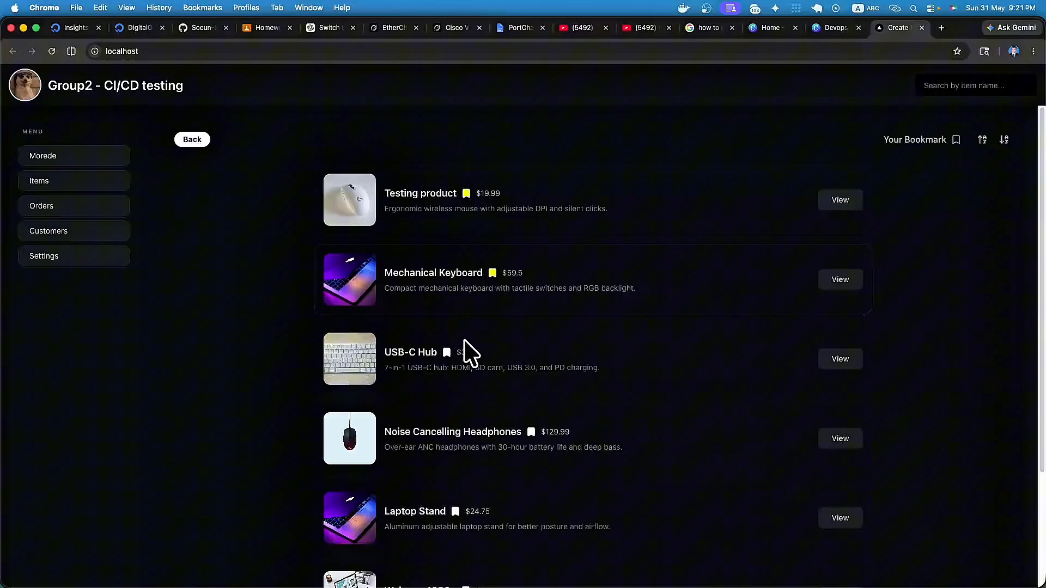
pyautogui.click(447, 352)
pyautogui.click(945, 143)
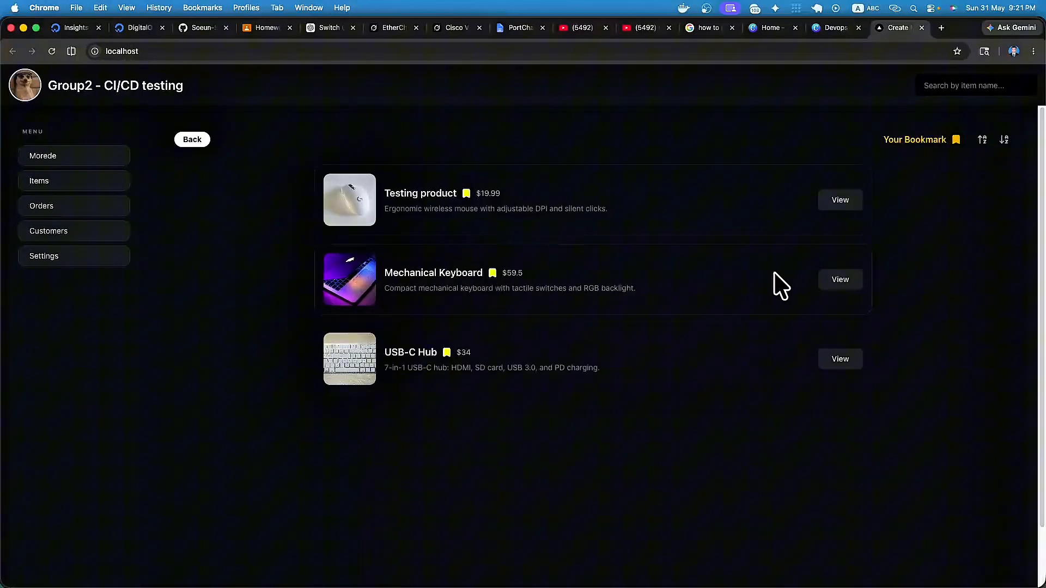
# View the details of Testing product and Mechanical Keyboard, closing each pop-up.
pyautogui.click(844, 206)
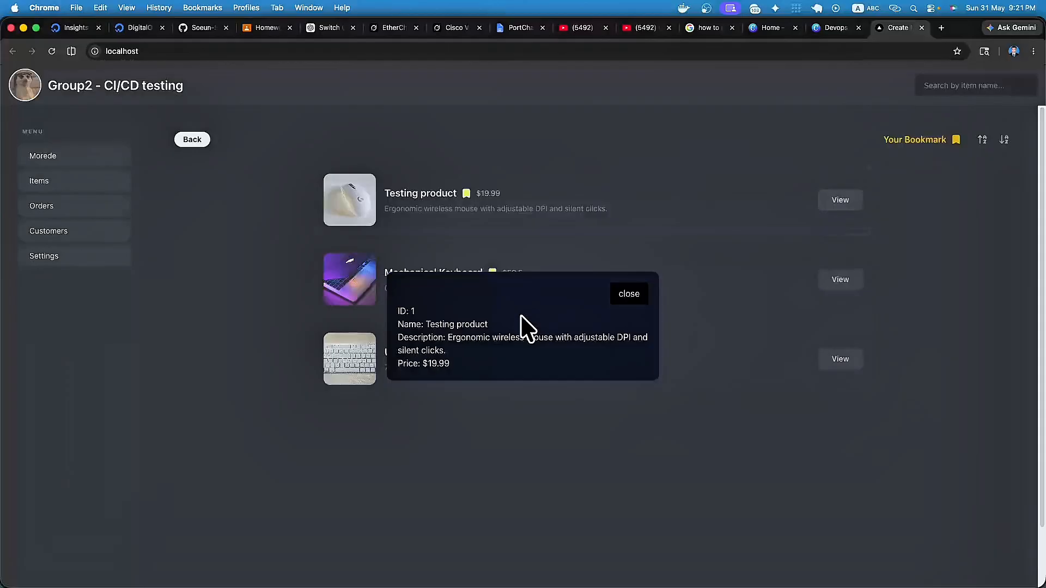
pyautogui.click(628, 294)
pyautogui.click(840, 280)
pyautogui.click(624, 293)
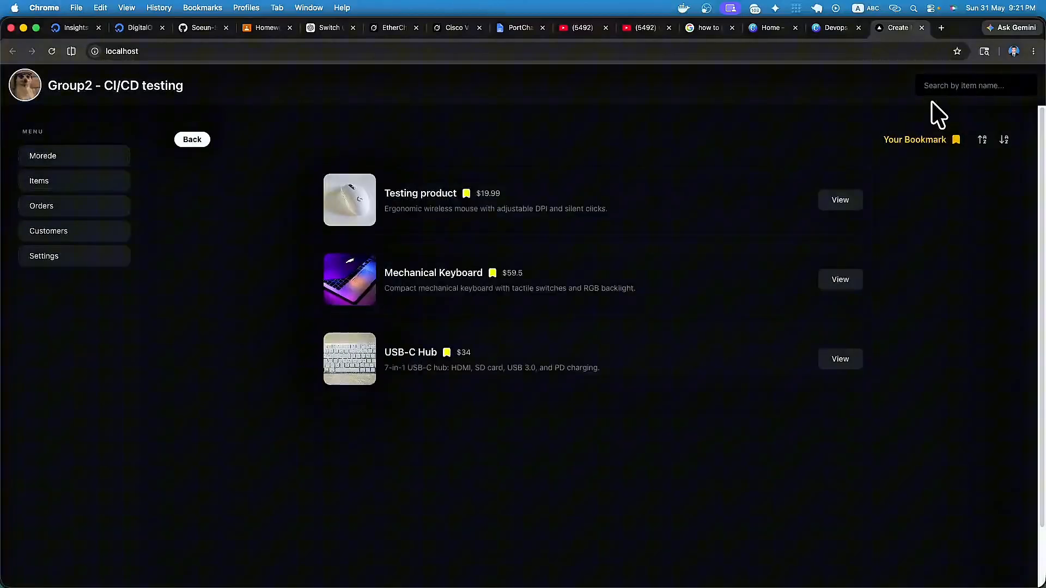
# Turn off the bookmark filter and test the item name search with "noi", clearing the query again.
pyautogui.click(959, 91)
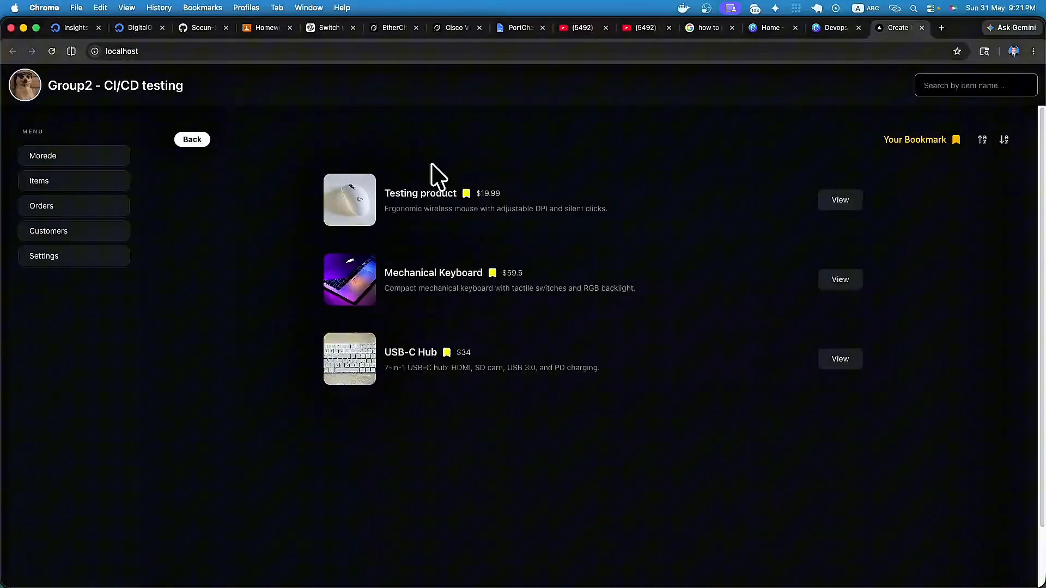
pyautogui.click(954, 140)
pyautogui.scroll(-3, 605, 280)
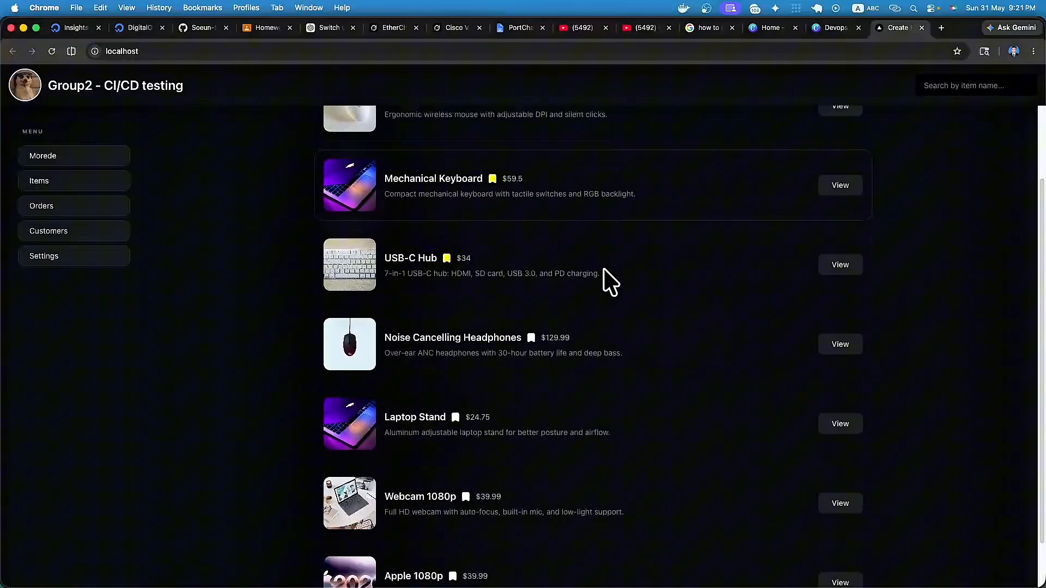
pyautogui.scroll(3, 605, 280)
pyautogui.click(939, 86)
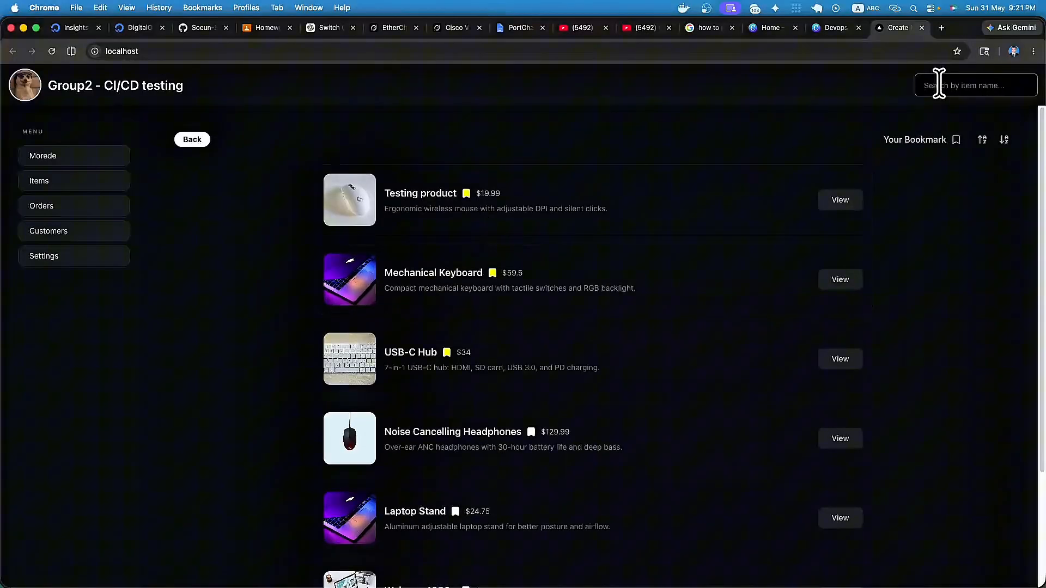
pyautogui.write('noi')
pyautogui.press('BackSpace')
pyautogui.press('BackSpace')
pyautogui.scroll(-1, 474, 202)
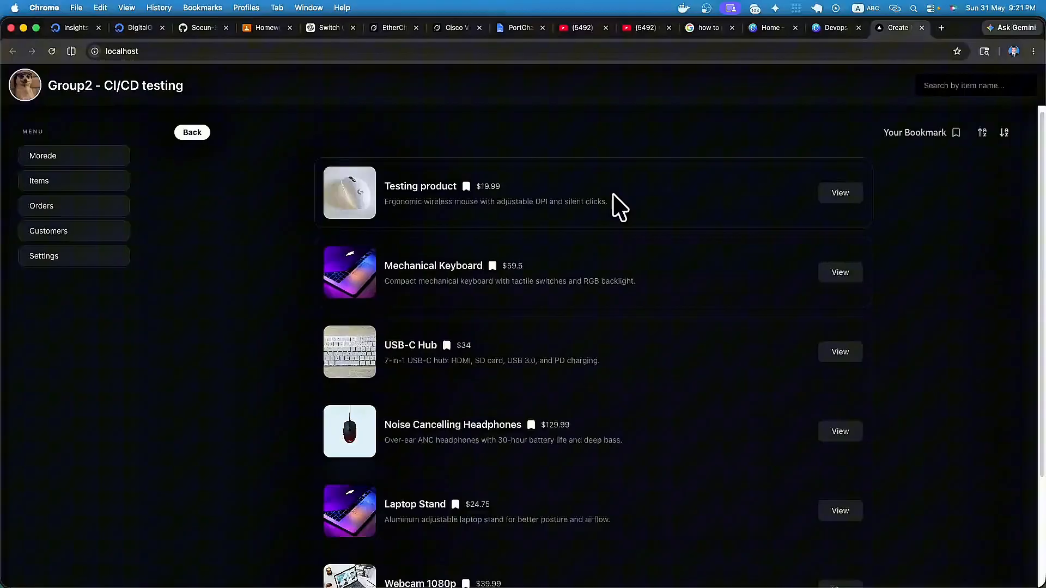
pyautogui.press('super+Tab')
pyautogui.click(375, 293)
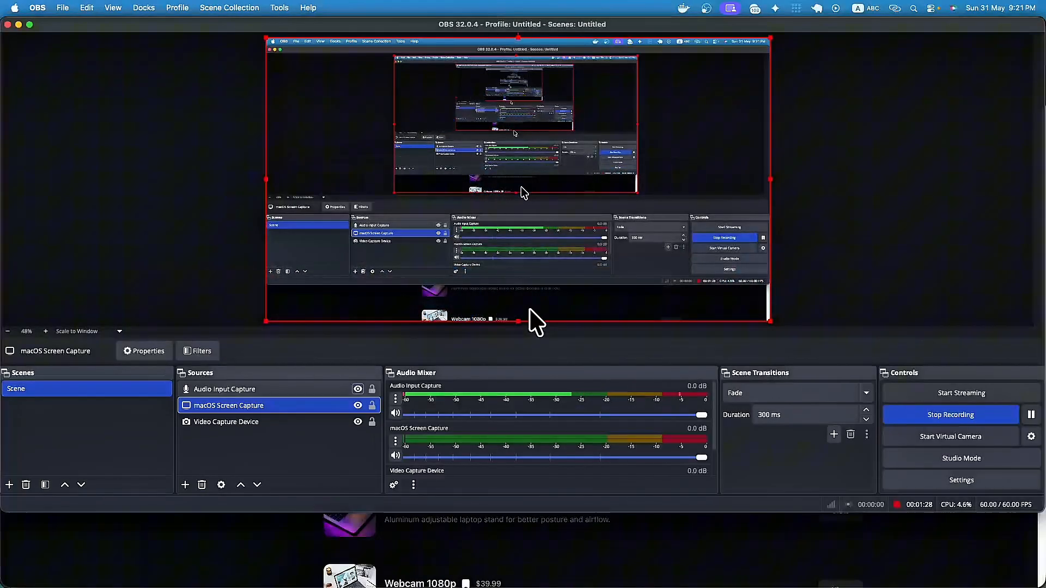
pyautogui.press('super+Tab')
pyautogui.click(231, 297)
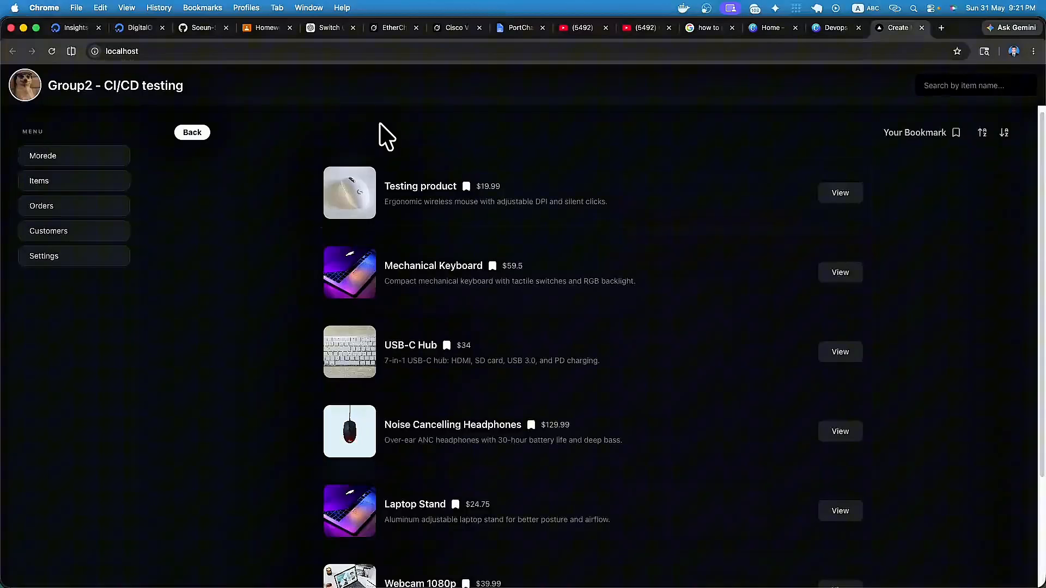
# Switch to the GitHub repository and start adding a new self-hosted runner in its Actions runner settings.
pyautogui.click(201, 29)
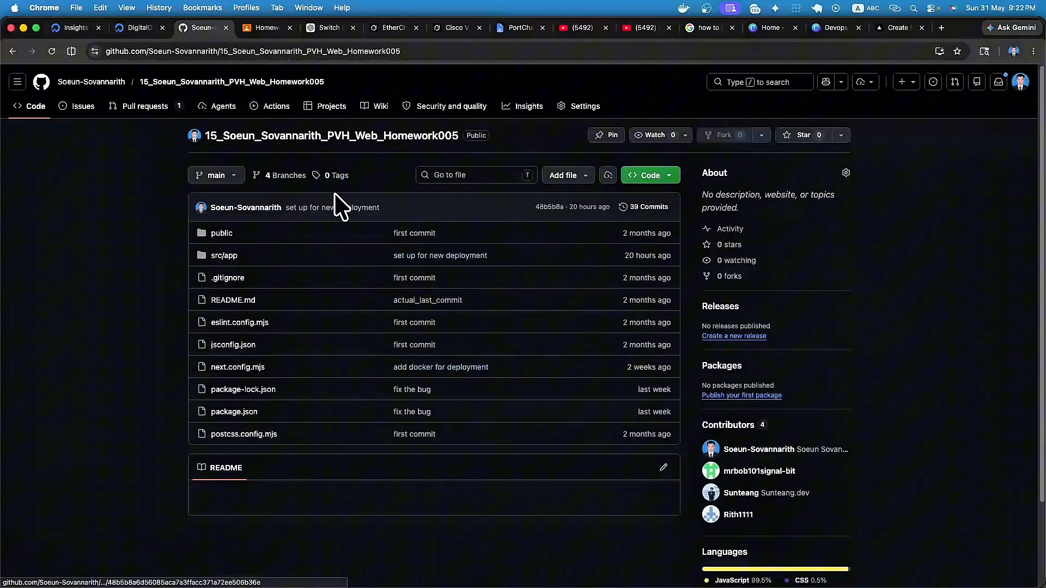
pyautogui.scroll(-3, 304, 320)
pyautogui.scroll(3, 310, 257)
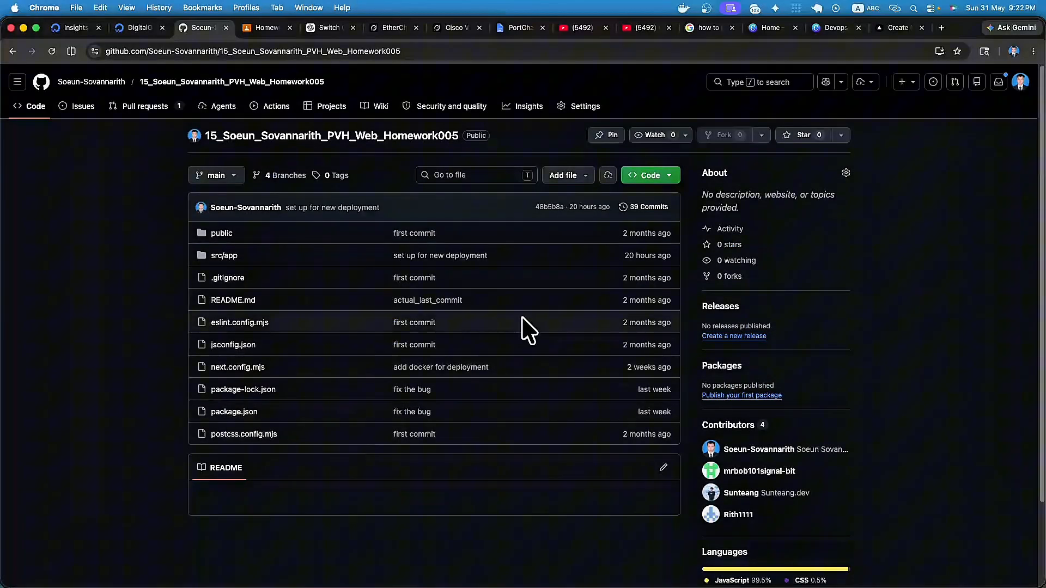
pyautogui.click(574, 109)
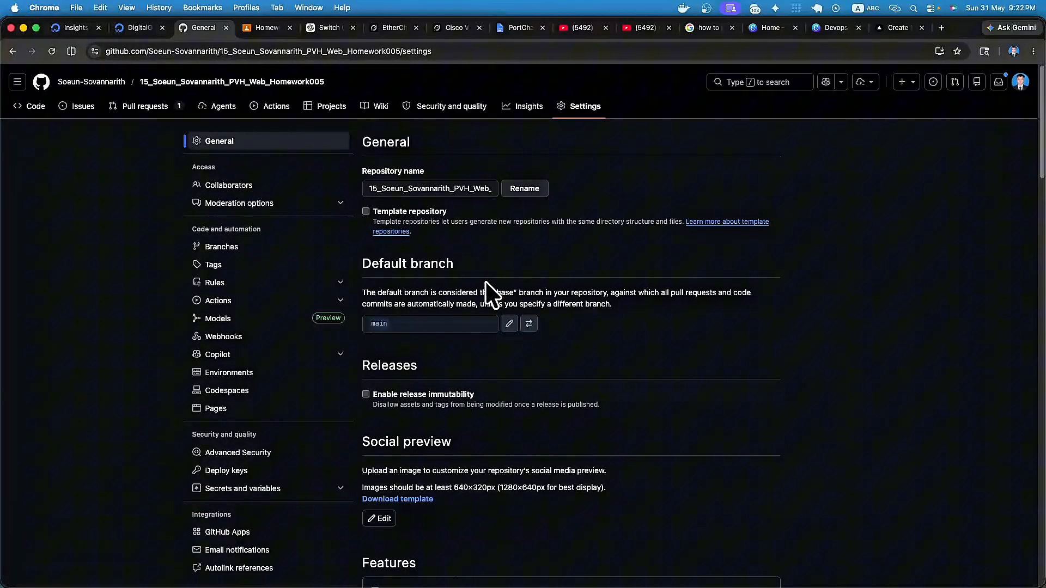
pyautogui.click(289, 301)
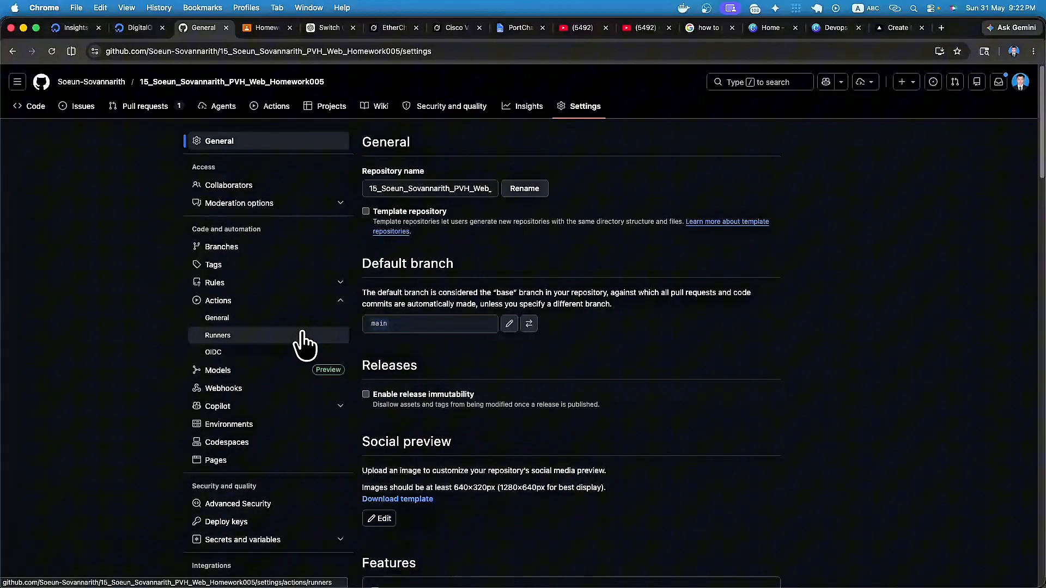
pyautogui.click(303, 334)
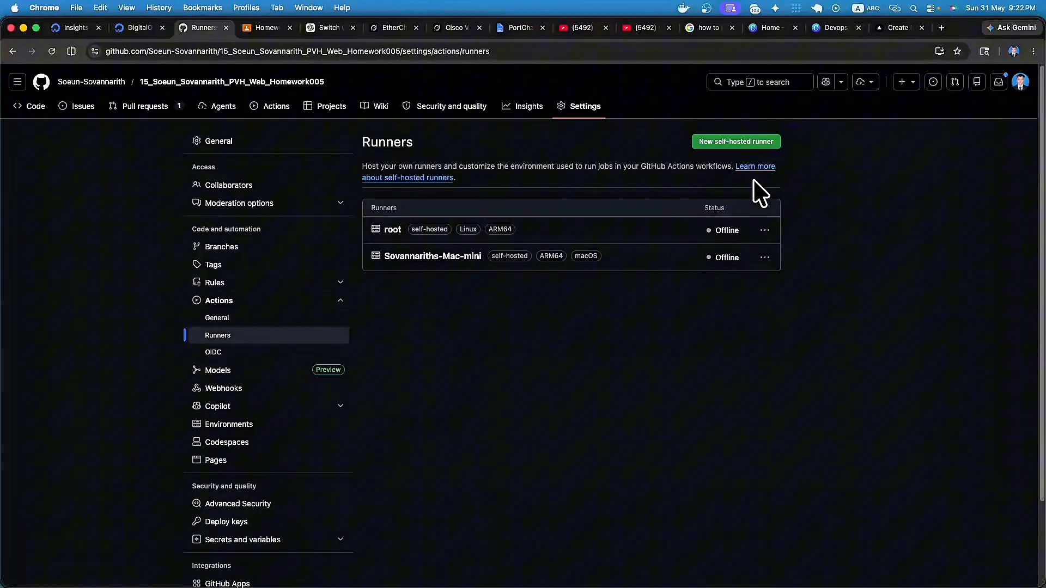
pyautogui.click(717, 143)
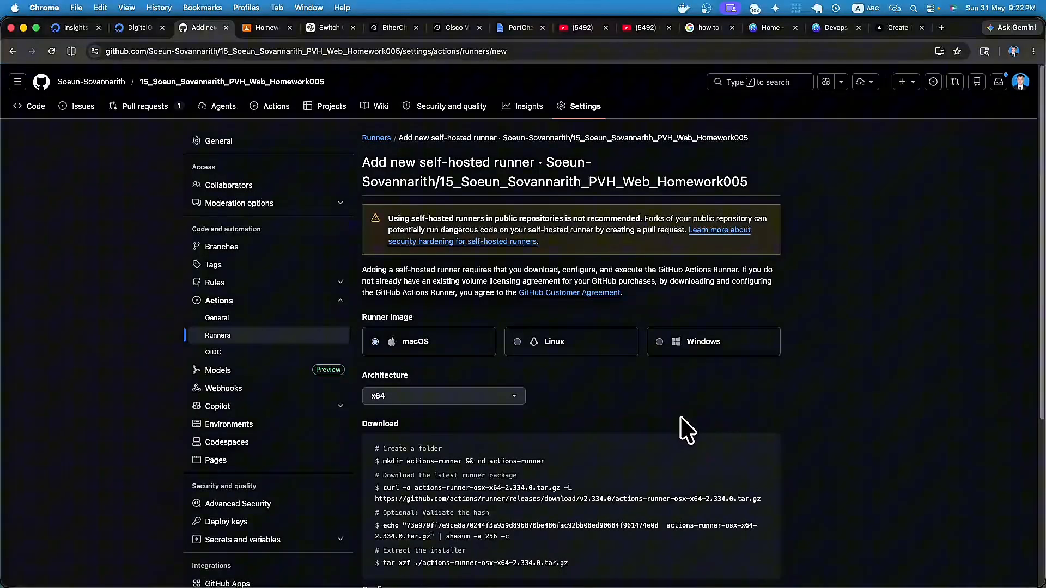
# Set the macOS runner's architecture to ARM64.
pyautogui.scroll(-2, 572, 436)
pyautogui.scroll(1, 616, 395)
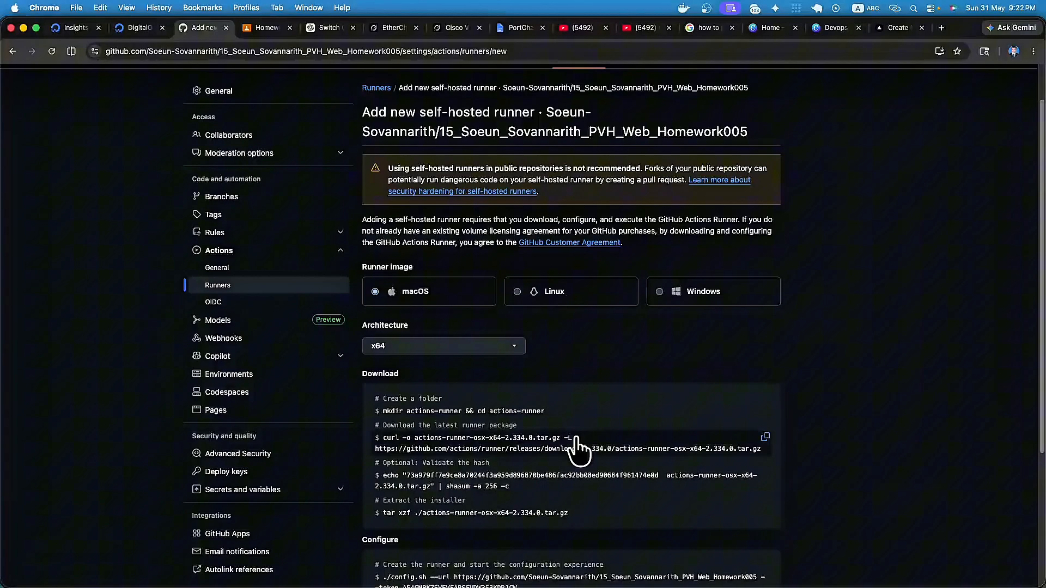
pyautogui.scroll(-1, 579, 445)
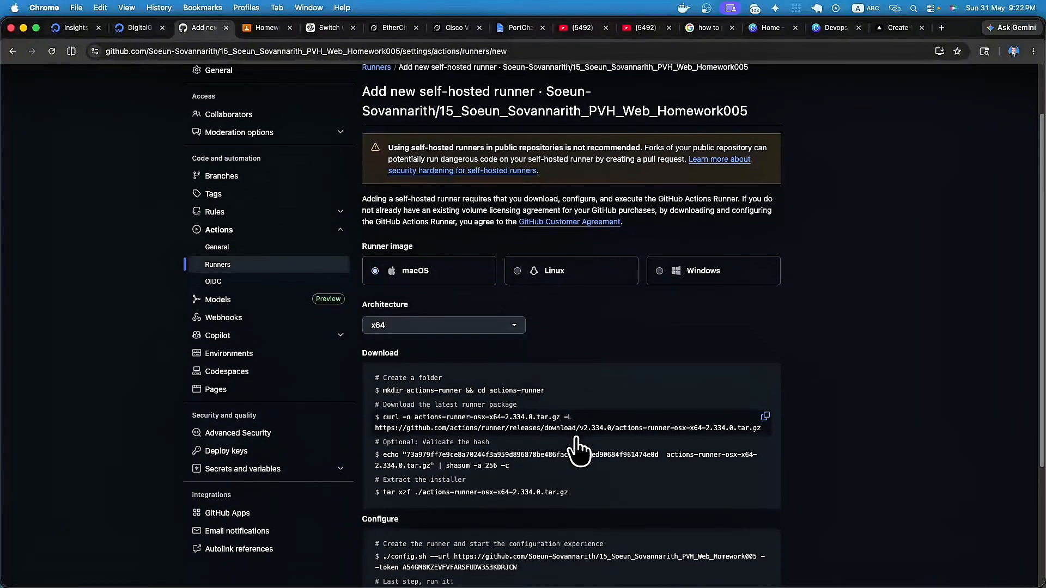
pyautogui.click(521, 326)
pyautogui.click(504, 363)
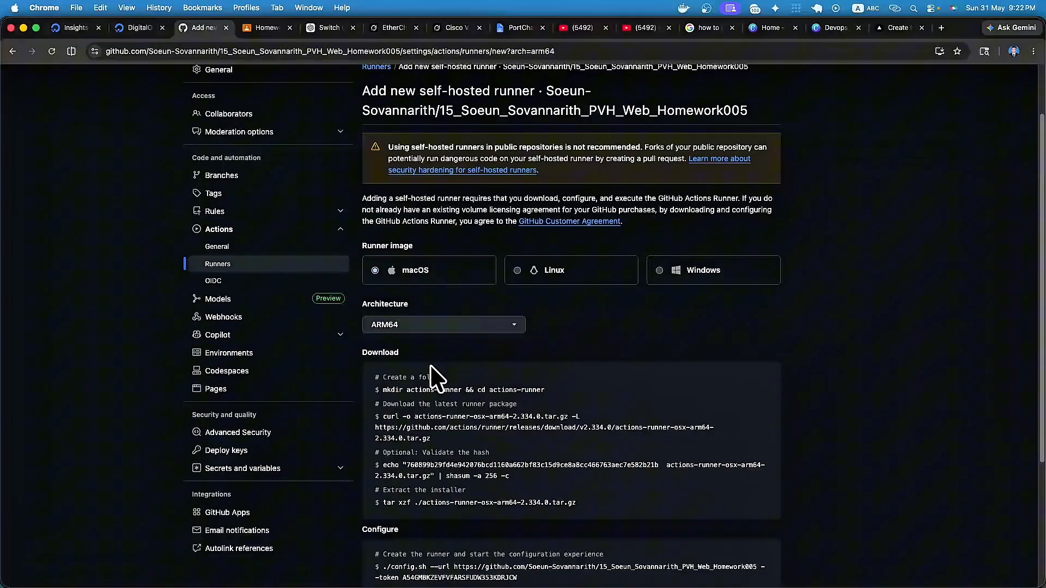
# Review the architecture options and the download, configure and workflow instructions for the macOS ARM64 runner.
pyautogui.scroll(-1, 433, 374)
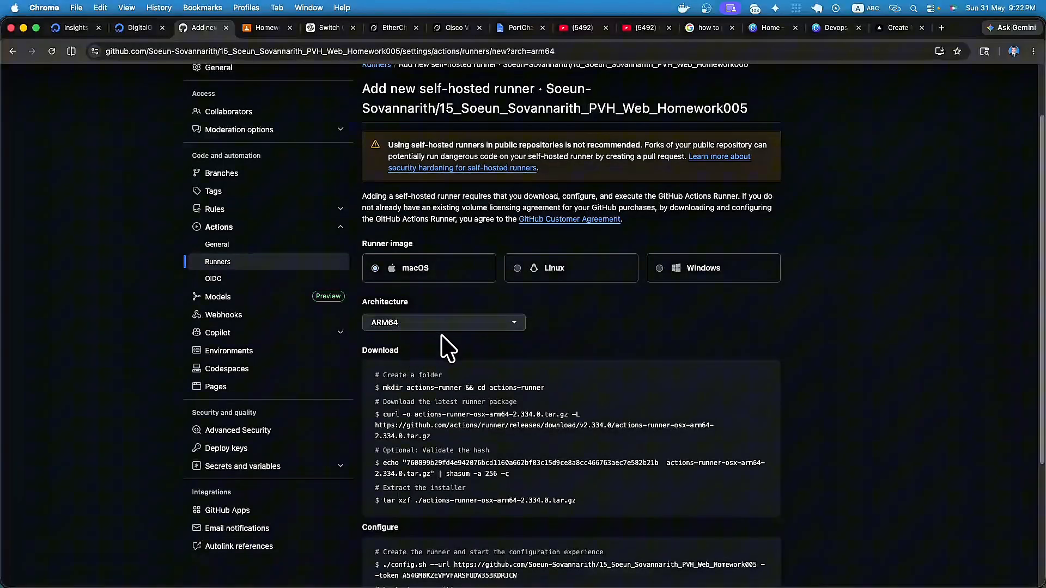
pyautogui.scroll(-2, 553, 345)
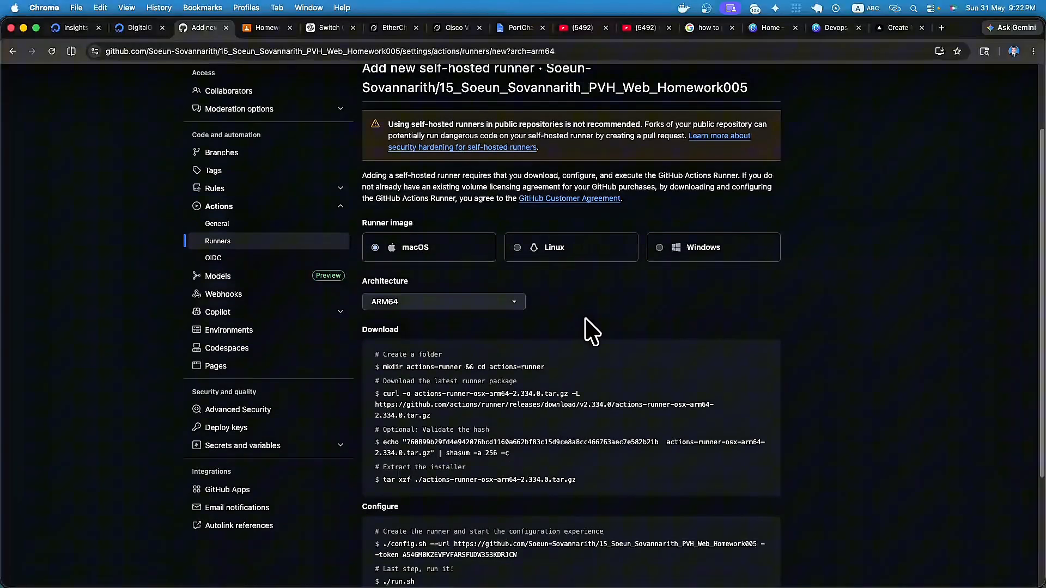
pyautogui.click(505, 307)
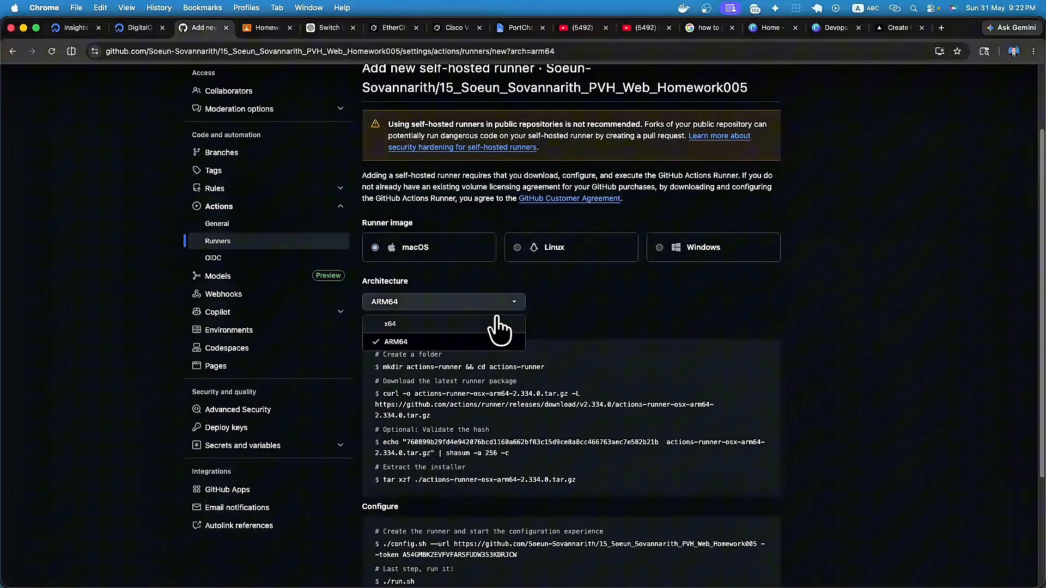
pyautogui.click(628, 324)
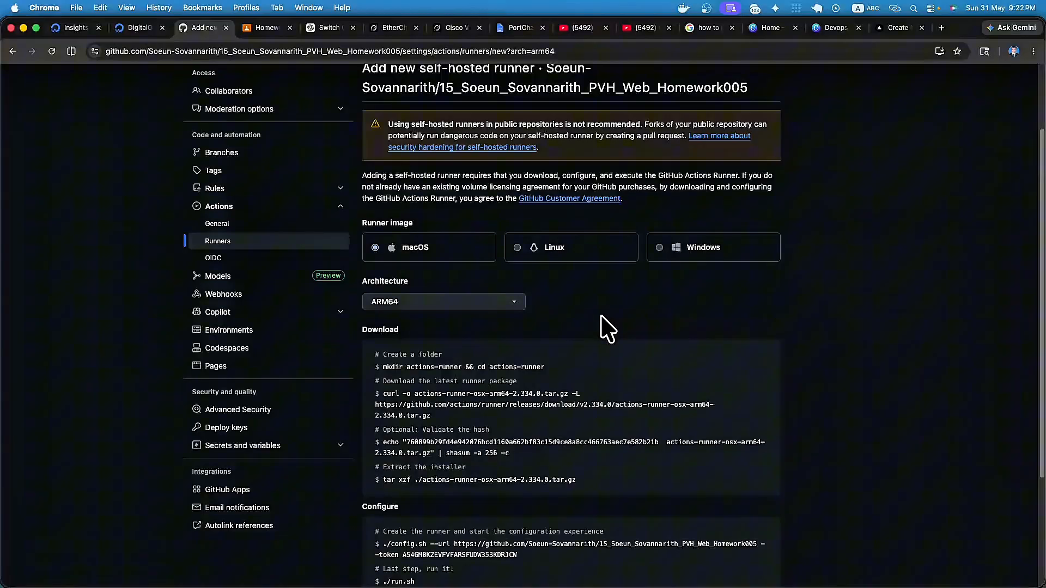
pyautogui.scroll(-1, 594, 321)
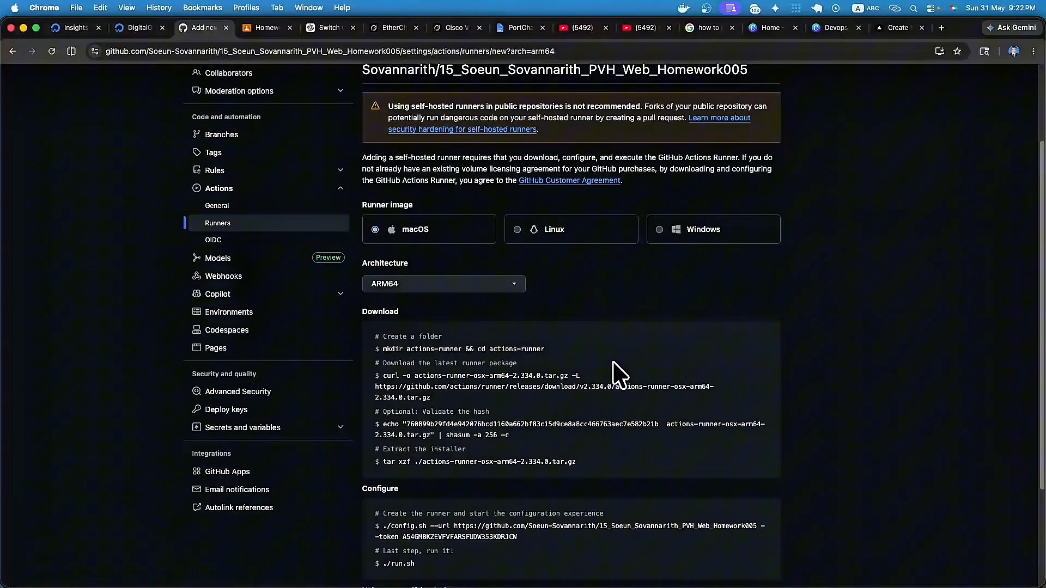
pyautogui.scroll(-5, 490, 354)
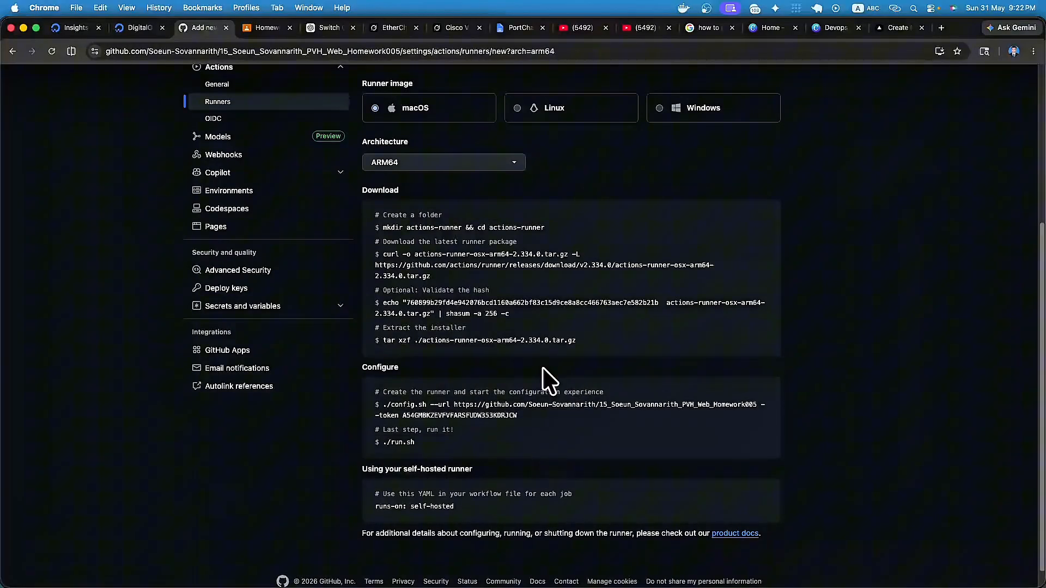
pyautogui.scroll(1, 545, 370)
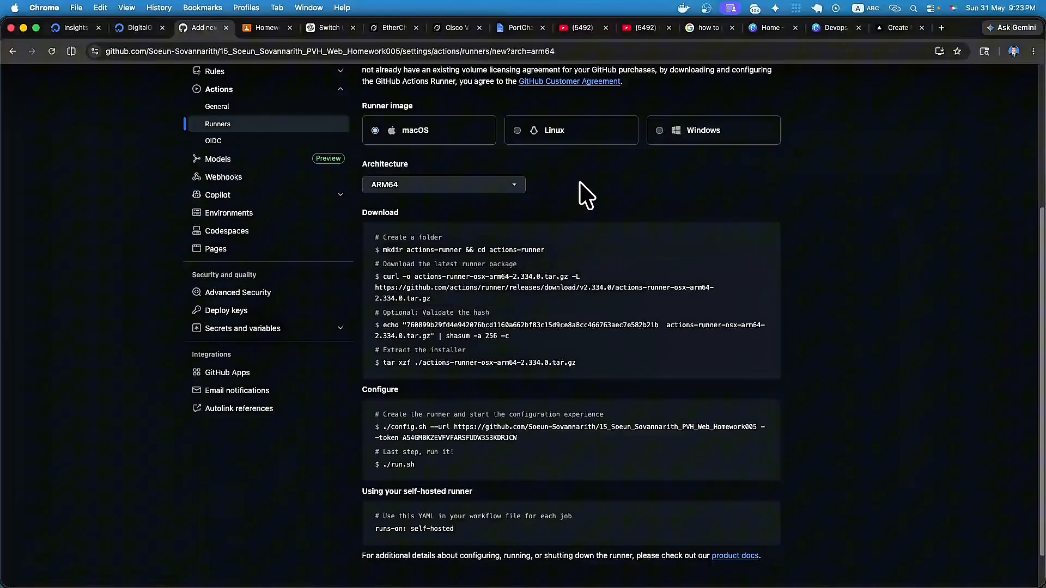
pyautogui.scroll(5, 550, 322)
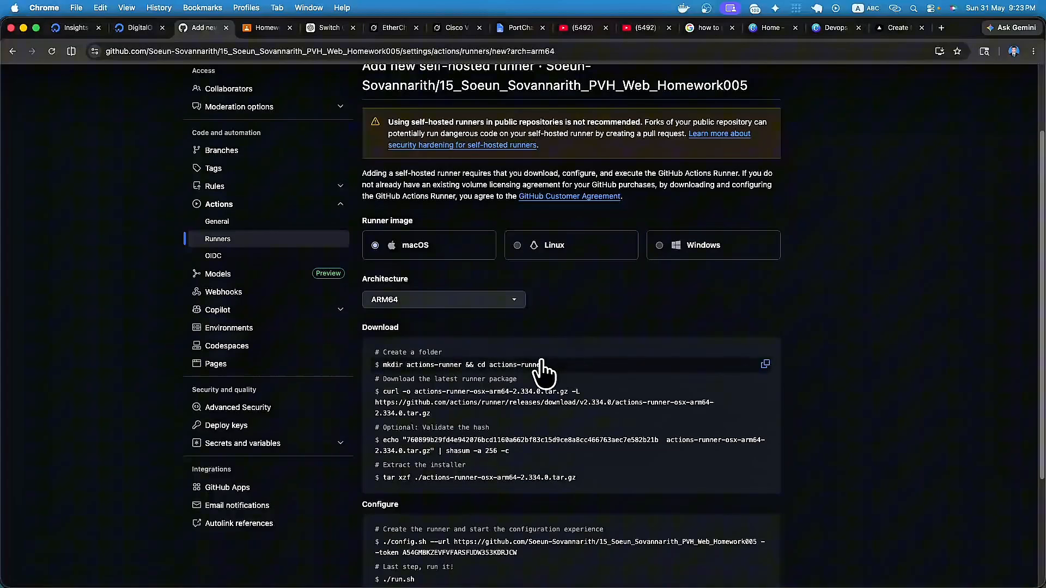
pyautogui.scroll(-1, 468, 408)
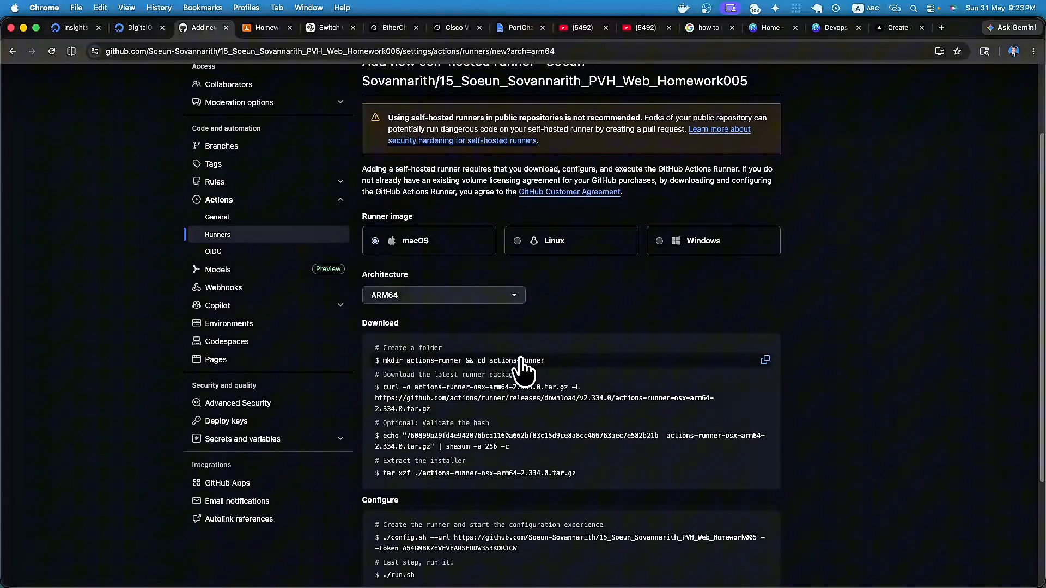
# Copy the folder-creation command, then switch to Finder and move the existing actions-runner folder in Documents/Desktop__ to the Trash.
pyautogui.click(553, 362)
pyautogui.press('super+Tab')
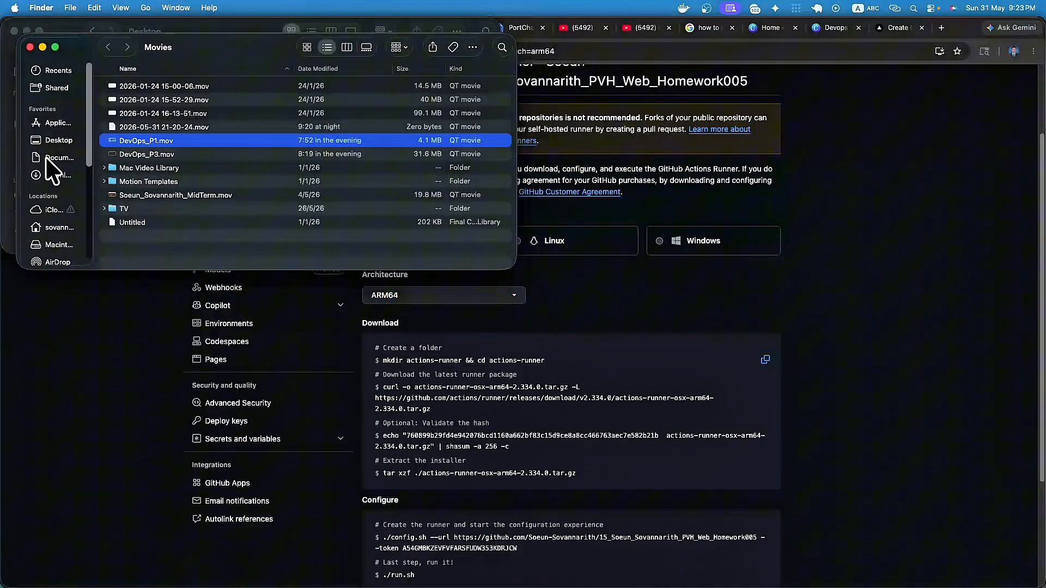
pyautogui.click(61, 140)
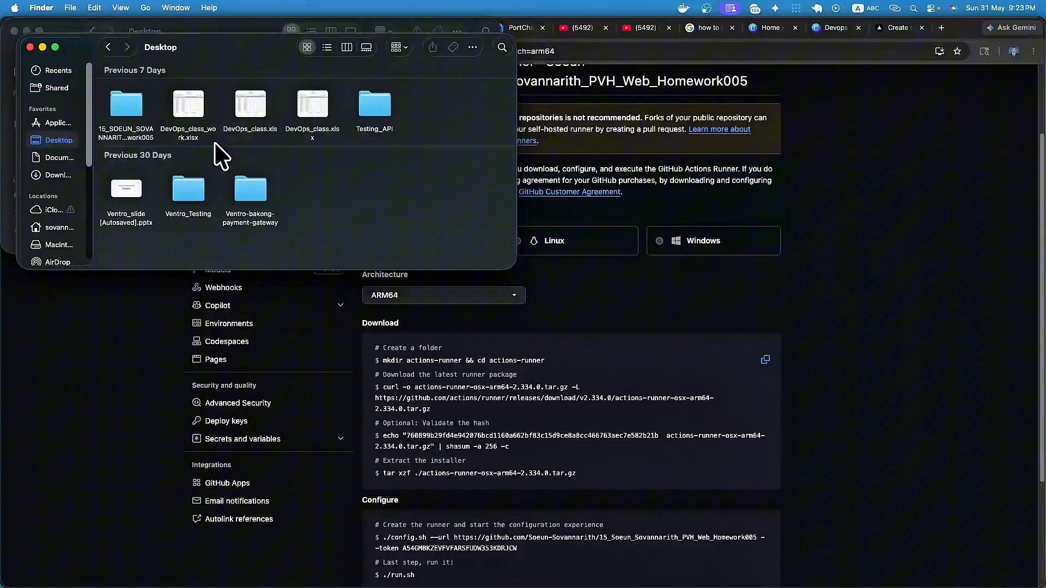
pyautogui.click(65, 159)
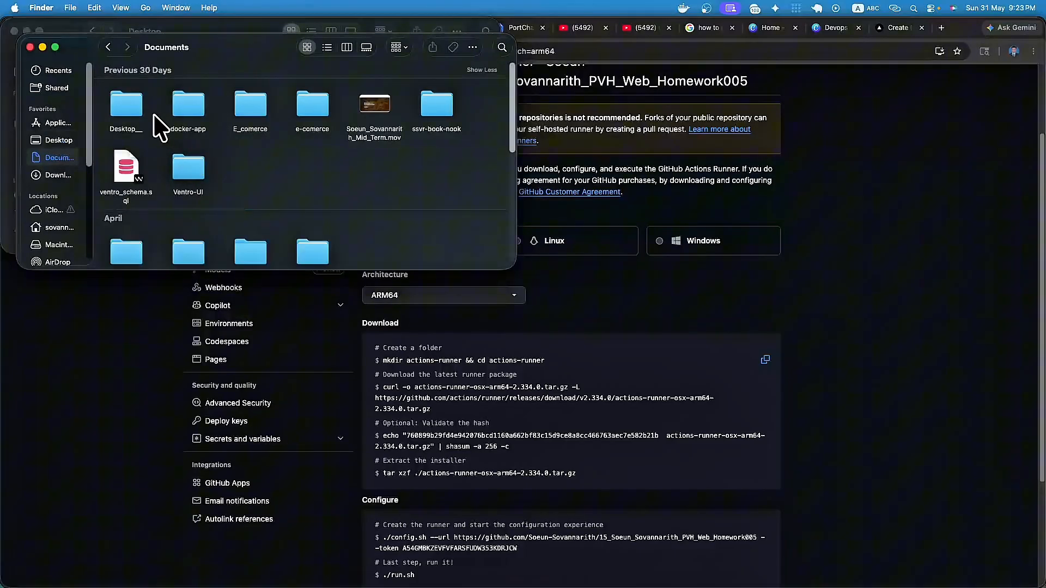
pyautogui.click(127, 100)
pyautogui.doubleClick(129, 100)
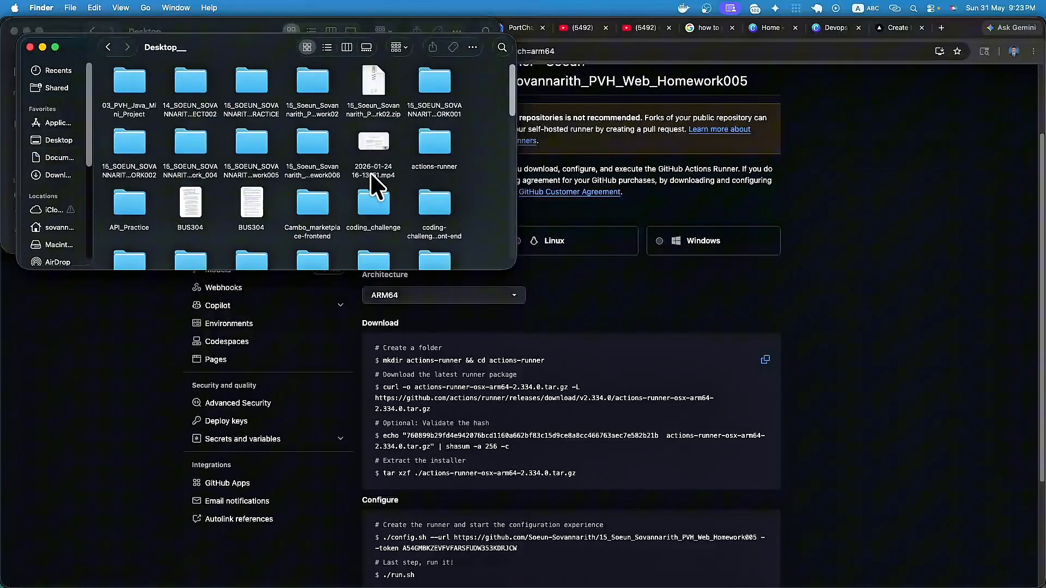
pyautogui.rightClick(436, 147)
pyautogui.click(479, 171)
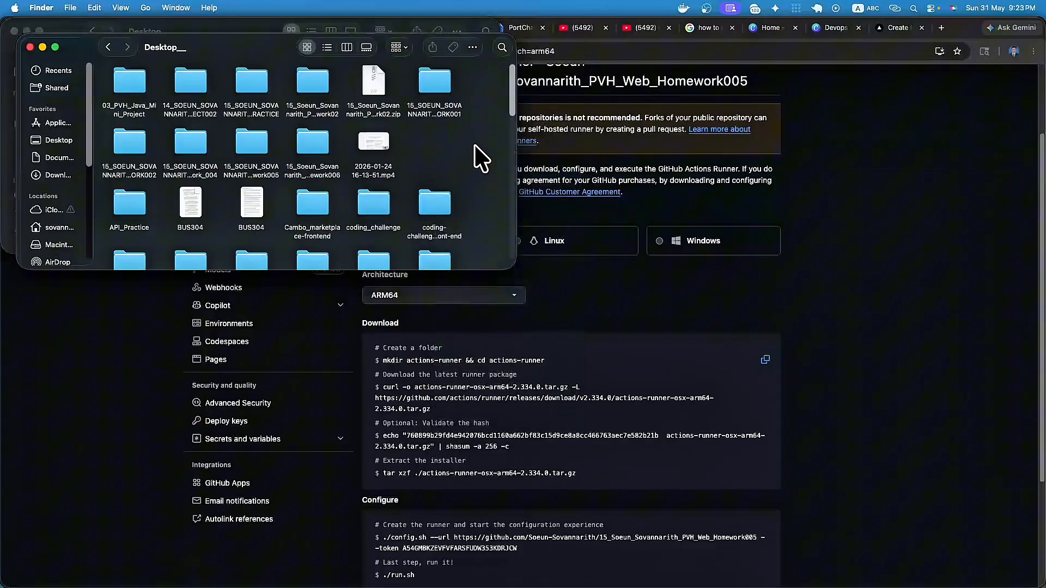
pyautogui.click(623, 310)
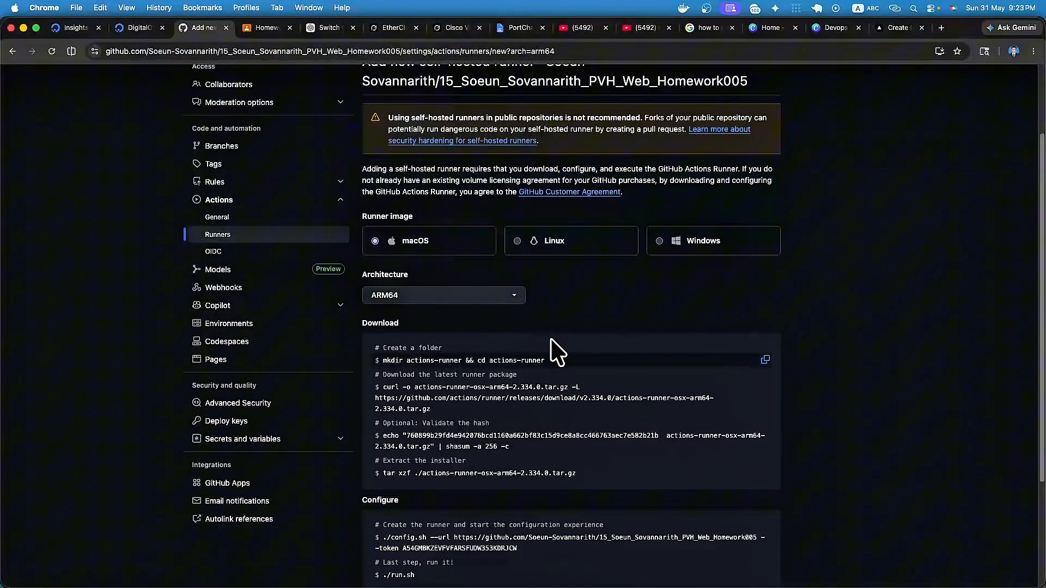
# Switch to Terminal, clear its old output and enlarge the text.
pyautogui.press('super+space')
pyautogui.write('ter')
pyautogui.press('BackSpace')
pyautogui.press('BackSpace')
pyautogui.press('BackSpace')
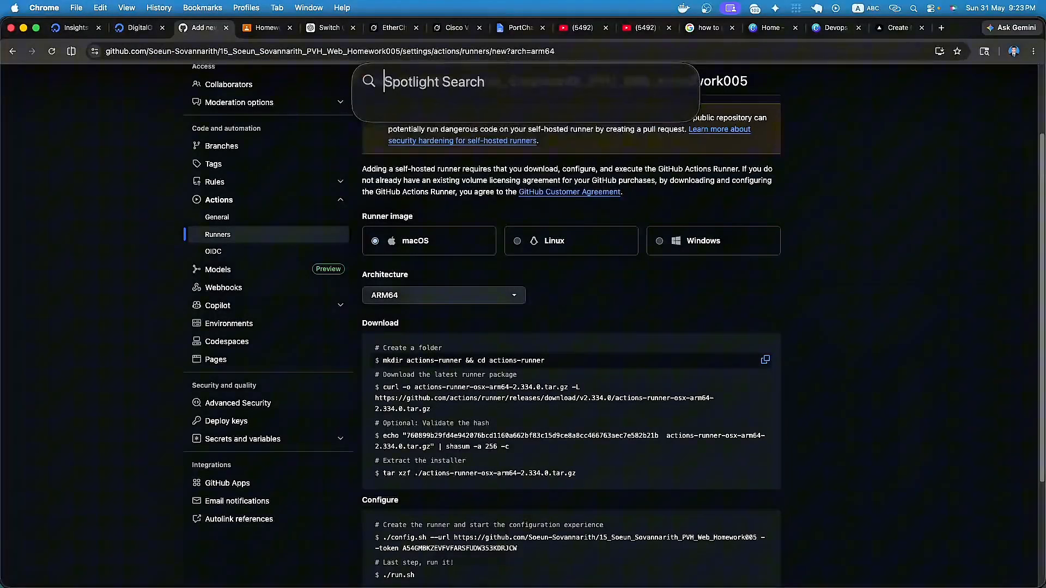
pyautogui.write('terminal')
pyautogui.press('Return')
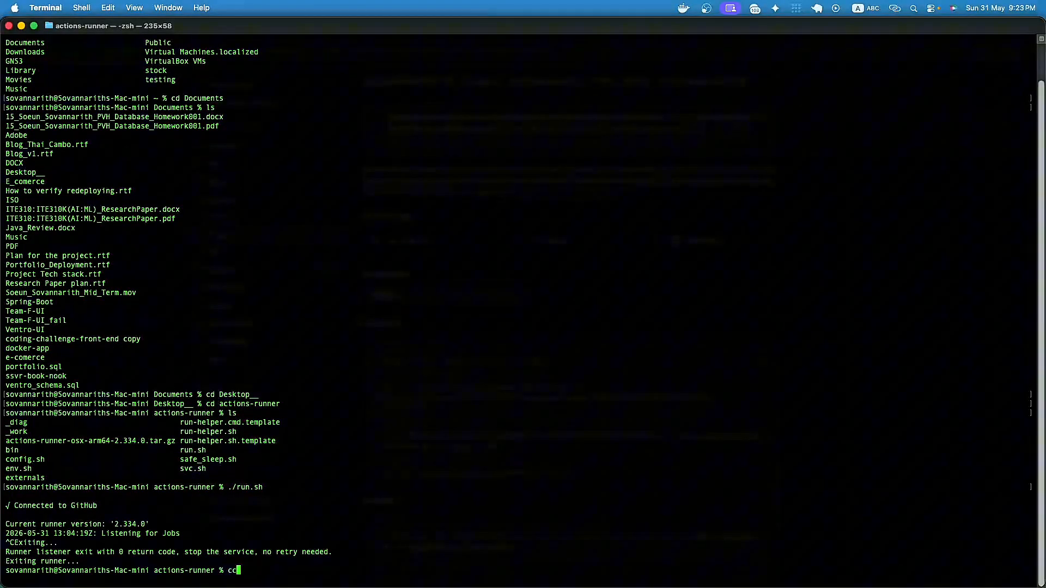
pyautogui.press('super+k')
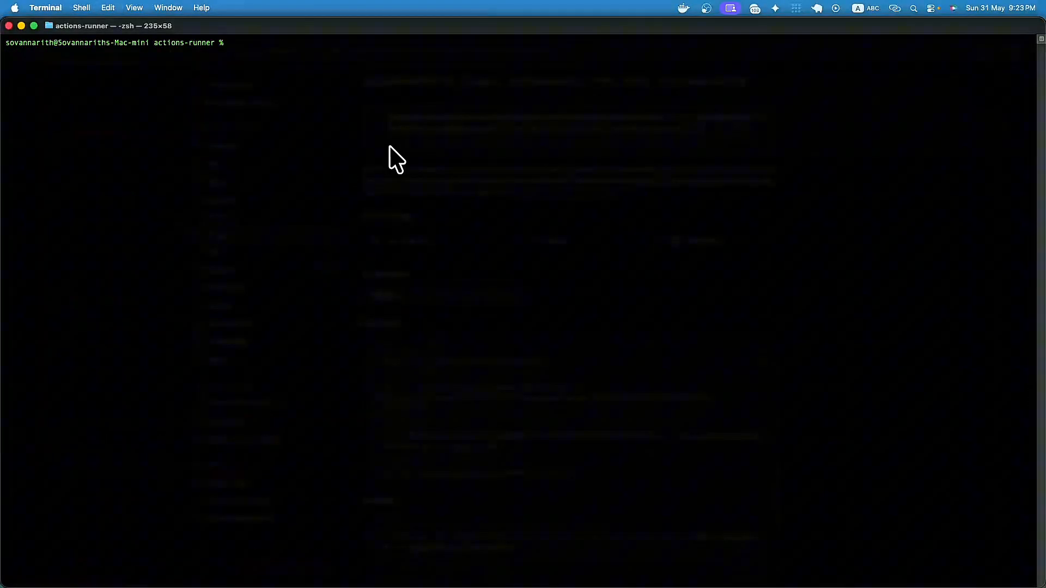
pyautogui.press('super+plus')
pyautogui.press('super+plus')
pyautogui.press('super+plus')
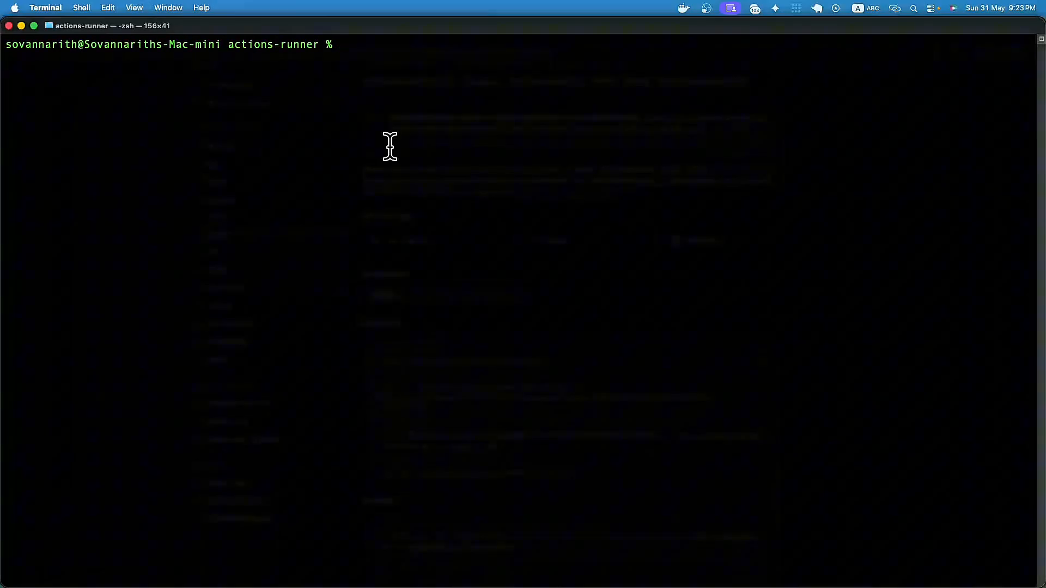
# Leave the trashed actions-runner directory, change to the home directory with cd ~ and clear the terminal.
pyautogui.write('cd ..')
pyautogui.press('Return')
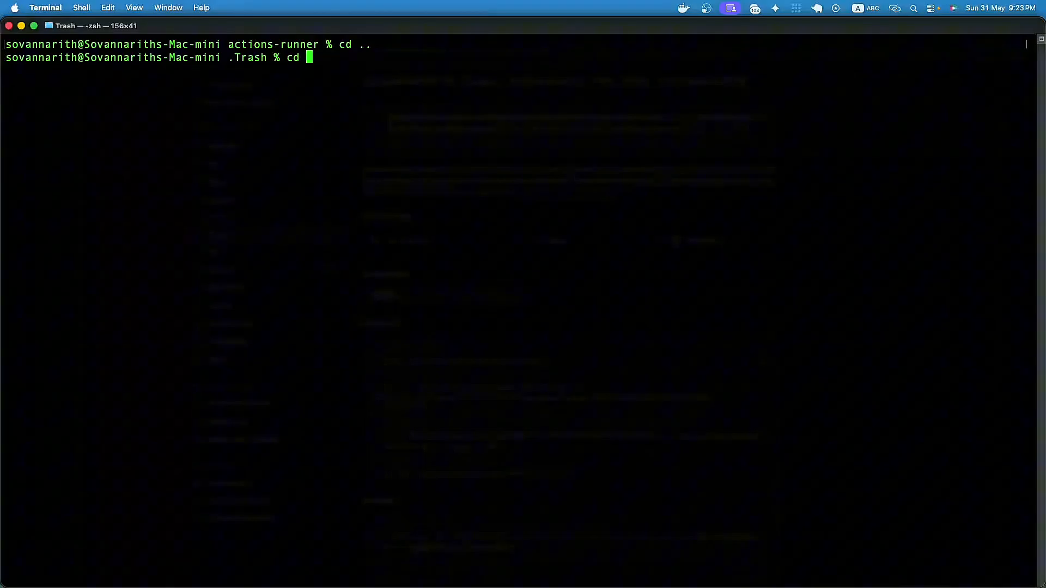
pyautogui.write('cd ~')
pyautogui.press('Return')
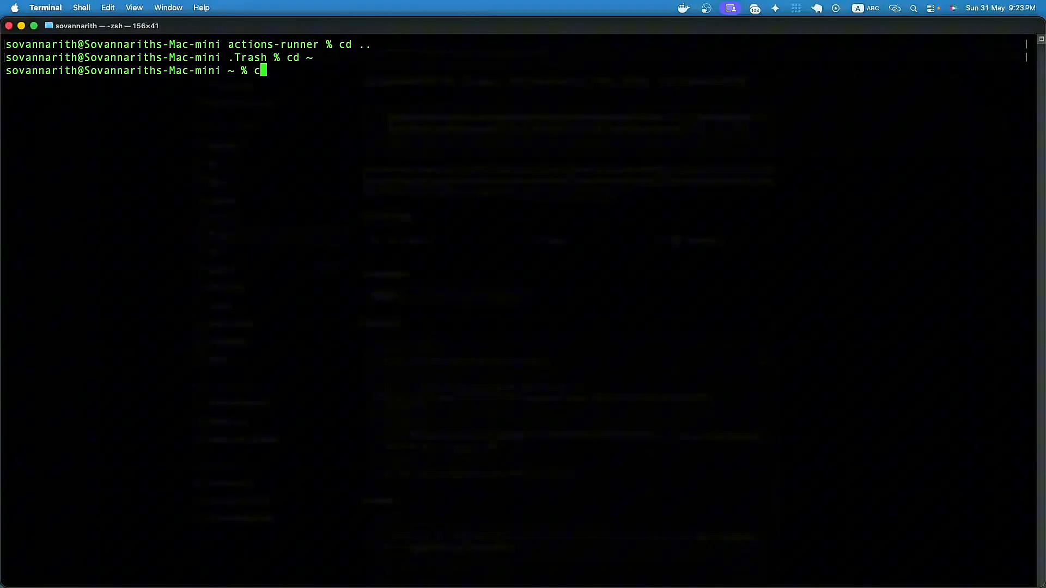
pyautogui.press('BackSpace')
pyautogui.press('super+k')
pyautogui.press('Return')
pyautogui.press('super+plus')
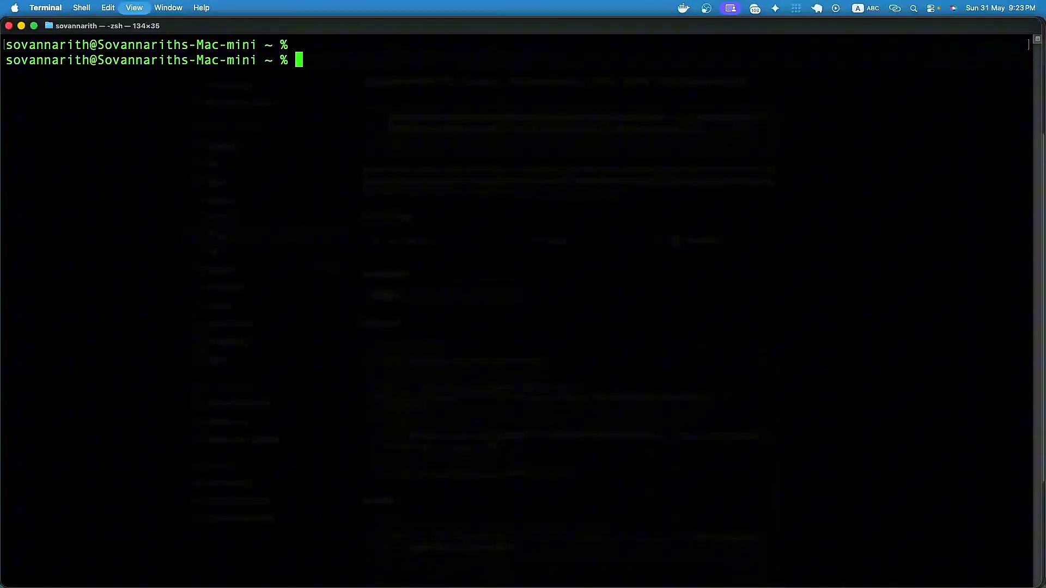
# Change into the Documents directory and from there into its Desktop__ subfolder.
pyautogui.write('cd Dc')
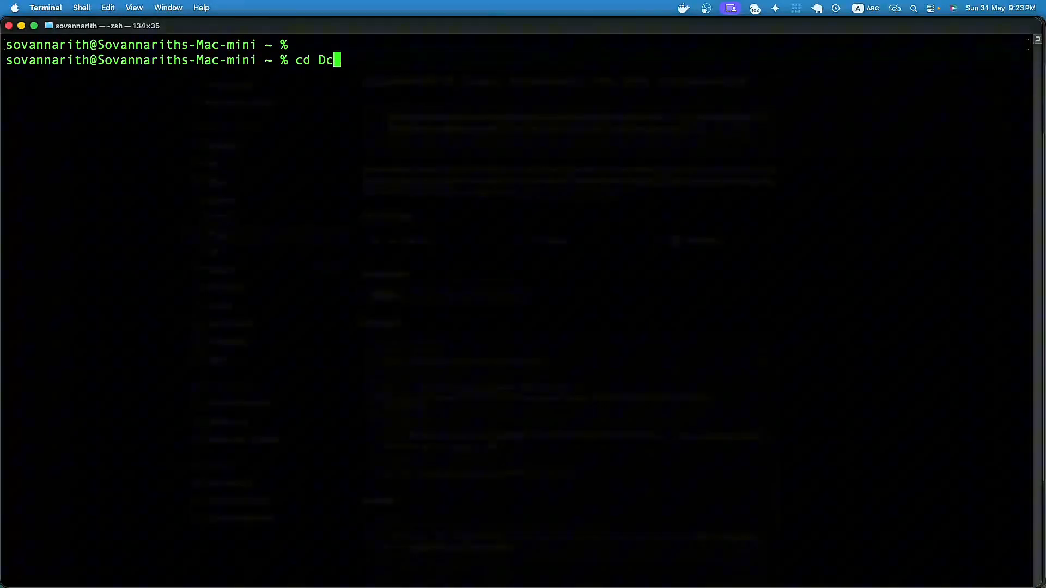
pyautogui.press('Tab')
pyautogui.press('Return')
pyautogui.write('cd D')
pyautogui.press('Tab')
pyautogui.press('Return')
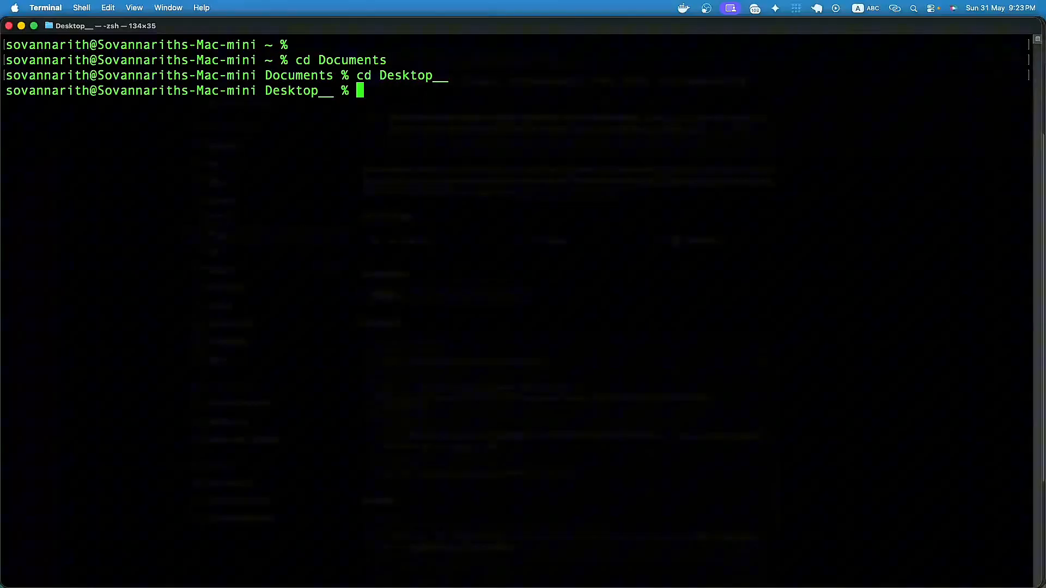
# List the contents of Desktop__ and examine the listing, including the Web_Homework005 project folder.
pyautogui.write('ls')
pyautogui.press('Return')
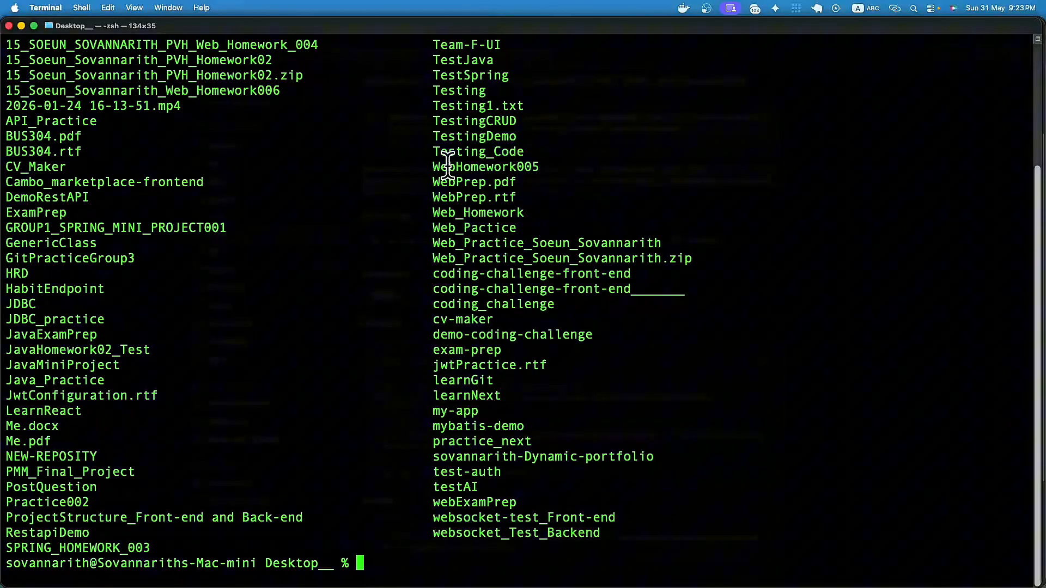
pyautogui.scroll(5, 369, 312)
pyautogui.scroll(-5, 376, 325)
pyautogui.scroll(5, 370, 340)
pyautogui.scroll(-5, 318, 325)
pyautogui.scroll(5, 311, 321)
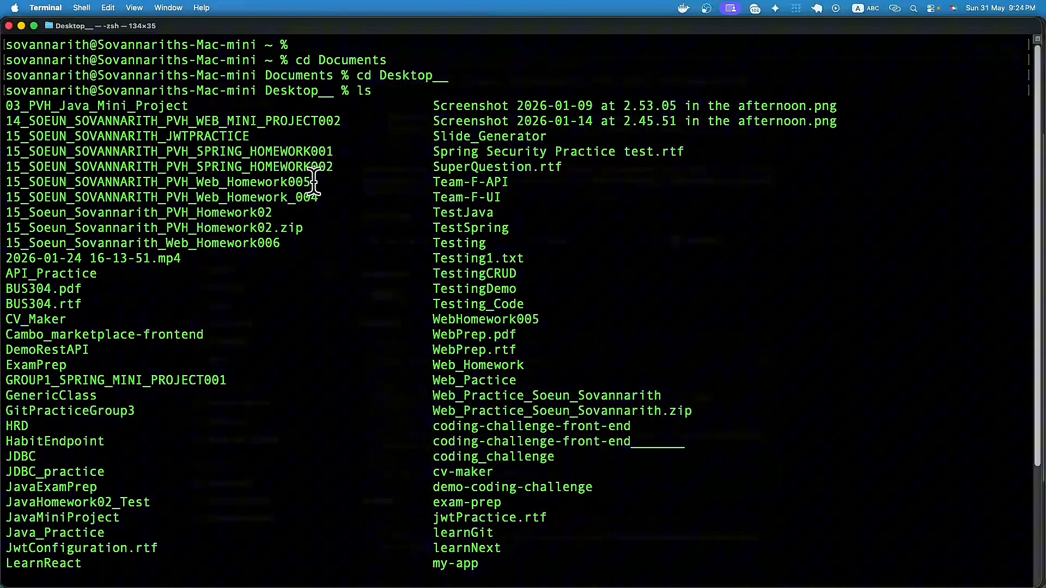
pyautogui.moveTo(315, 182); pyautogui.dragTo(4, 180)
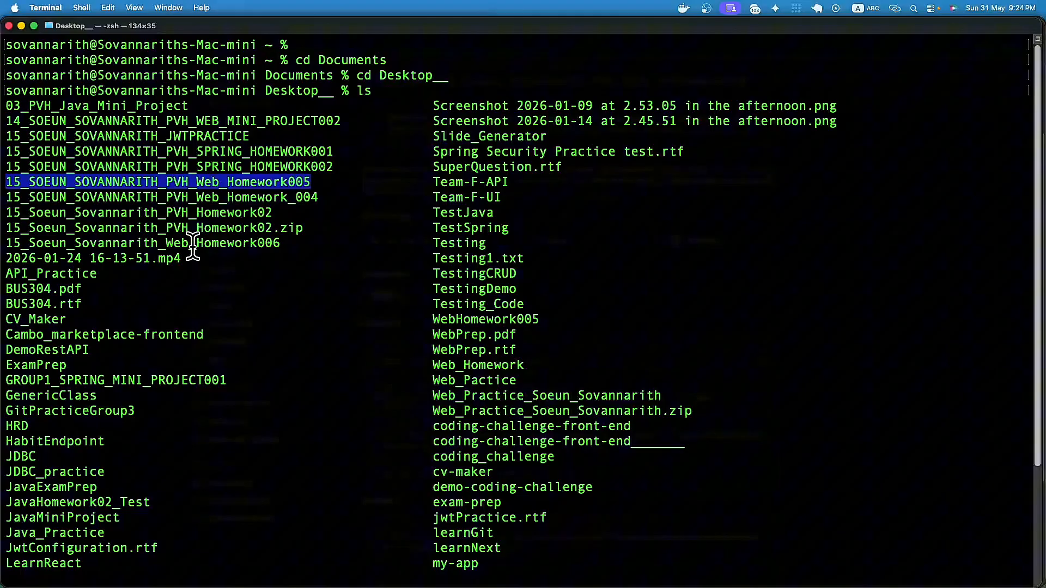
pyautogui.click(253, 373)
pyautogui.scroll(-5, 350, 365)
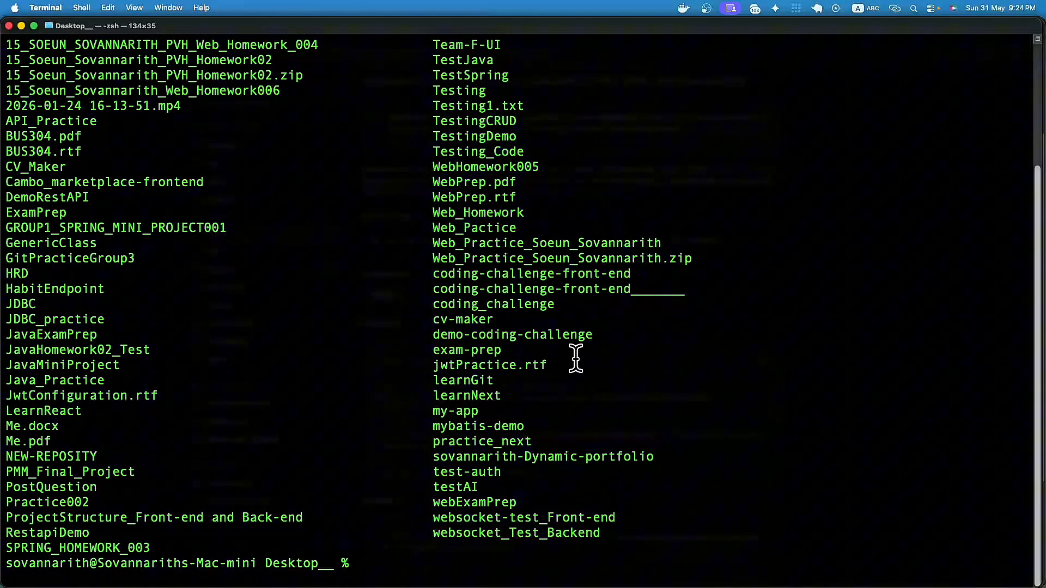
# Clear the terminal and run "mkdir actions-runner && cd actions-runner" to create and enter the runner folder.
pyautogui.press('super+k')
pyautogui.write('mkdir actions-runner && cd actions-runner')
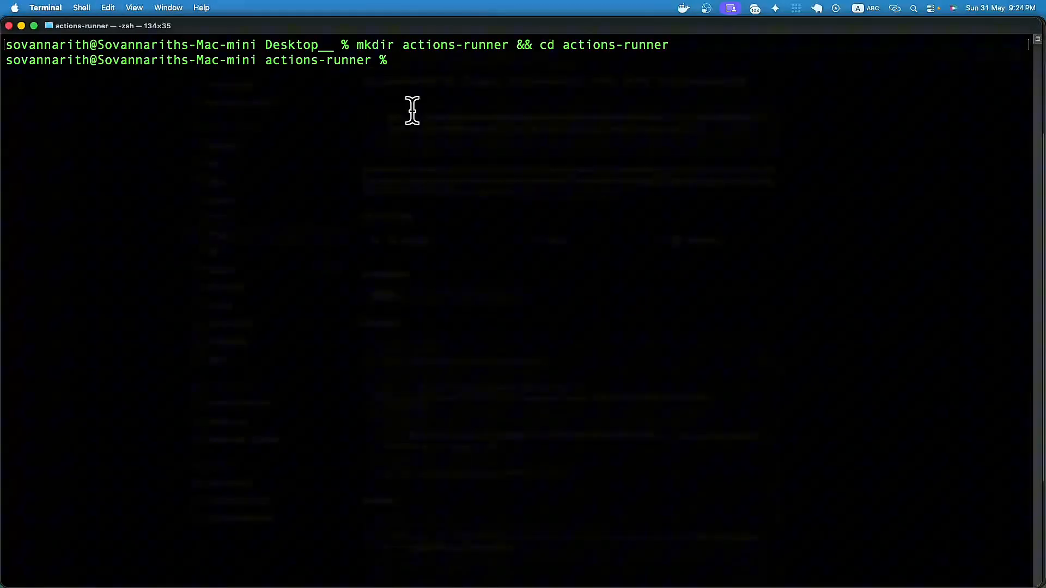
# Copy the curl command from GitHub's runner page and run it in Terminal to download actions-runner-osx-arm64-2.334.0.tar.gz.
pyautogui.press('super+Tab')
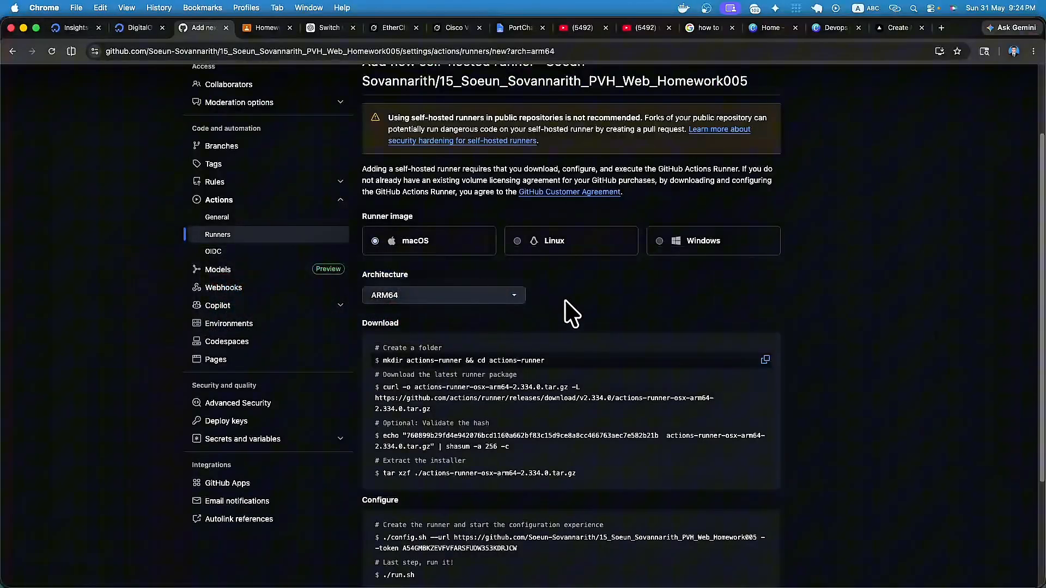
pyautogui.click(765, 386)
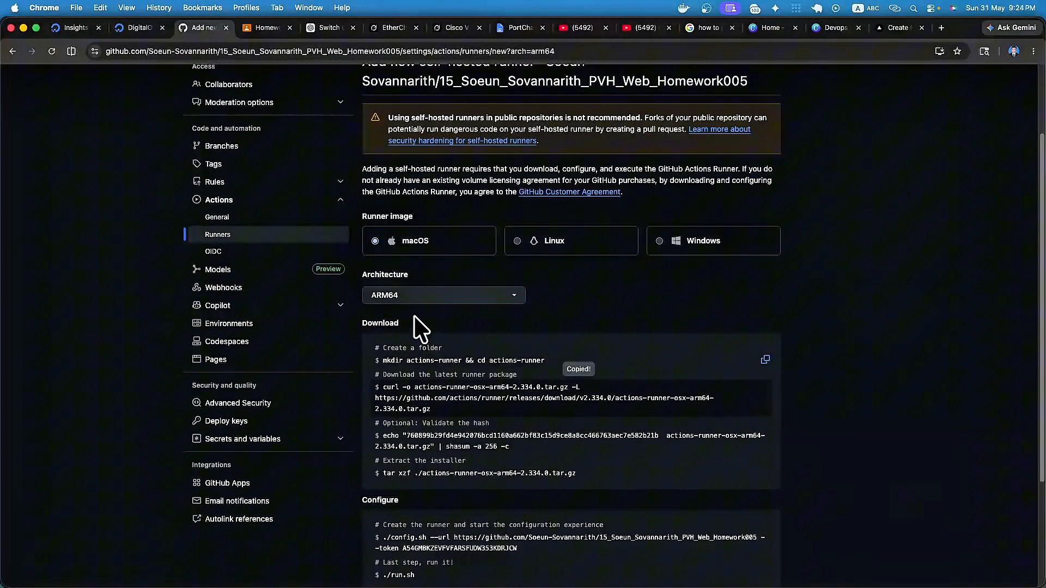
pyautogui.press('super+Tab')
pyautogui.press('super+v')
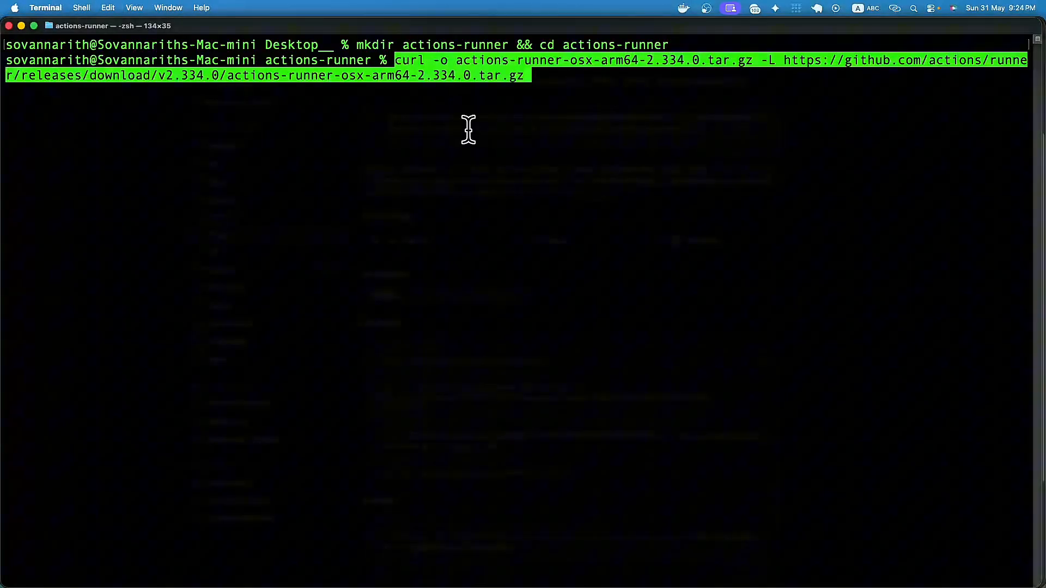
pyautogui.press('Return')
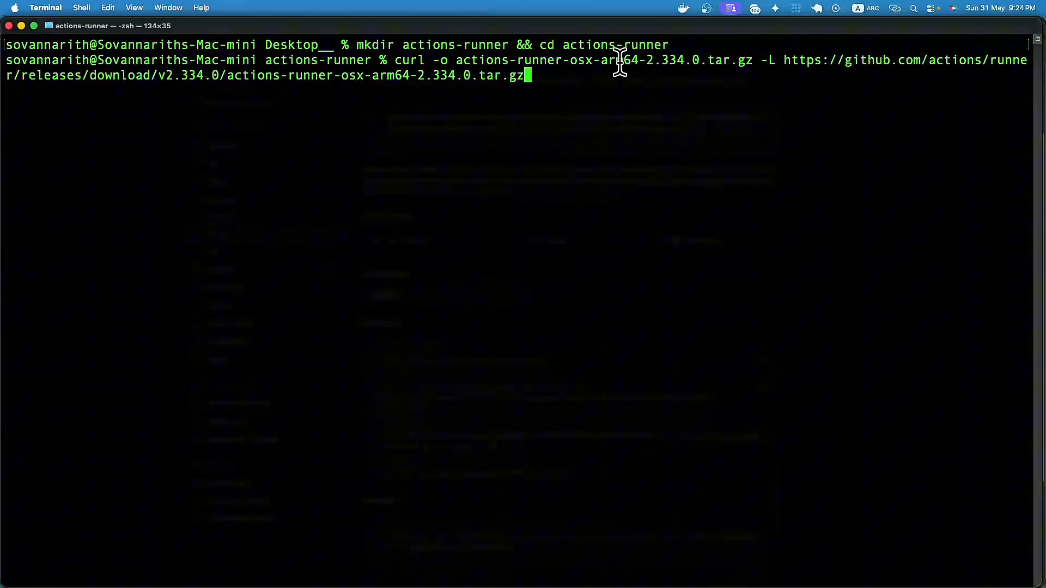
pyautogui.moveTo(601, 60); pyautogui.dragTo(628, 60)
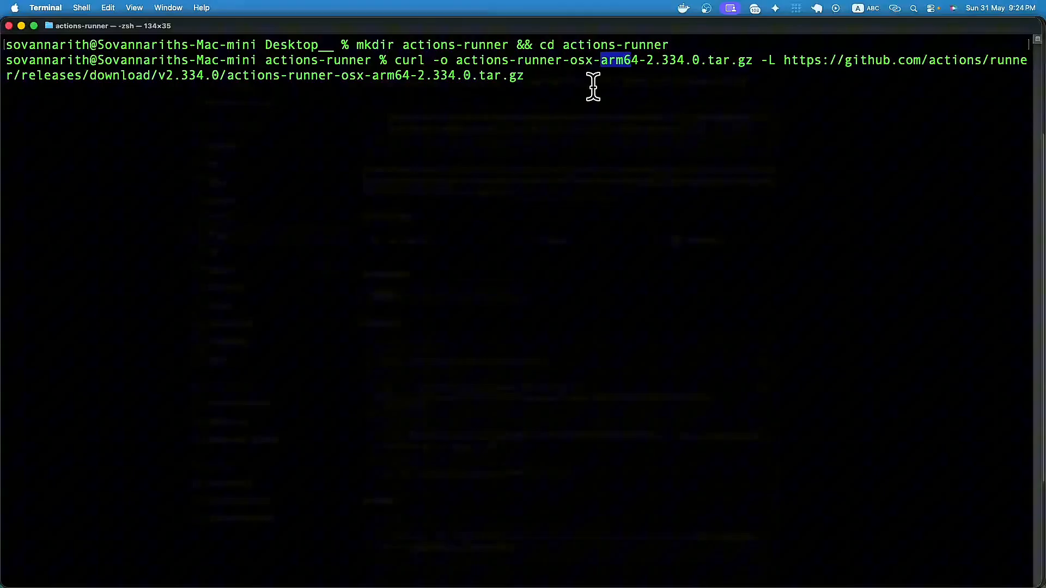
pyautogui.click(588, 79)
pyautogui.moveTo(426, 60); pyautogui.dragTo(410, 59)
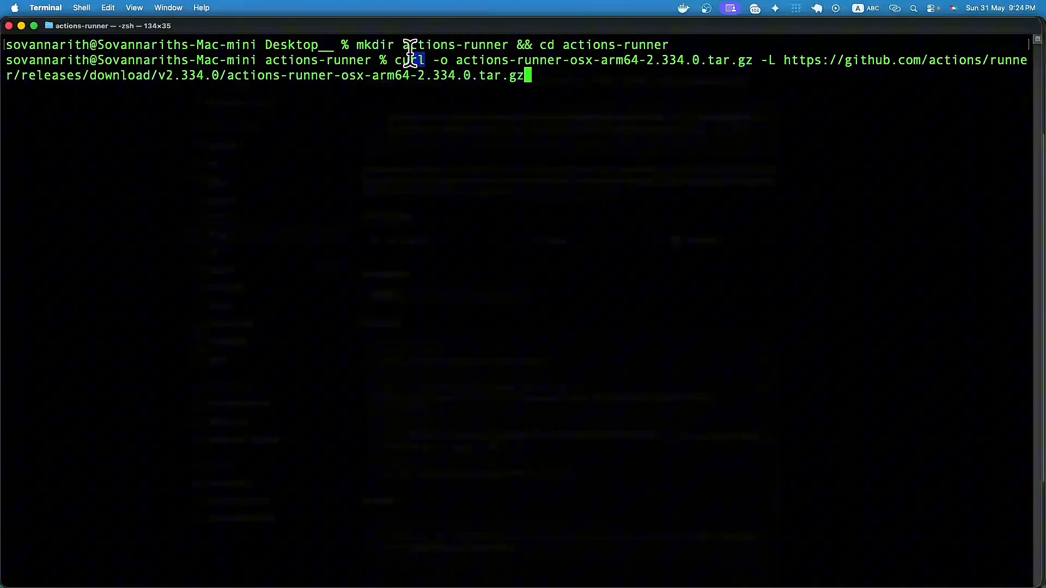
pyautogui.click(461, 86)
pyautogui.press('Return')
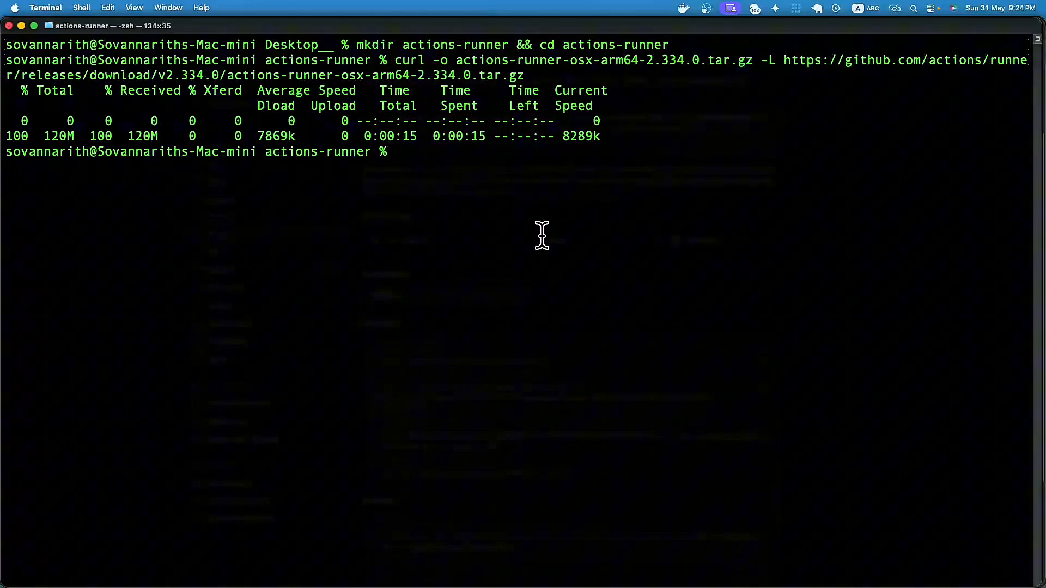
# Copy GitHub's hash validation command and run it in Terminal to check the downloaded runner package with shasum -a 256.
pyautogui.press('super+Tab')
pyautogui.click(223, 294)
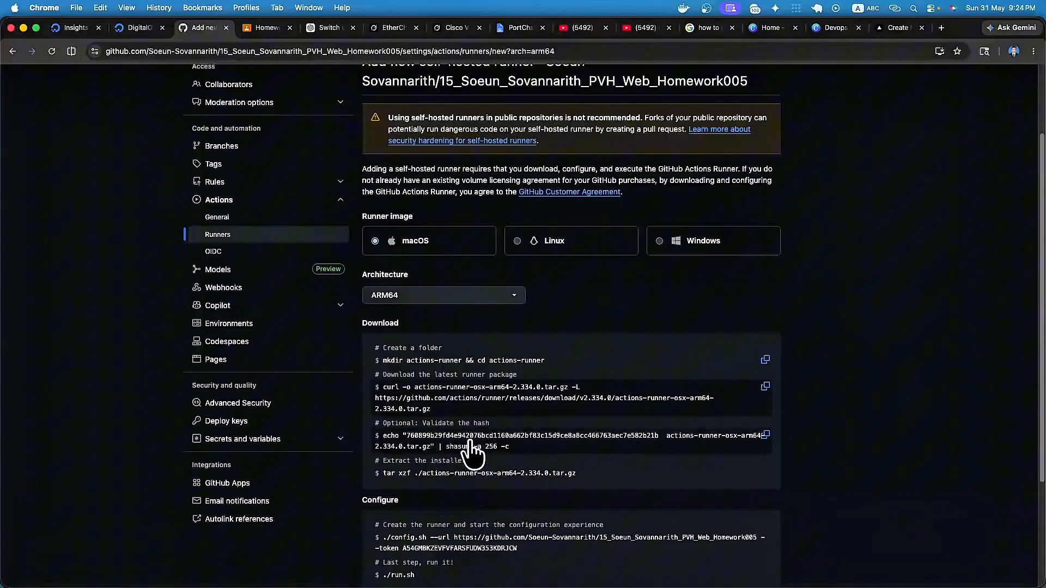
pyautogui.click(562, 442)
pyautogui.press('super+Tab')
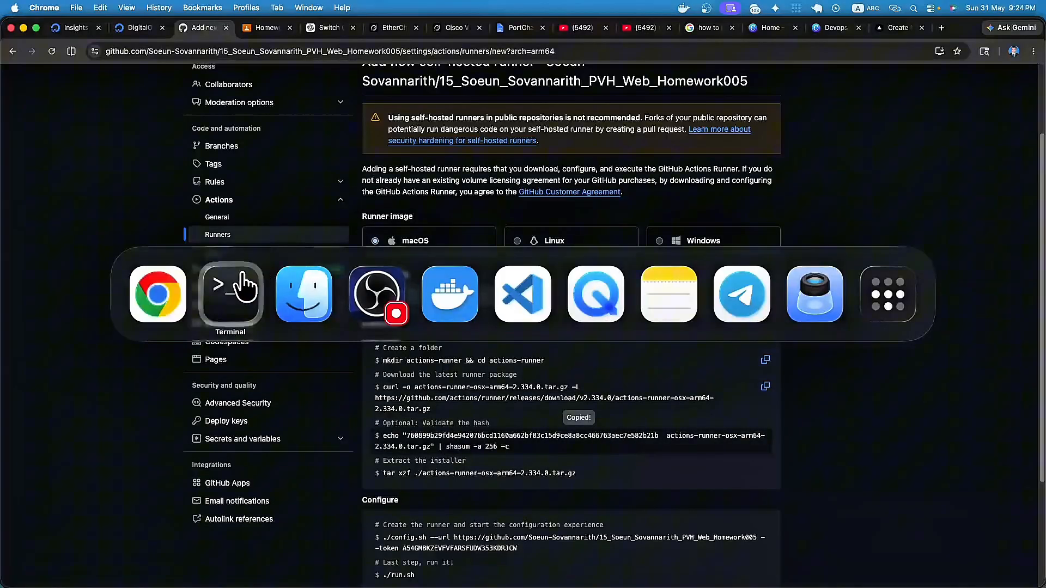
pyautogui.press('super+v')
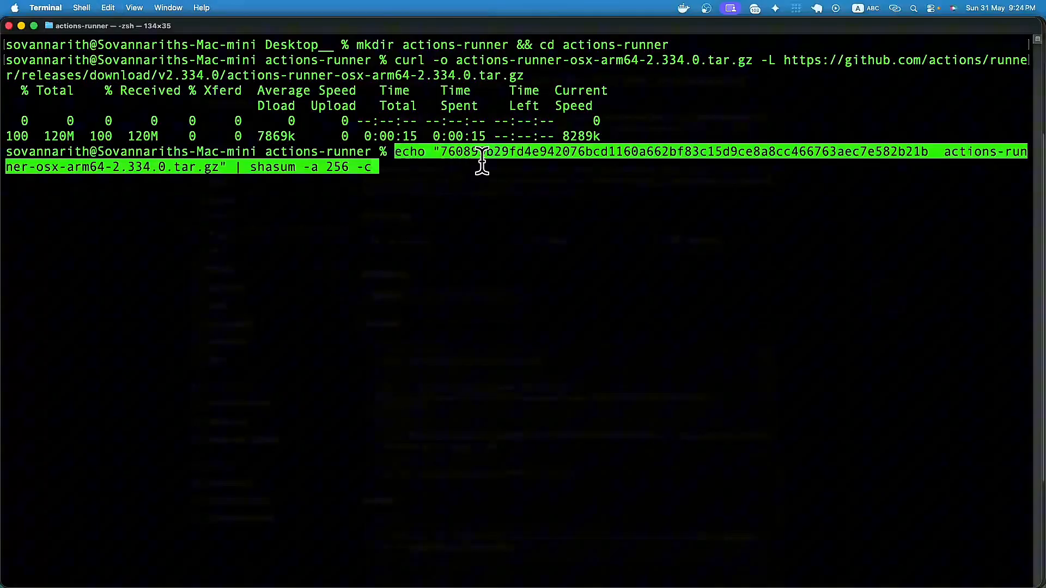
pyautogui.press('Return')
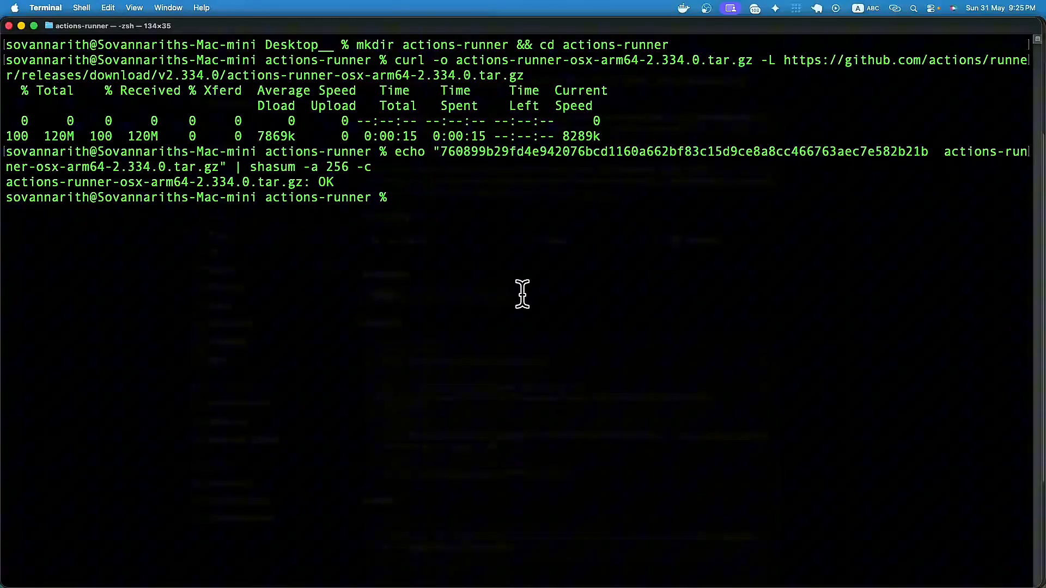
# Copy GitHub's extraction command and run it in Terminal to unpack actions-runner-osx-arm64-2.334.0.tar.gz with tar xzf.
pyautogui.press('super+Tab')
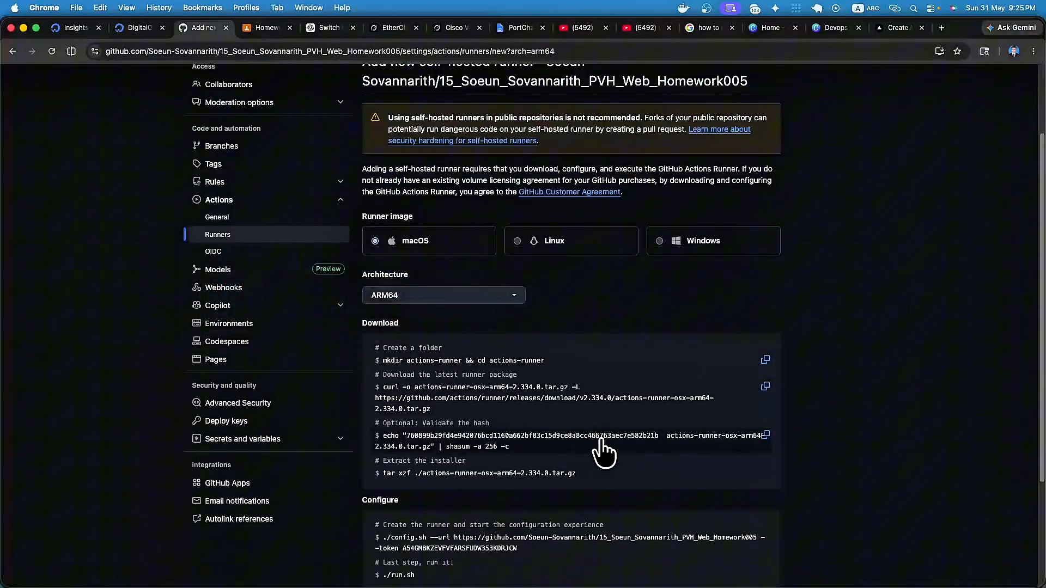
pyautogui.click(588, 472)
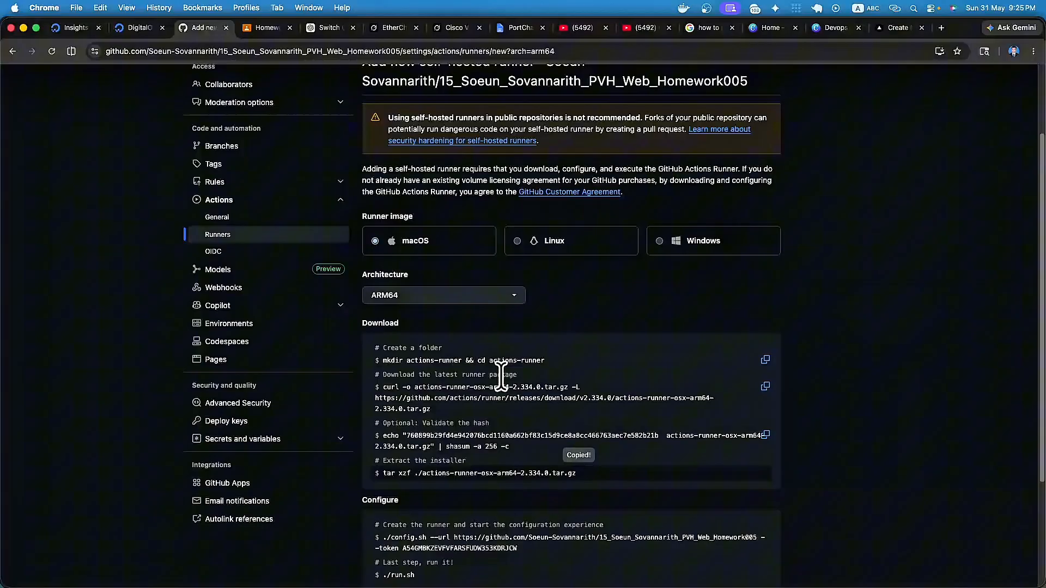
pyautogui.press('super+Tab')
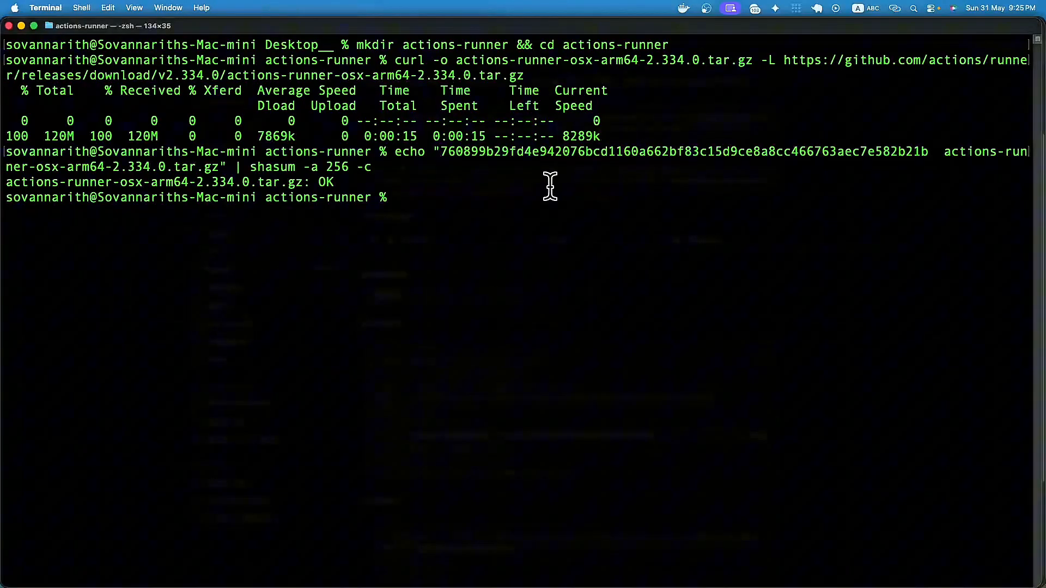
pyautogui.press('super+v')
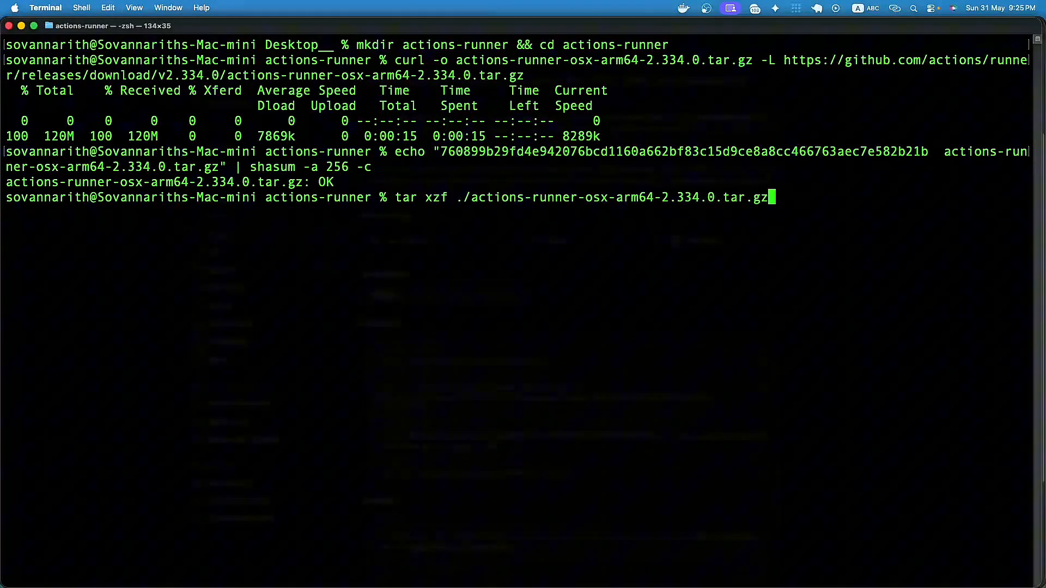
pyautogui.press('Return')
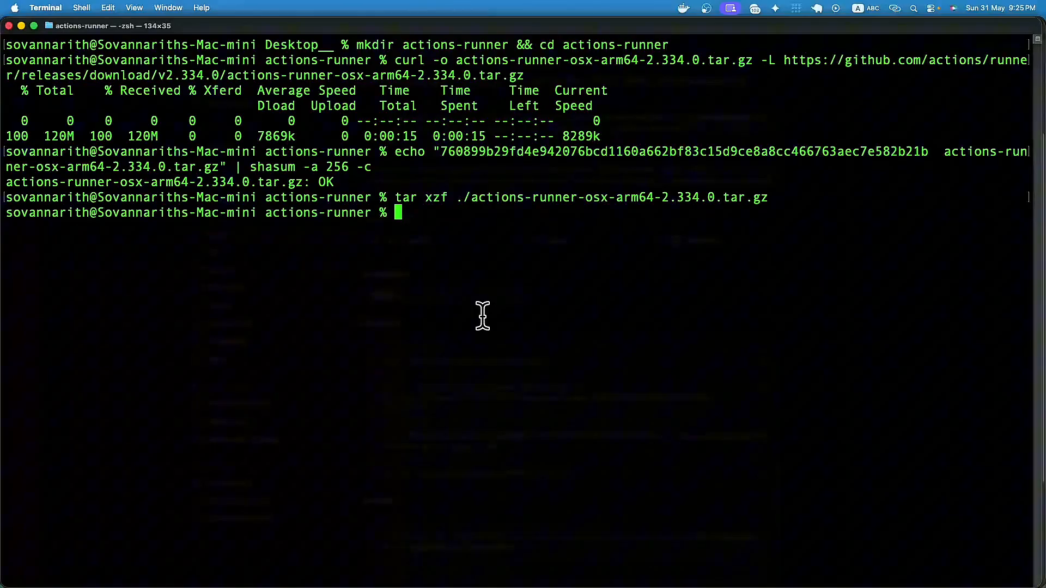
# Copy GitHub's ./config.sh command with the repository URL and registration token, run it in Terminal, and try DevOps_Final as the runner group.
pyautogui.press('super+Tab')
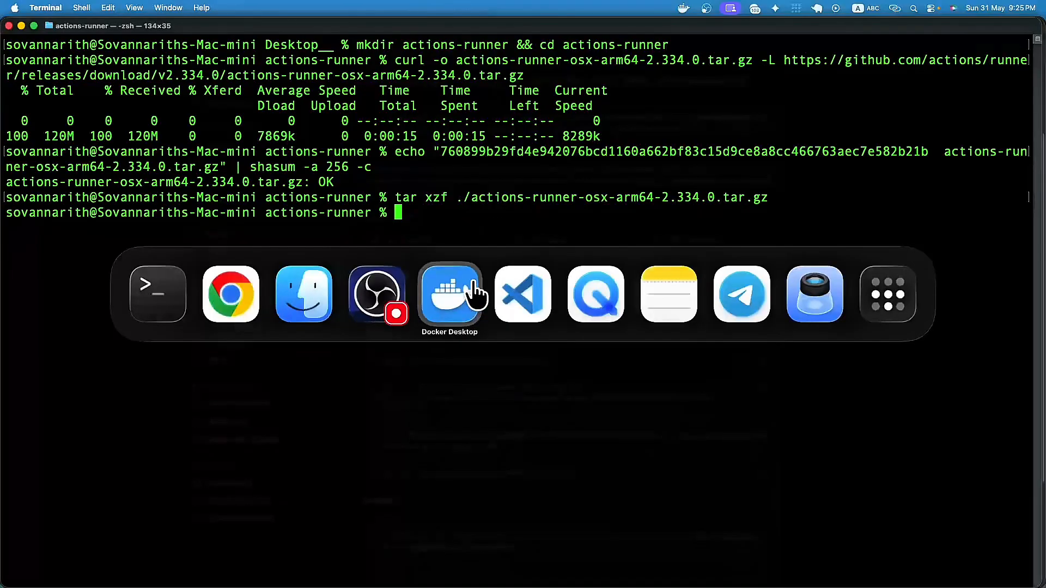
pyautogui.click(227, 273)
pyautogui.scroll(-5, 534, 398)
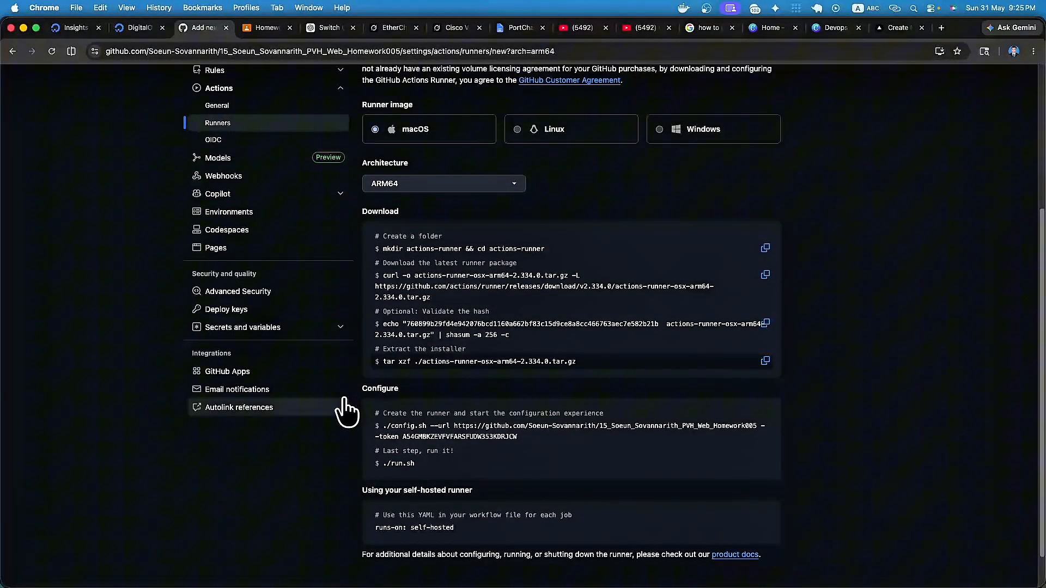
pyautogui.click(542, 439)
pyautogui.press('super+Tab')
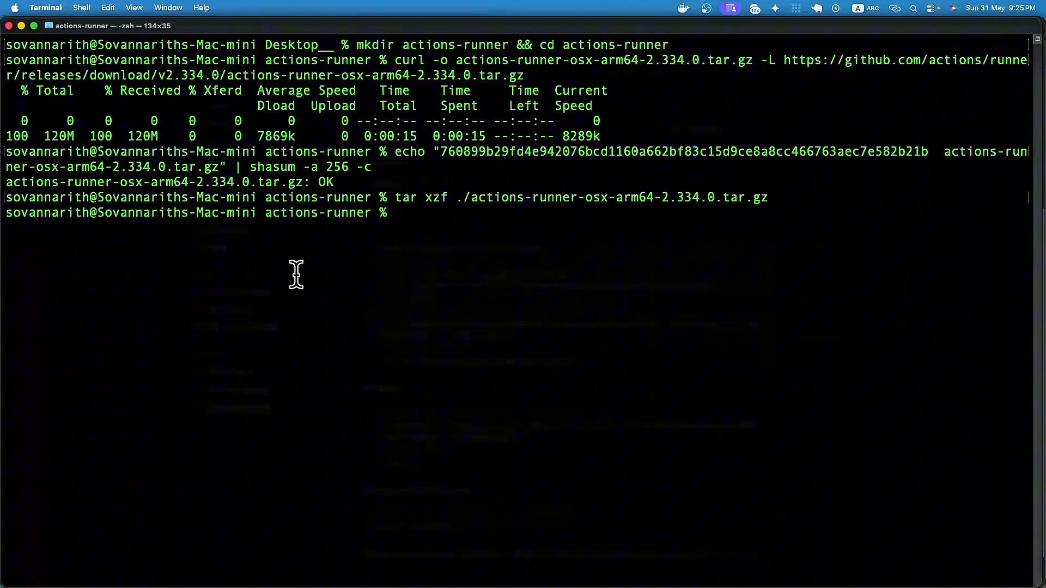
pyautogui.press('super+v')
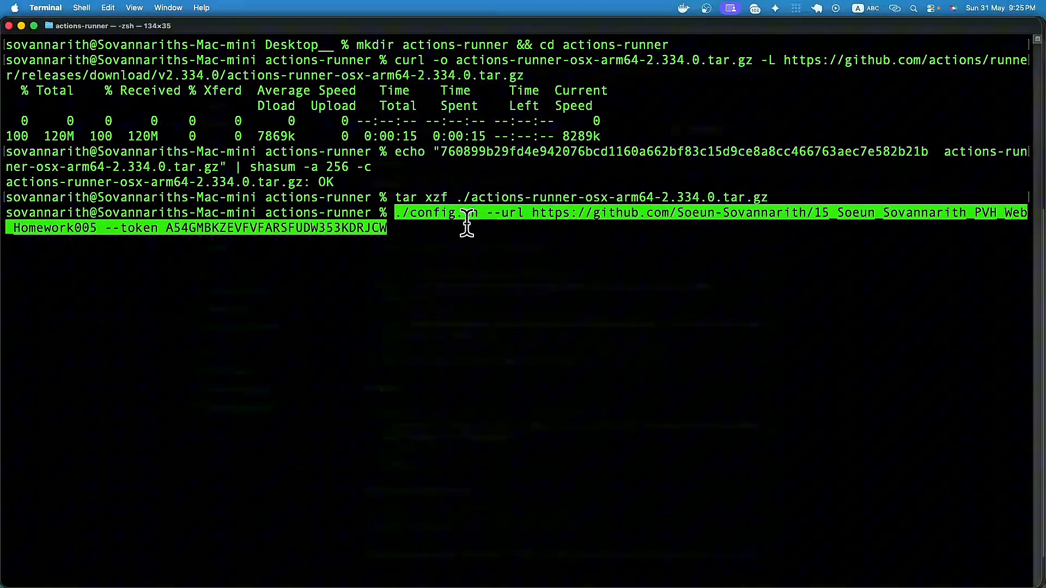
pyautogui.press('Return')
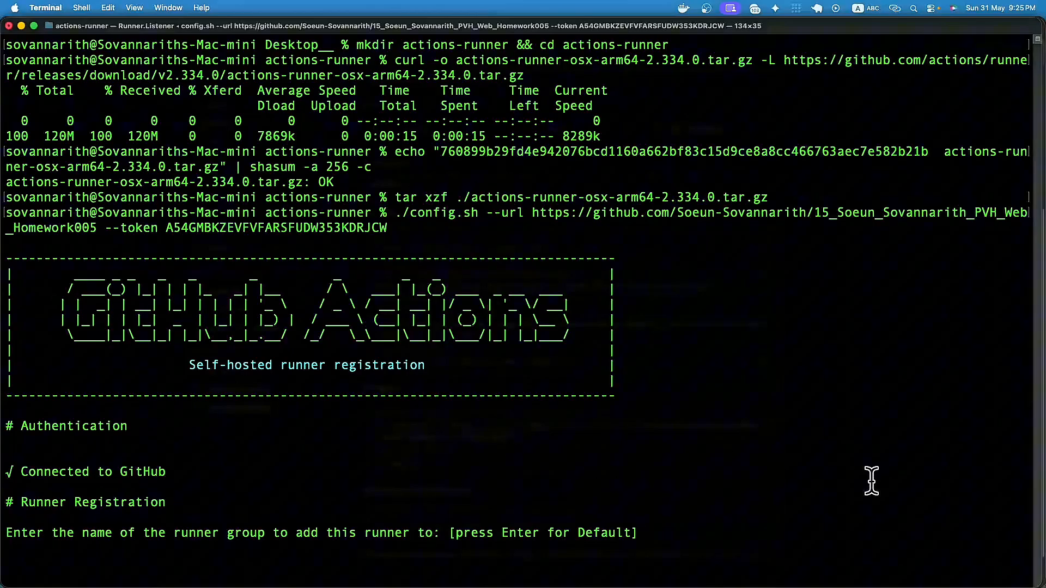
pyautogui.write('DevOps_Final')
pyautogui.press('Return')
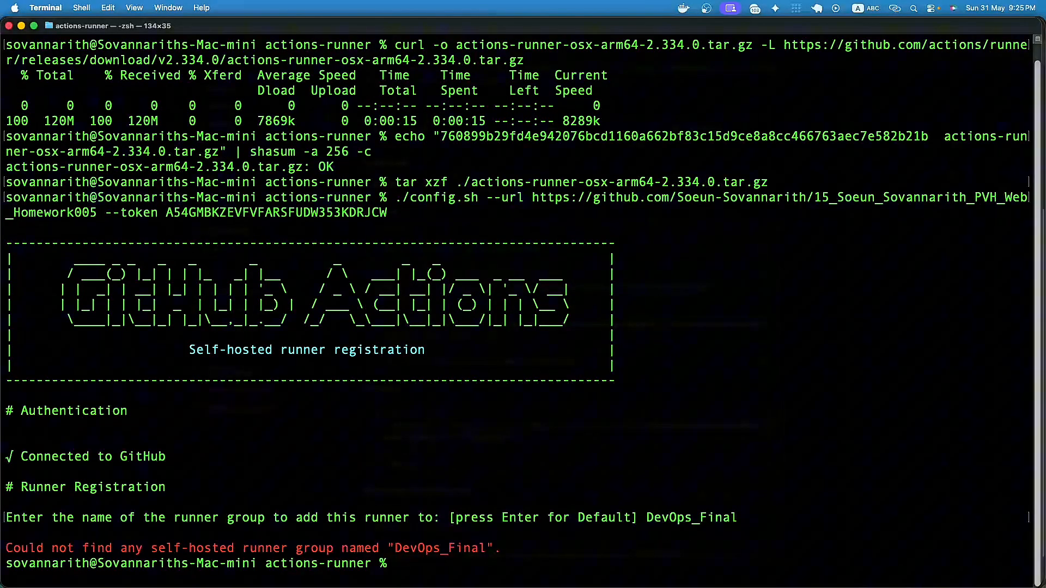
# Rerun ./config.sh with its registration token, accepting the default group, runner name and _work folder, adding no labels, and replacing the existing runner.
pyautogui.press('Up')
pyautogui.press('Return')
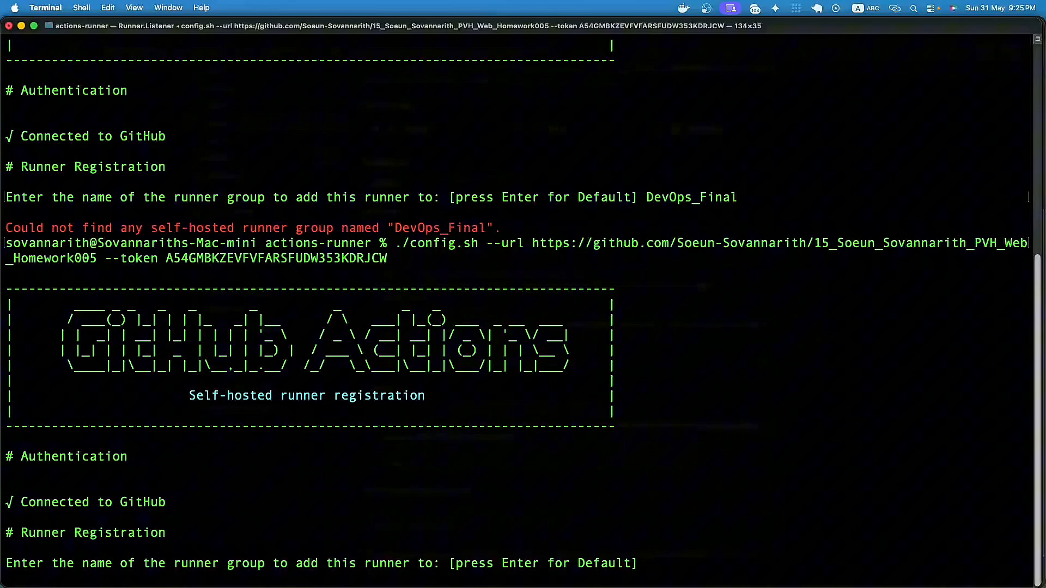
pyautogui.press('Return')
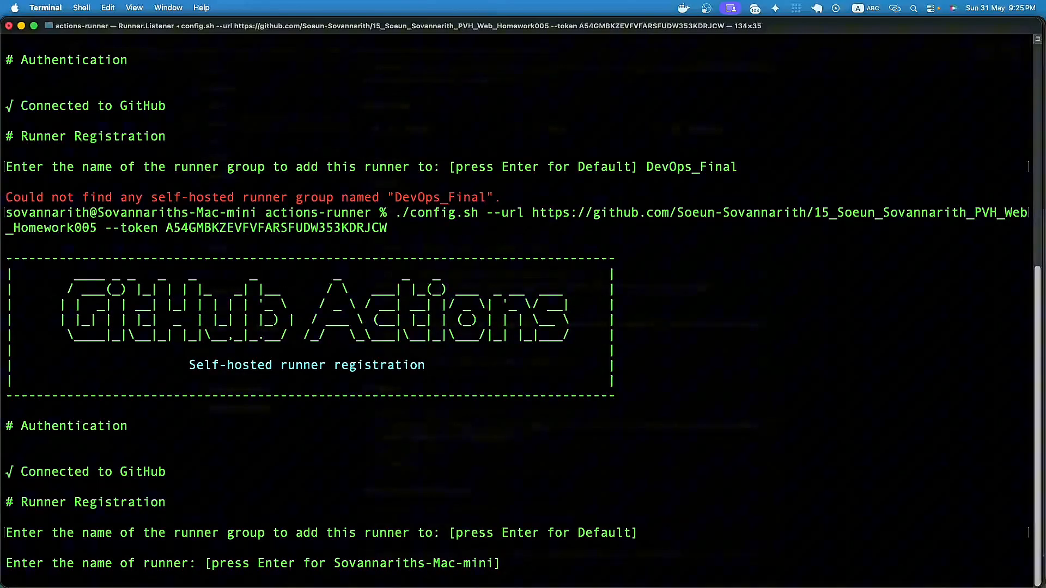
pyautogui.press('Return')
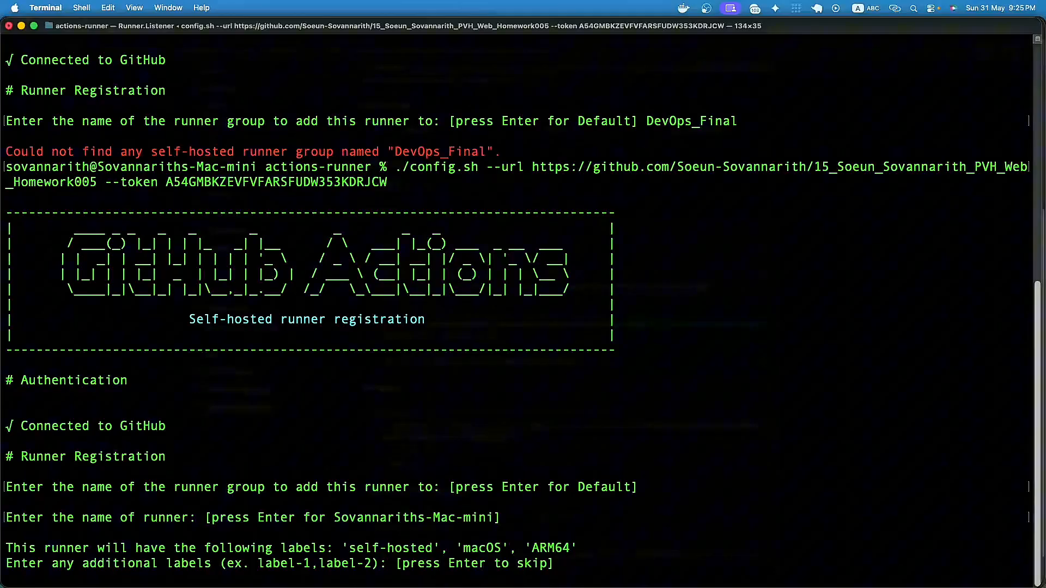
pyautogui.press('Return')
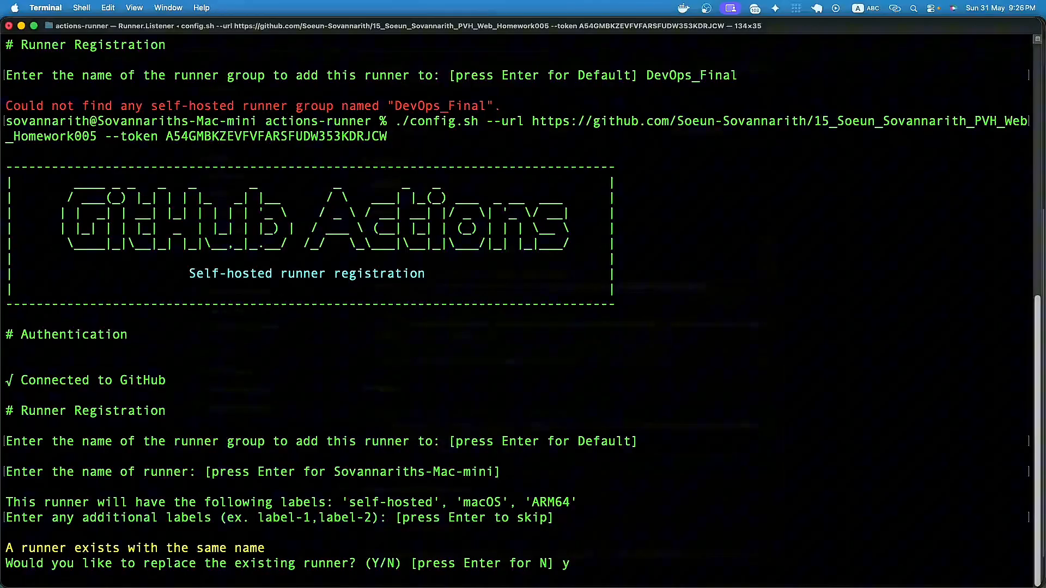
pyautogui.press('Return')
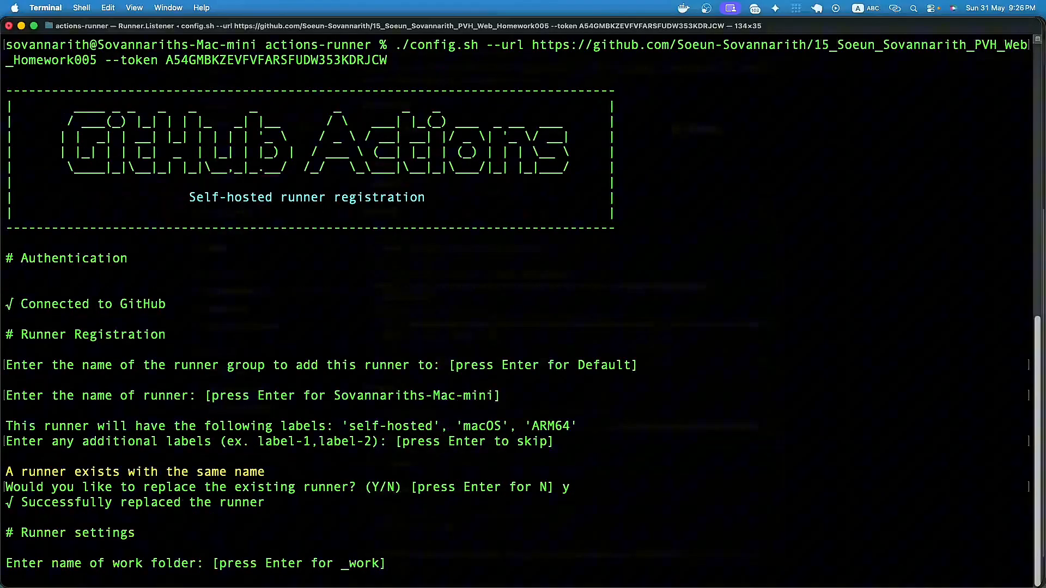
pyautogui.press('Return')
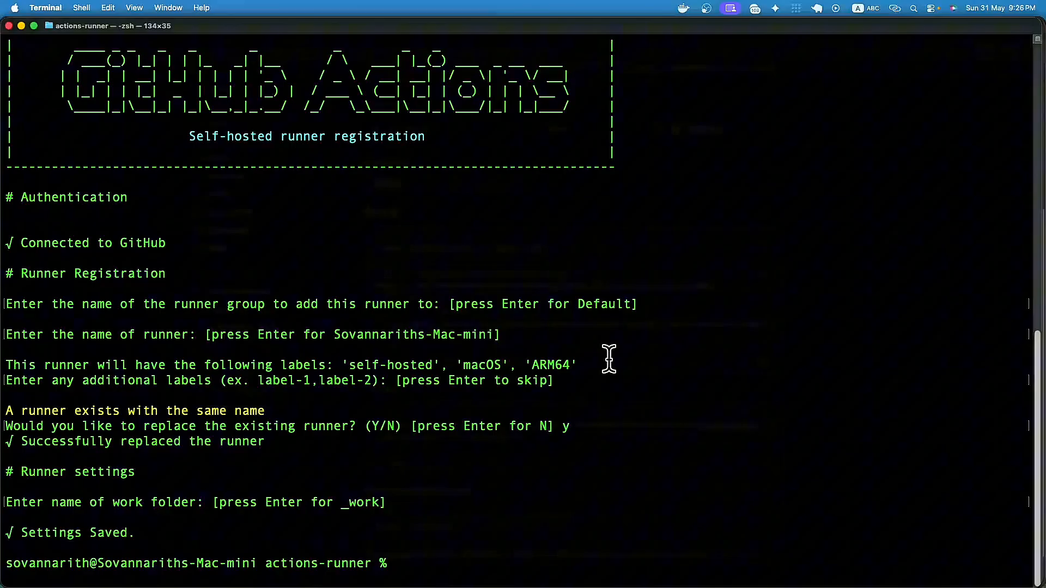
# Copy the ./run.sh command from GitHub's runner page and run it in Terminal to start the self-hosted runner.
pyautogui.scroll(5, 480, 411)
pyautogui.scroll(-5, 402, 397)
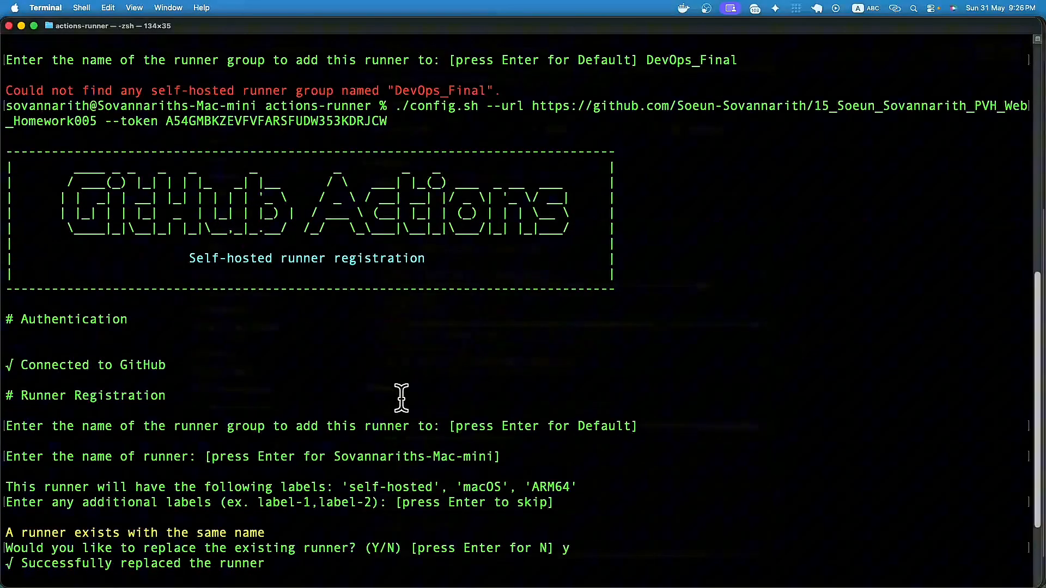
pyautogui.press('super+Tab')
pyautogui.click(242, 297)
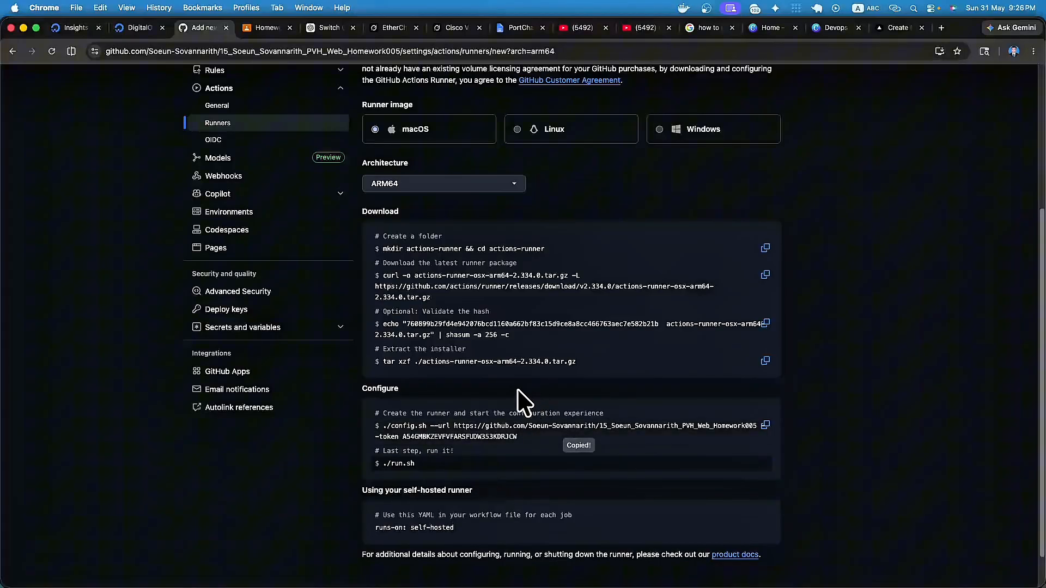
pyautogui.press('super+Tab')
pyautogui.click(233, 315)
pyautogui.press('super+v')
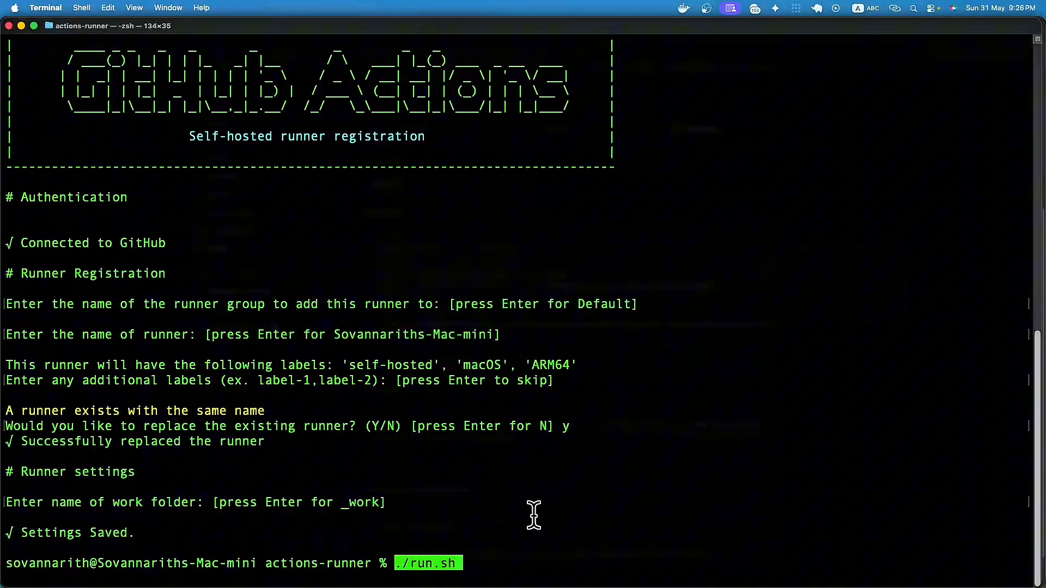
pyautogui.press('Return')
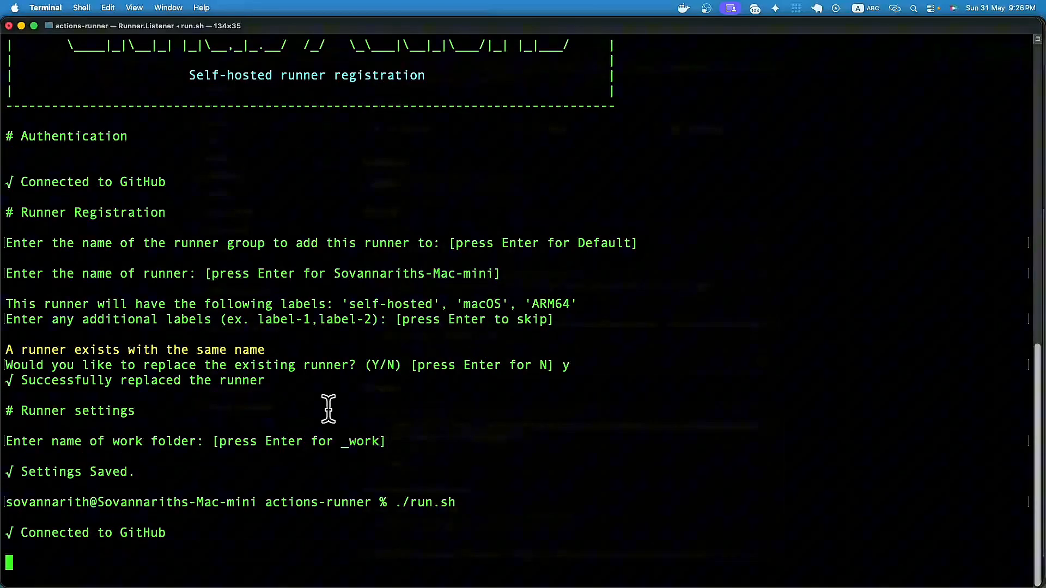
# Examine the runner's GitHub connection message and the registration output in Terminal.
pyautogui.tripleClick(52, 539)
pyautogui.click(15, 537)
pyautogui.moveTo(179, 501); pyautogui.dragTo(12, 498)
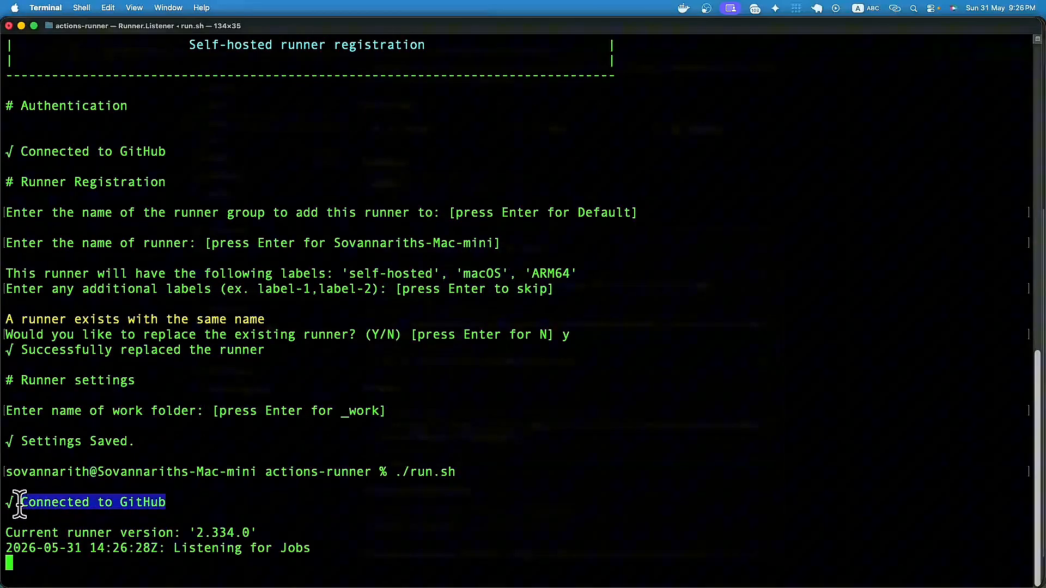
pyautogui.click(283, 497)
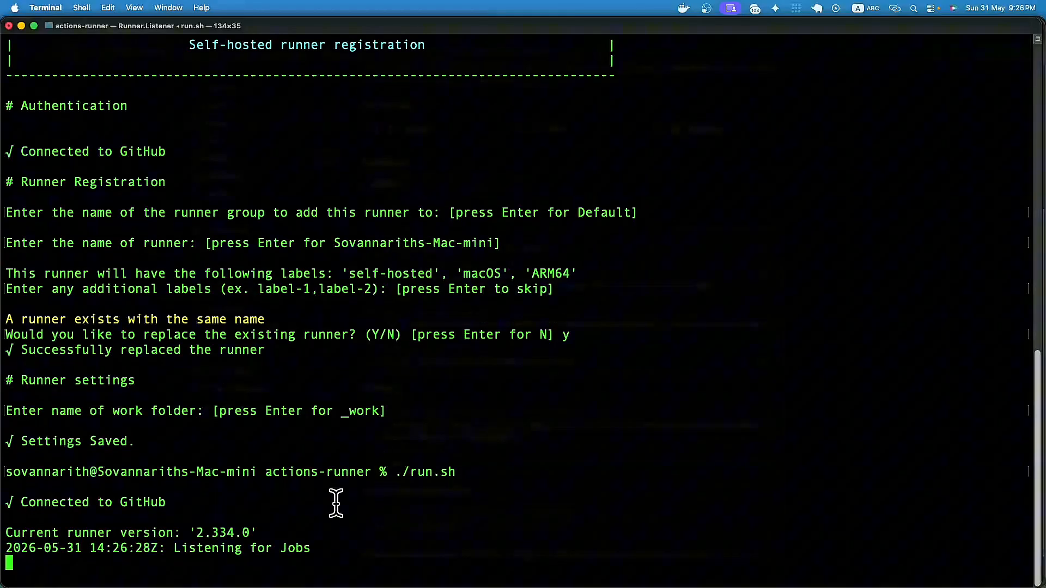
pyautogui.scroll(5, 336, 502)
pyautogui.scroll(-5, 338, 500)
pyautogui.scroll(3, 343, 503)
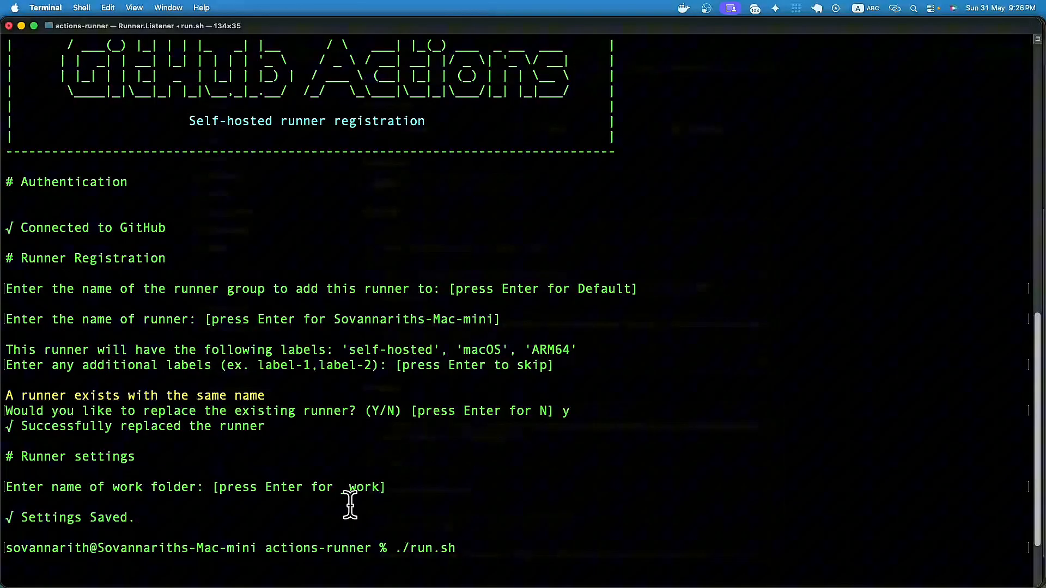
pyautogui.scroll(5, 350, 504)
pyautogui.scroll(-10, 350, 502)
# Switch to Chrome, open the repository's Runners list on GitHub and check the status of the macOS runner.
pyautogui.press('super+Tab')
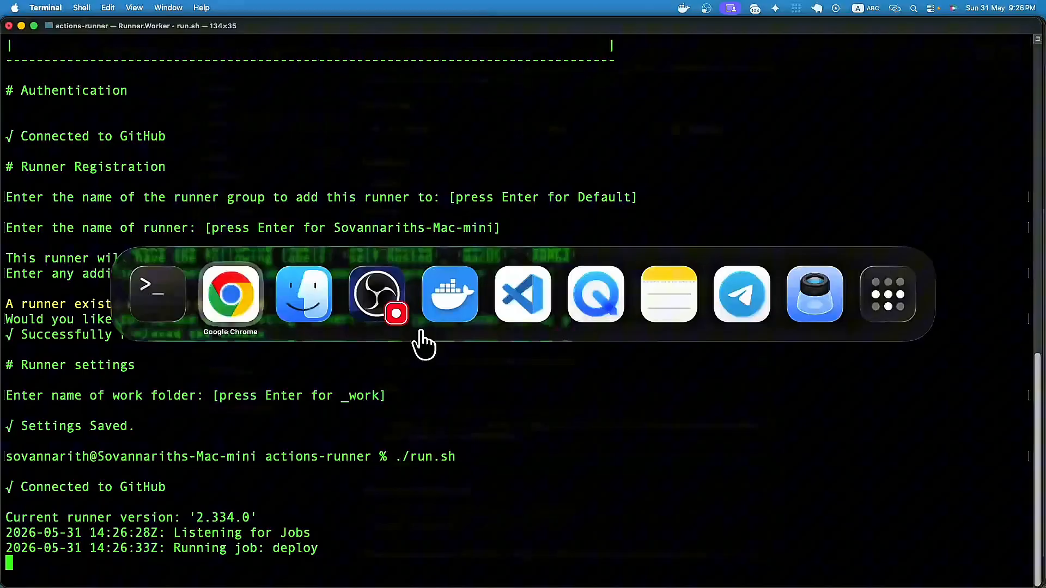
pyautogui.click(231, 297)
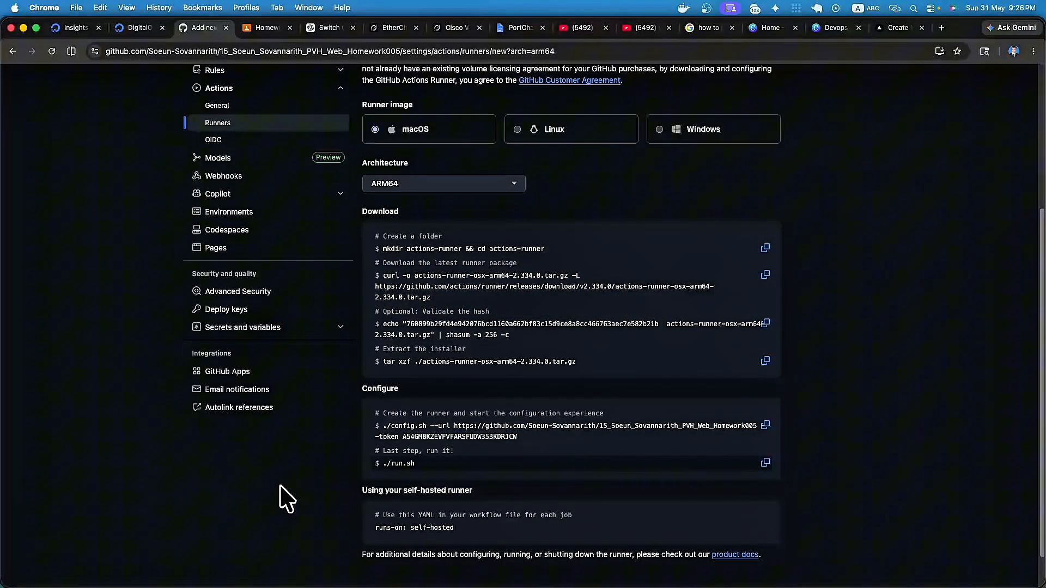
pyautogui.click(566, 437)
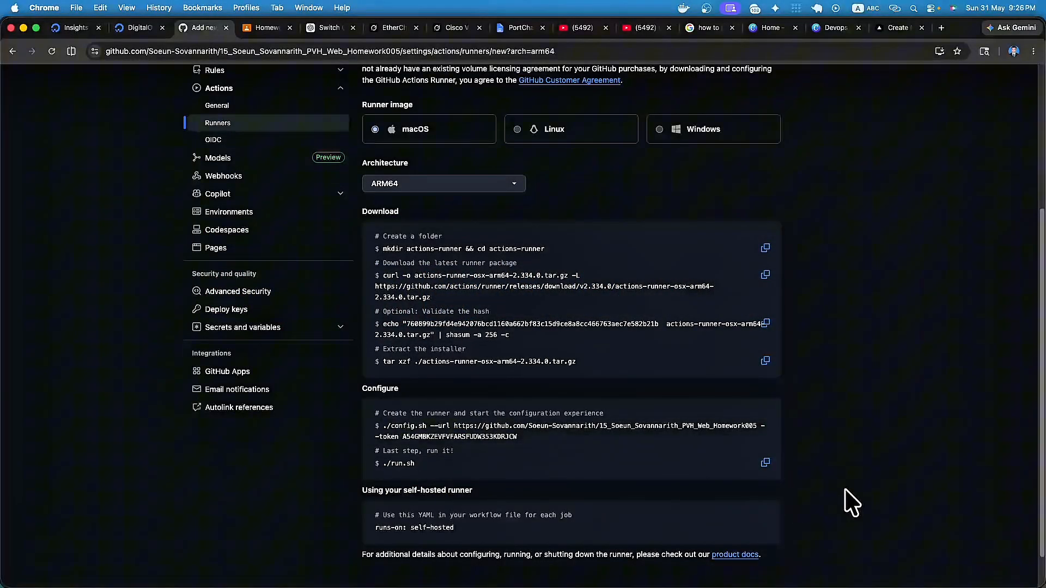
pyautogui.scroll(5, 245, 299)
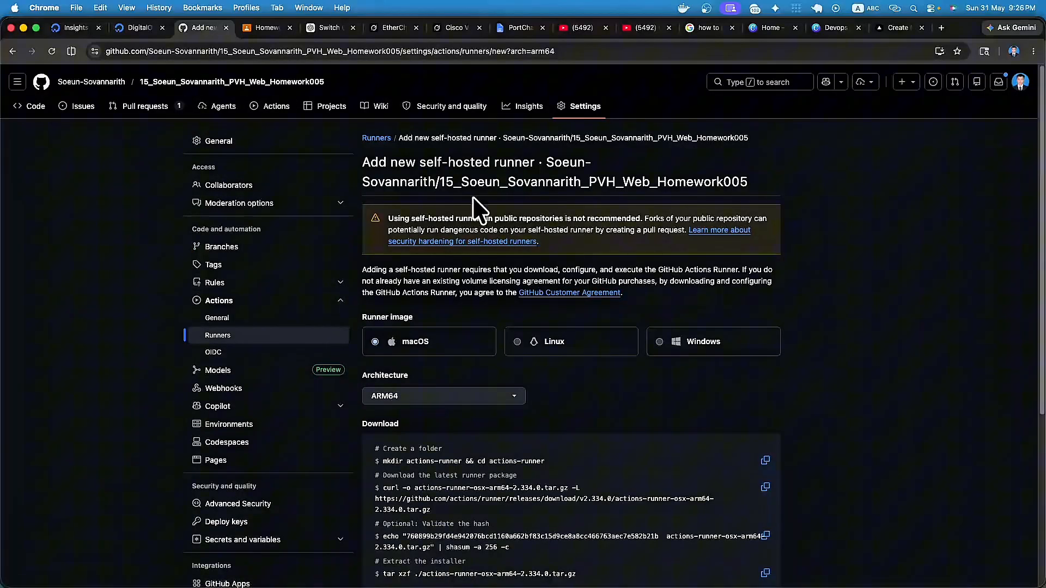
pyautogui.click(376, 138)
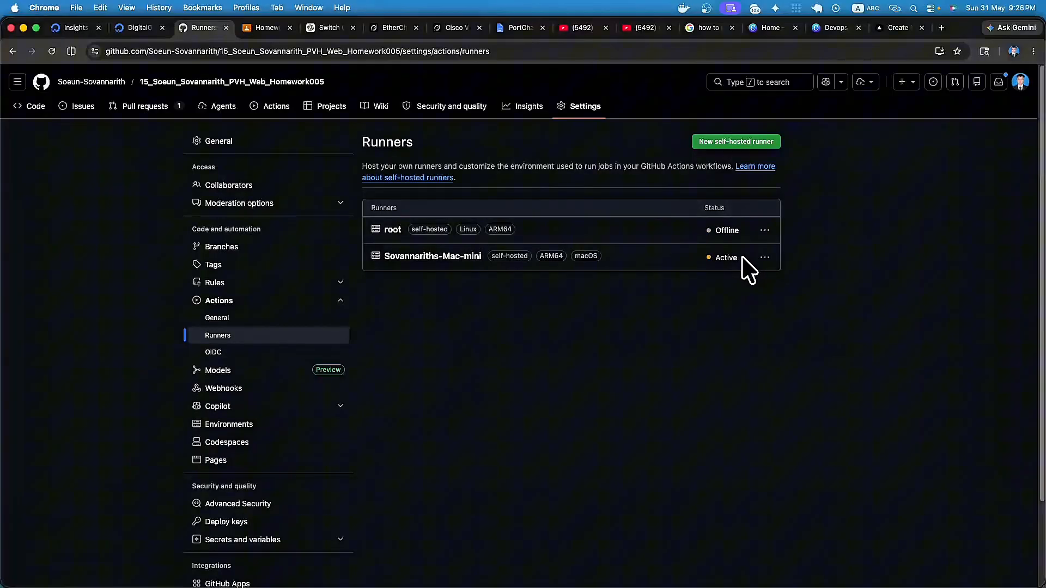
pyautogui.doubleClick(725, 257)
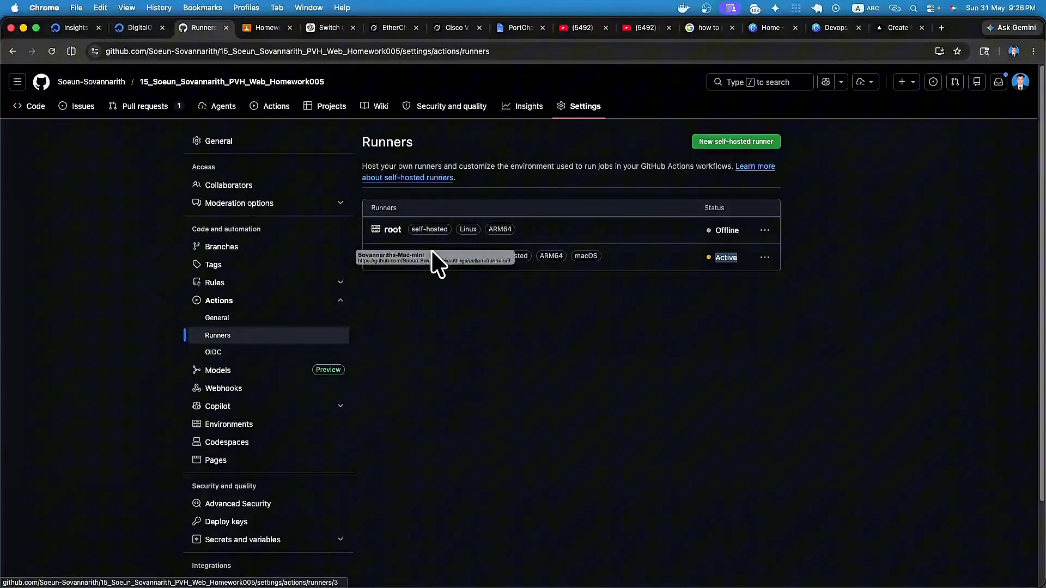
pyautogui.moveTo(431, 252); pyautogui.dragTo(423, 253)
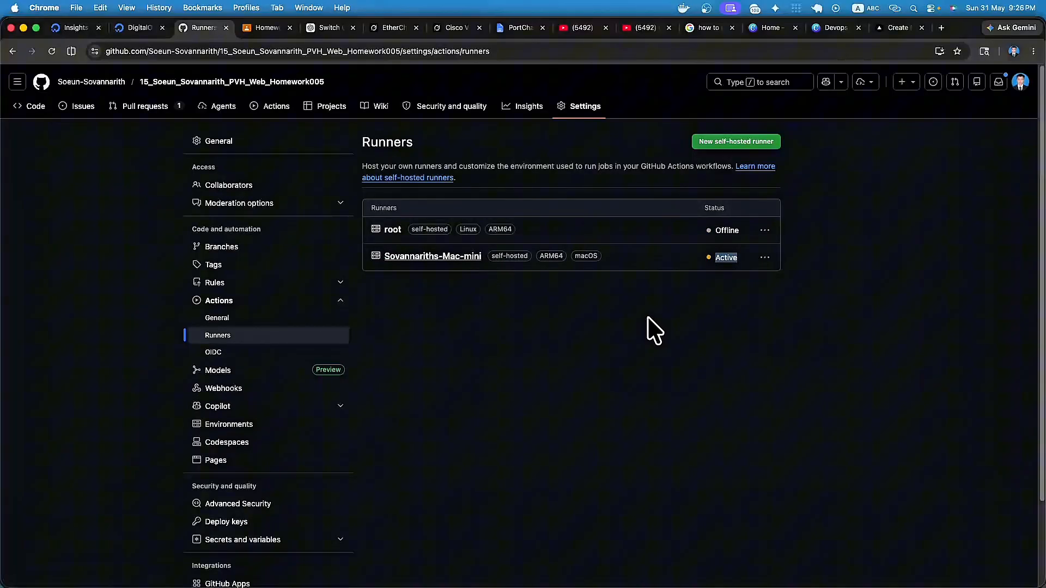
# Switch to Terminal and open a new window with the Homebrew profile, leaving the runner's window running.
pyautogui.press('super+Tab')
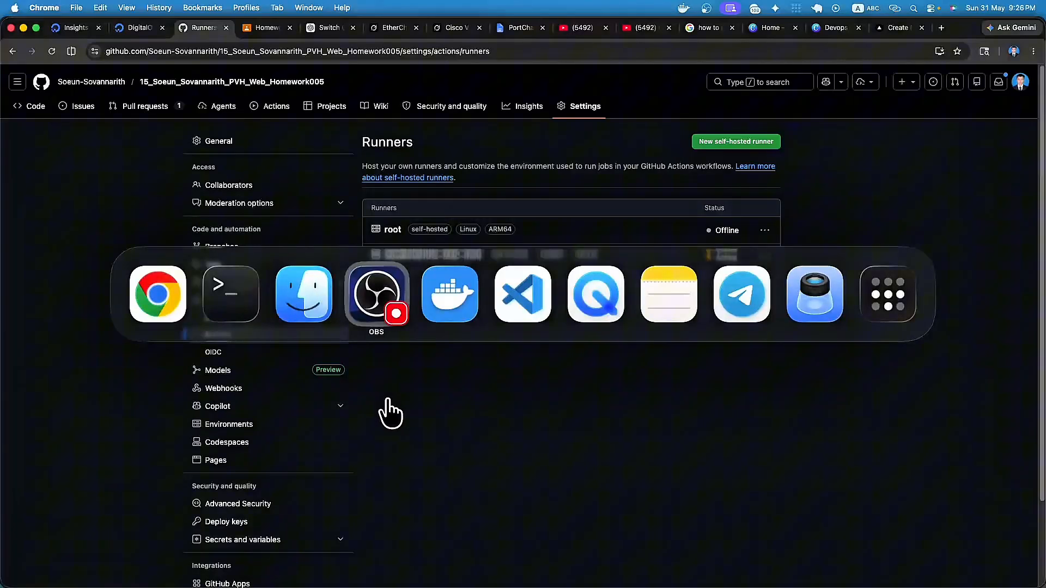
pyautogui.press('Escape')
pyautogui.press('super+Tab')
pyautogui.press('super+Tab')
pyautogui.press('super+Tab')
pyautogui.click(226, 305)
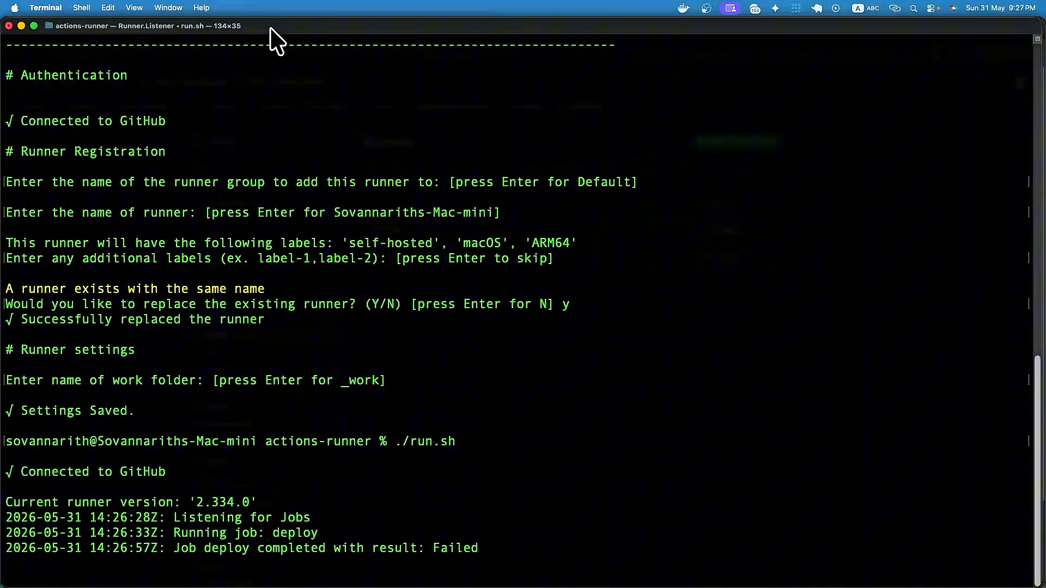
pyautogui.click(48, 7)
pyautogui.moveTo(80, 9)
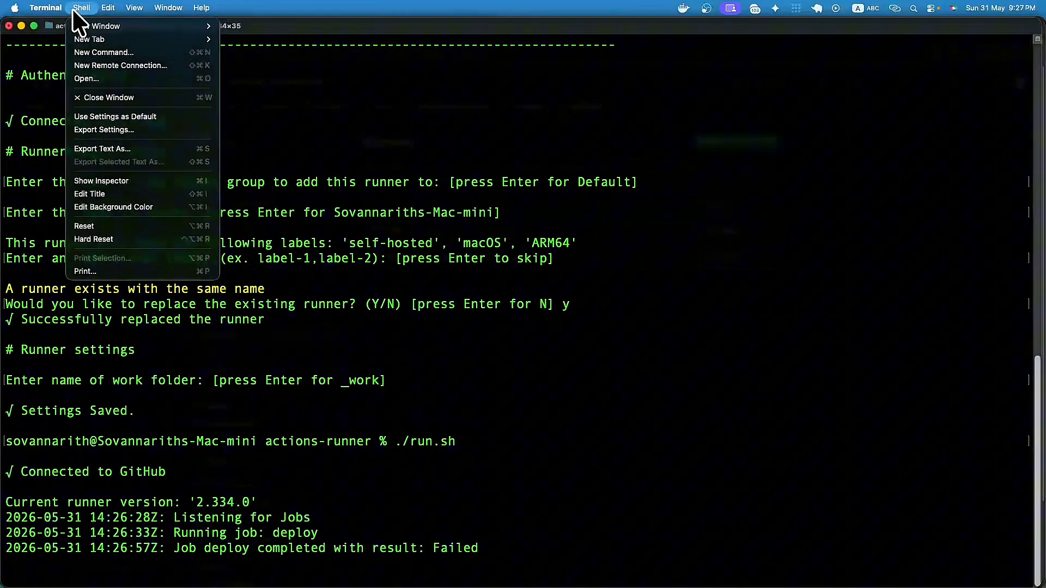
pyautogui.moveTo(156, 29)
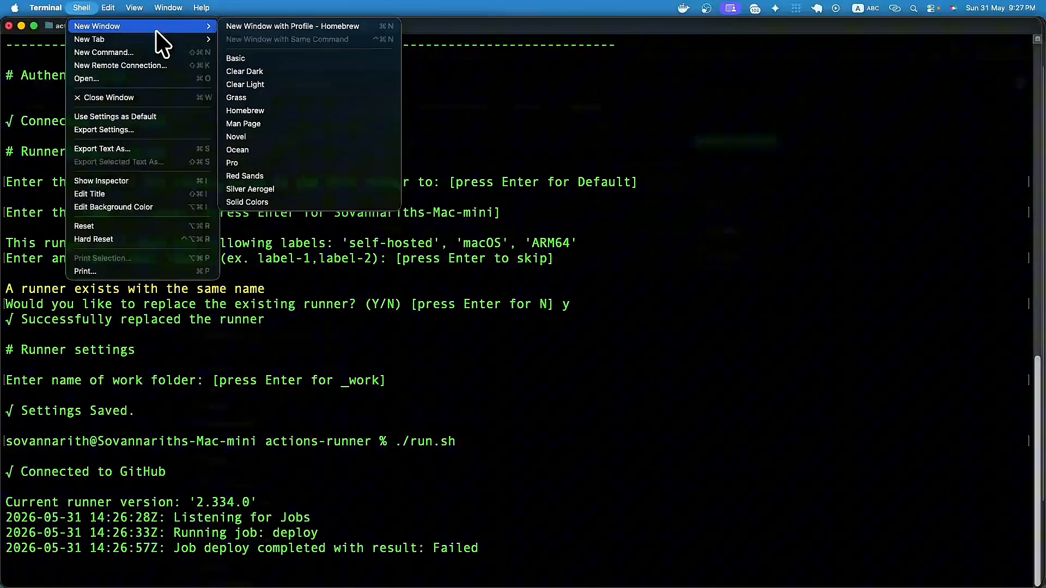
pyautogui.press('super+n')
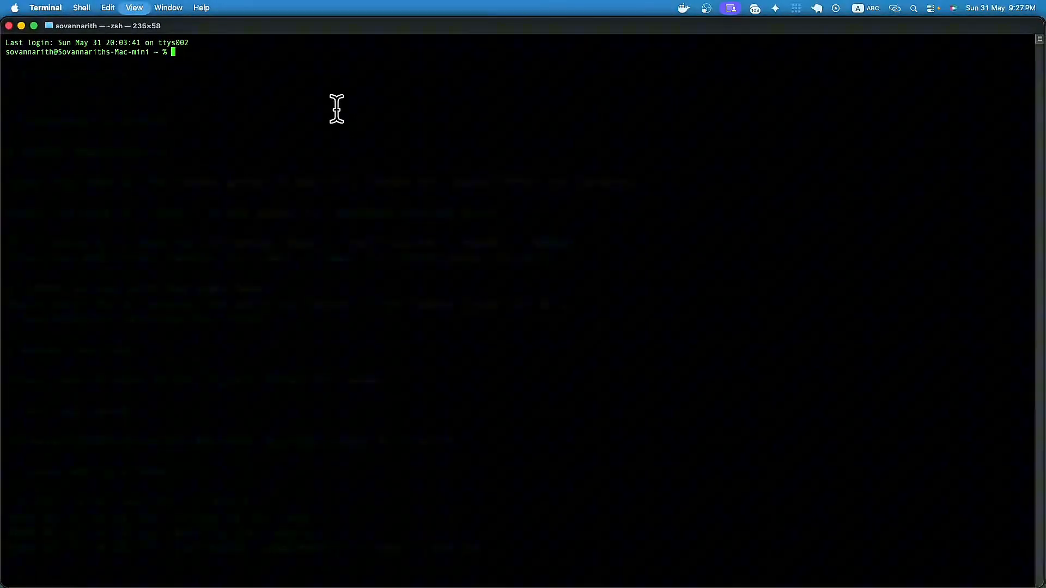
# Enlarge the new Terminal window's text and run ngrok http 80 to expose local port 80 publicly.
pyautogui.press('super+equal')
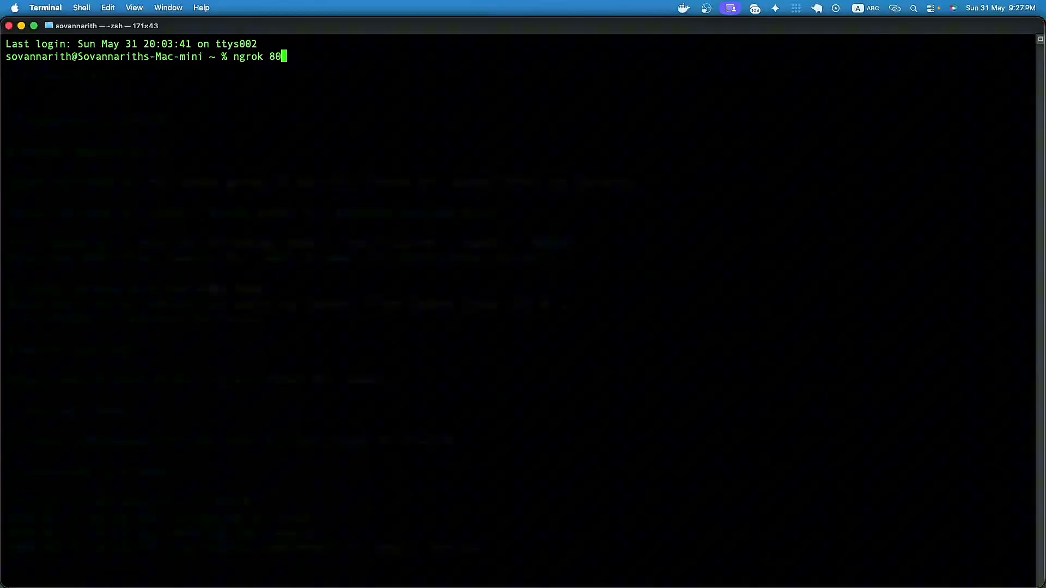
pyautogui.press('Return')
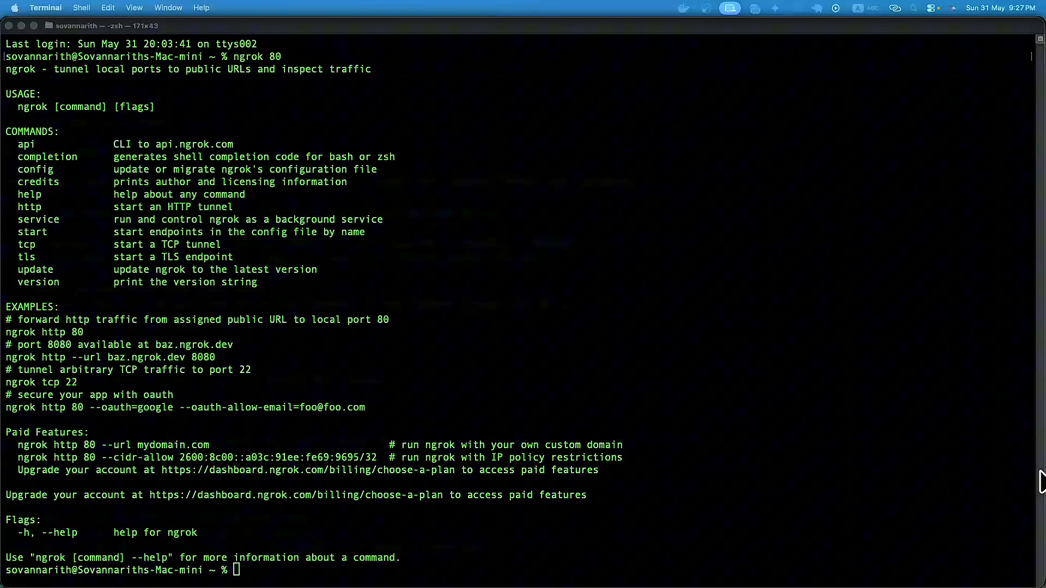
pyautogui.click(551, 451)
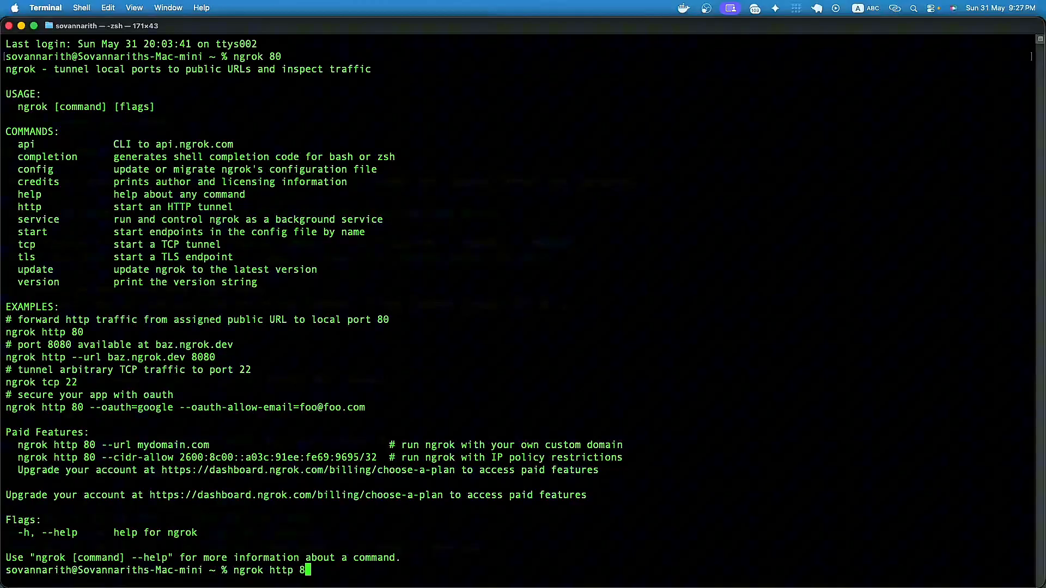
pyautogui.write('ngrok http 80')
pyautogui.press('Return')
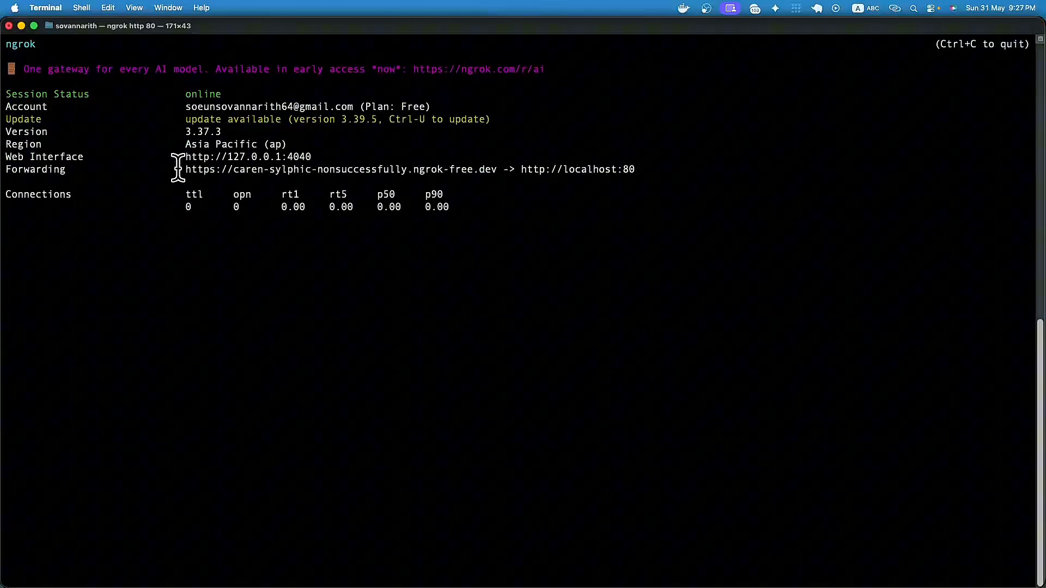
# Copy ngrok's public forwarding URL and open it in a new Chrome tab.
pyautogui.moveTo(186, 170); pyautogui.dragTo(494, 169)
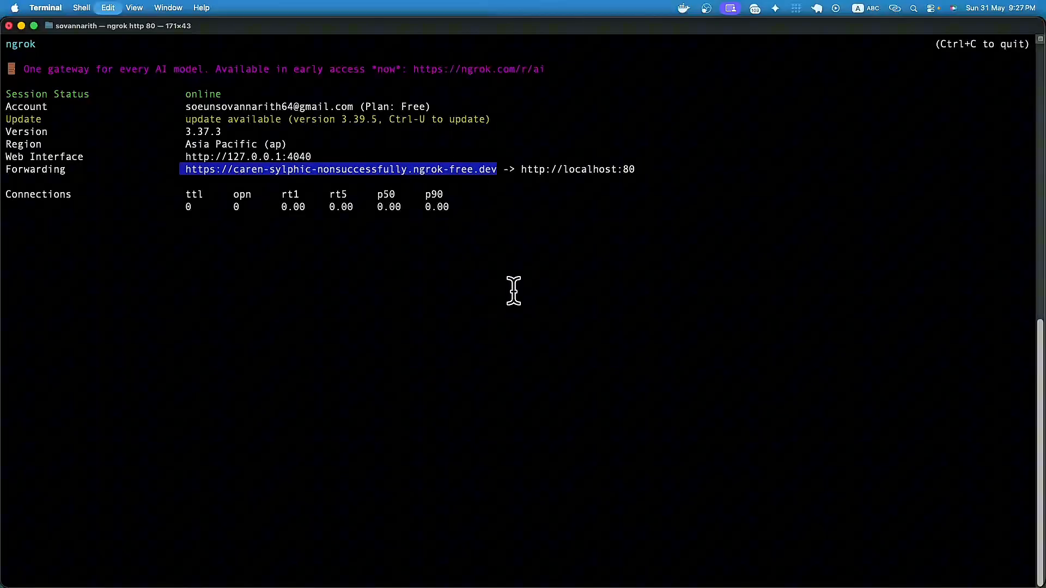
pyautogui.click(474, 267)
pyautogui.press('super+Tab')
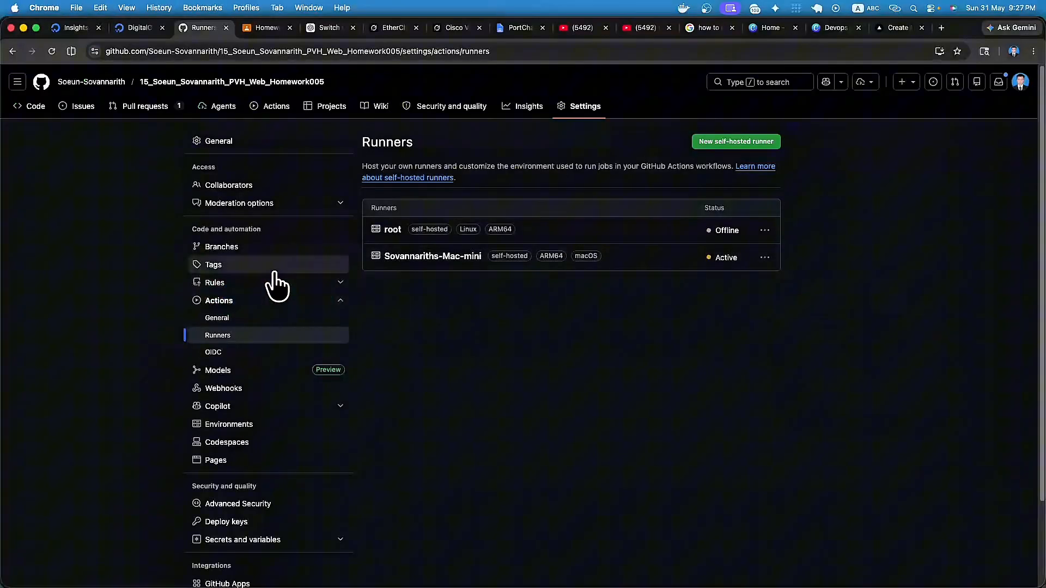
pyautogui.click(941, 27)
pyautogui.press('super+v')
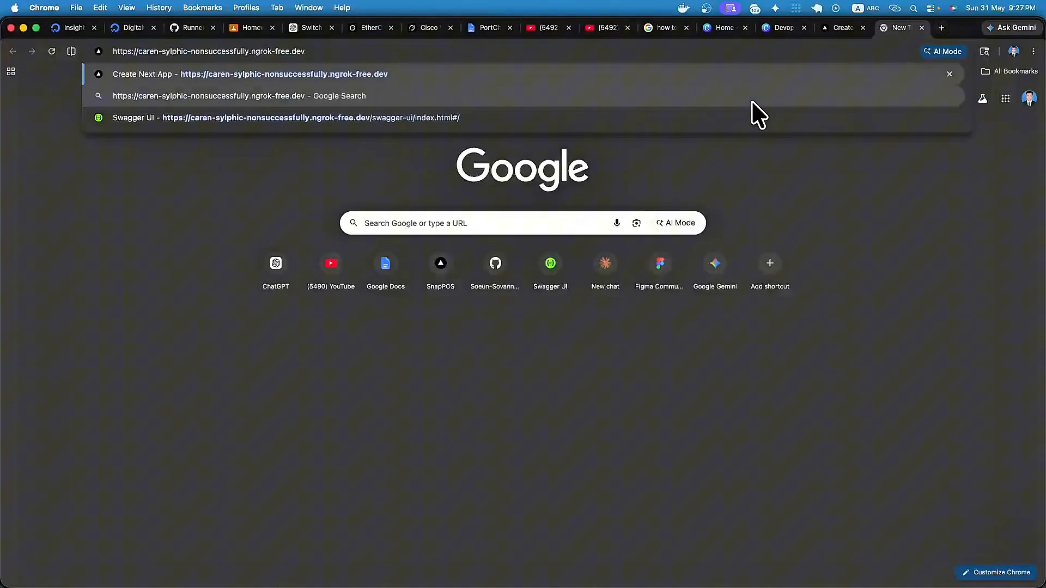
pyautogui.press('Return')
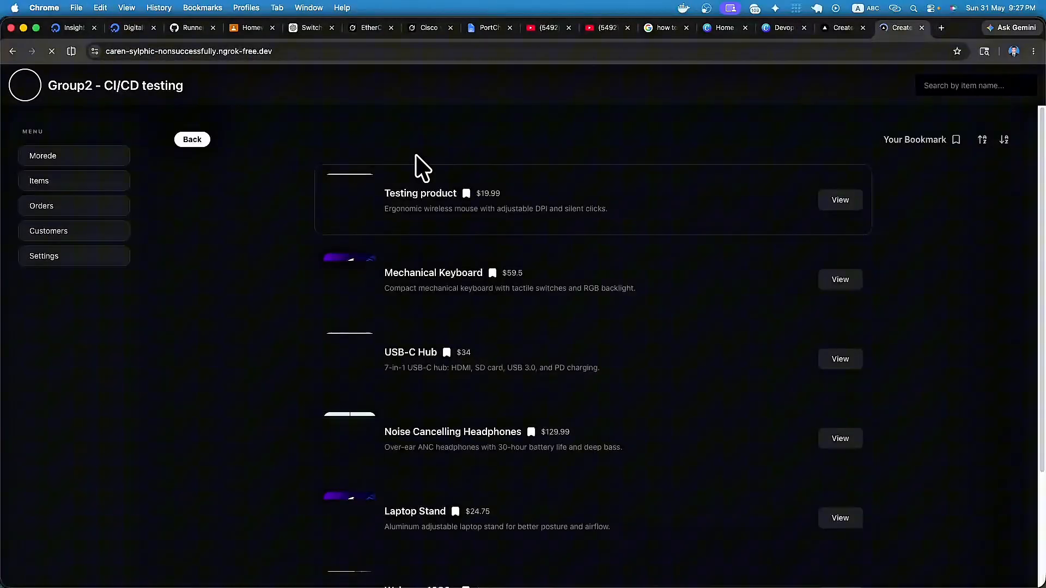
# Examine the app's product list and title on the ngrok page and compare them with the localhost page.
pyautogui.scroll(-3, 369, 267)
pyautogui.scroll(3, 378, 260)
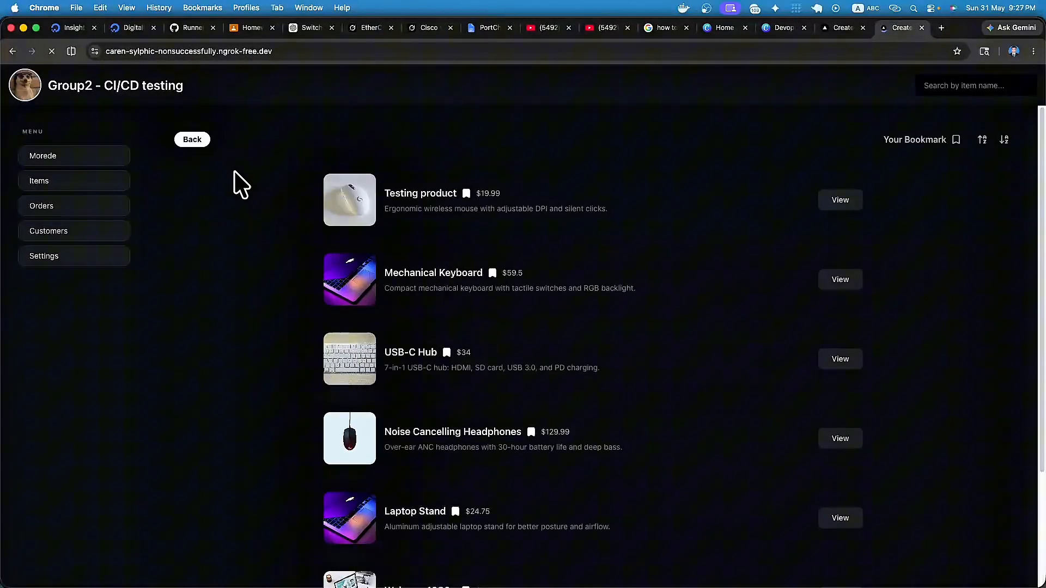
pyautogui.moveTo(203, 89); pyautogui.dragTo(51, 86)
pyautogui.click(270, 89)
pyautogui.click(830, 30)
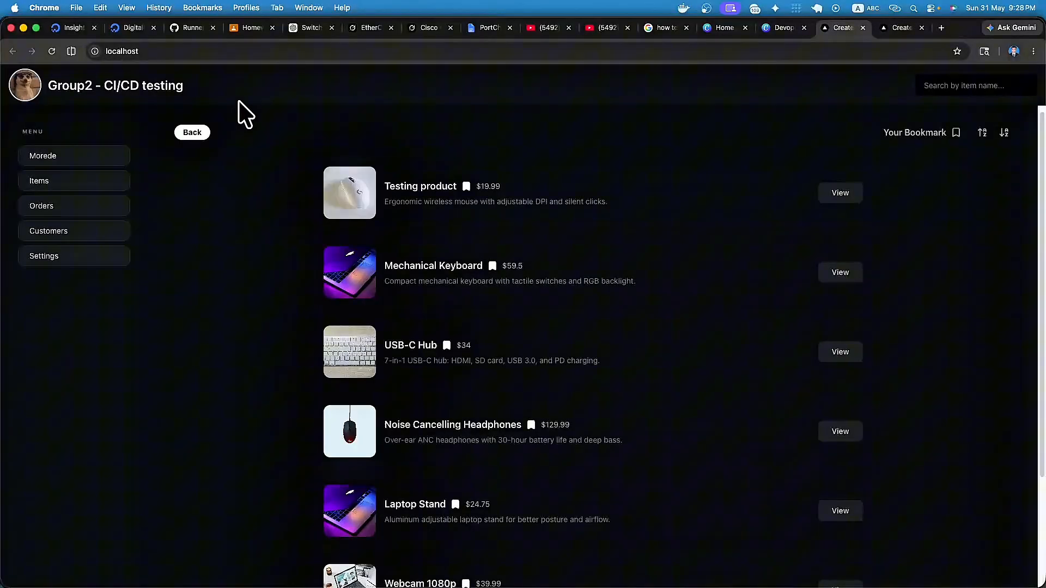
pyautogui.click(902, 29)
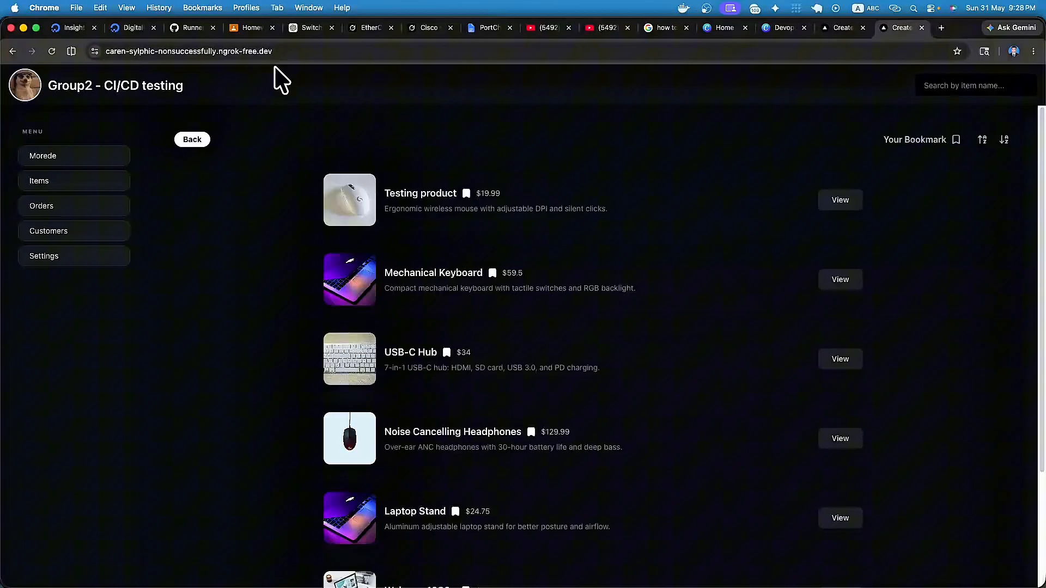
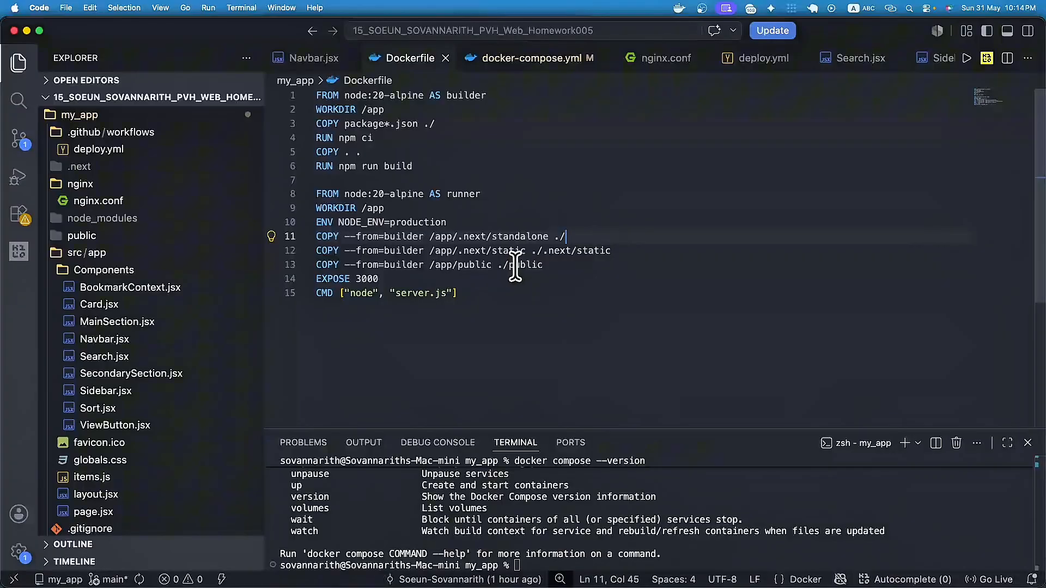
# Switch from VS Code to iPhone Mirroring and reload the ngrok-hosted app in the phone's browser.
pyautogui.click(598, 272)
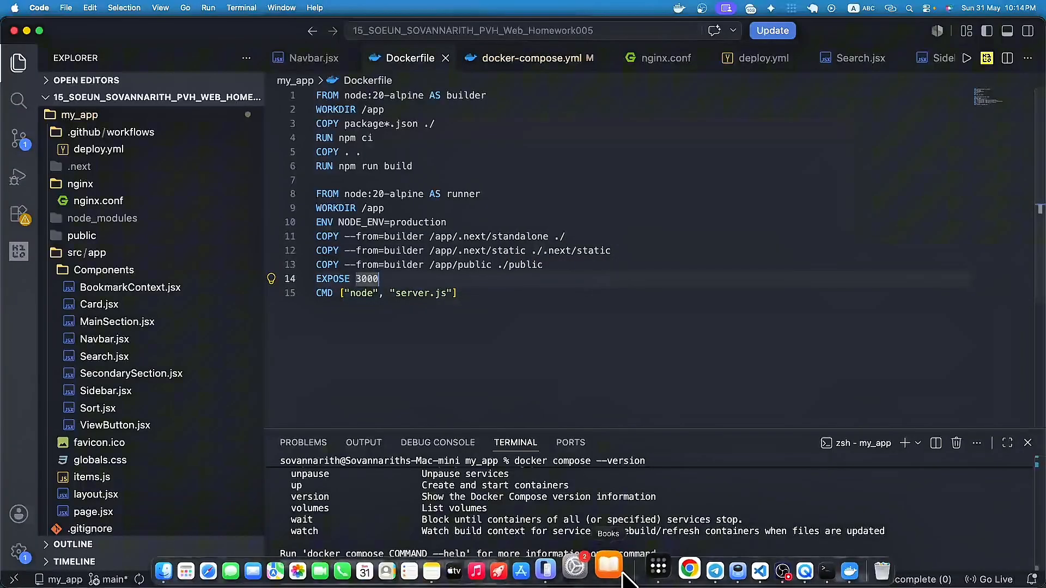
pyautogui.click(570, 581)
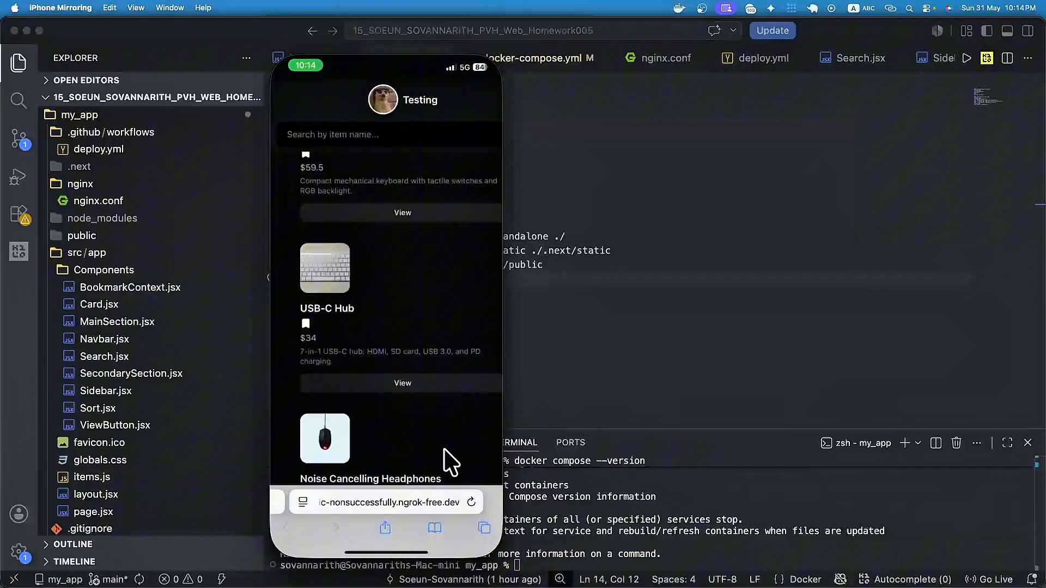
pyautogui.scroll(-3, 354, 362)
pyautogui.scroll(6, 357, 362)
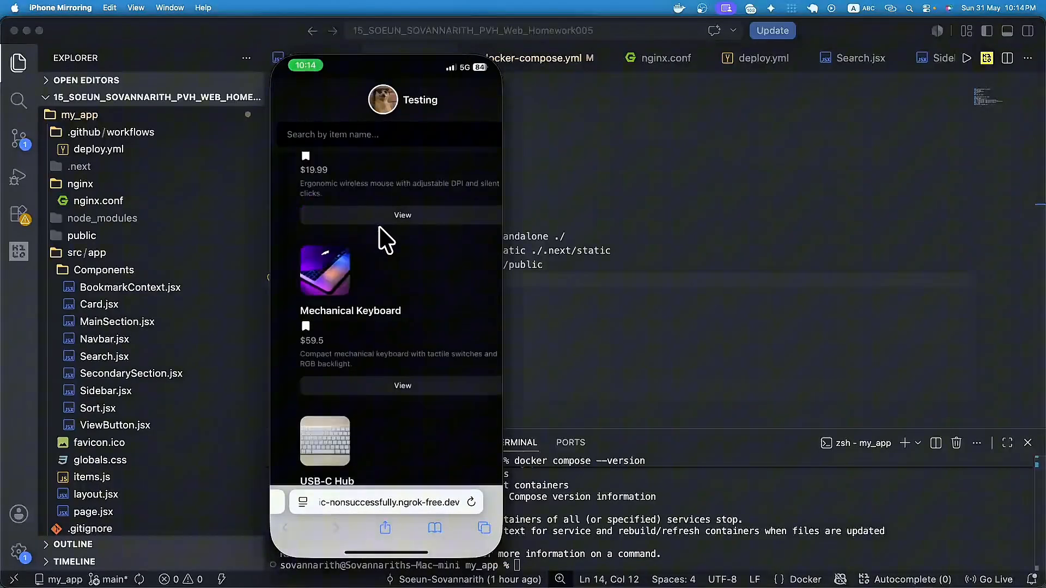
pyautogui.click(399, 500)
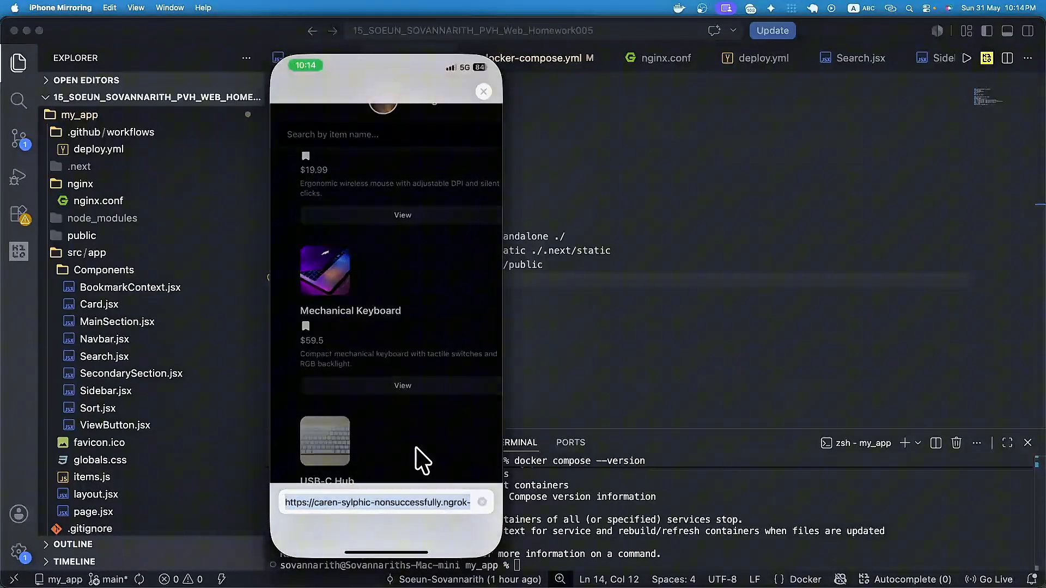
pyautogui.click(429, 400)
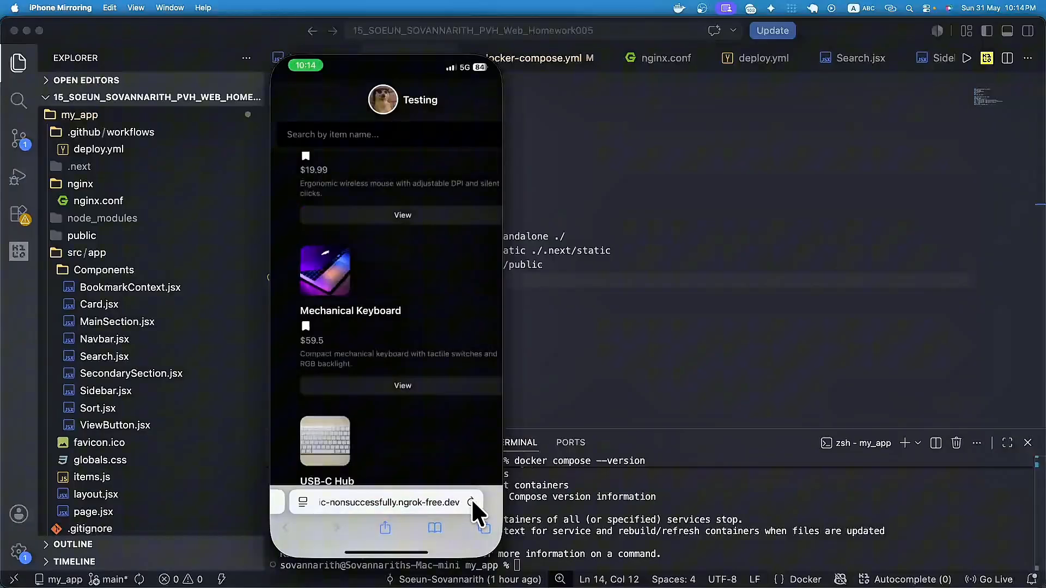
pyautogui.click(472, 502)
pyautogui.scroll(2, 415, 311)
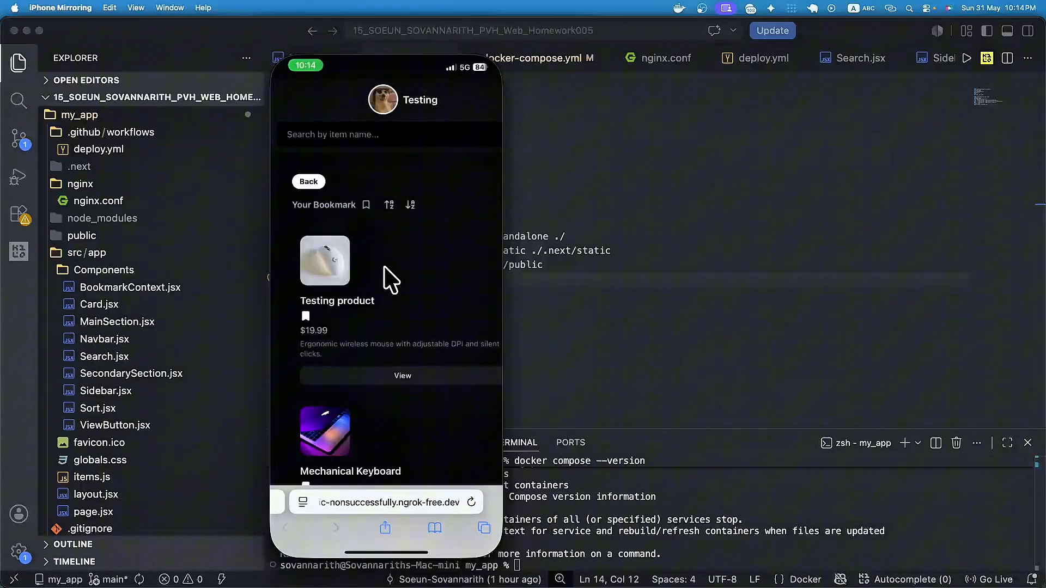
# On the mirrored phone, check the Testing product's details, then test bookmarking it, filtering by bookmarks and removing the bookmark.
pyautogui.click(392, 376)
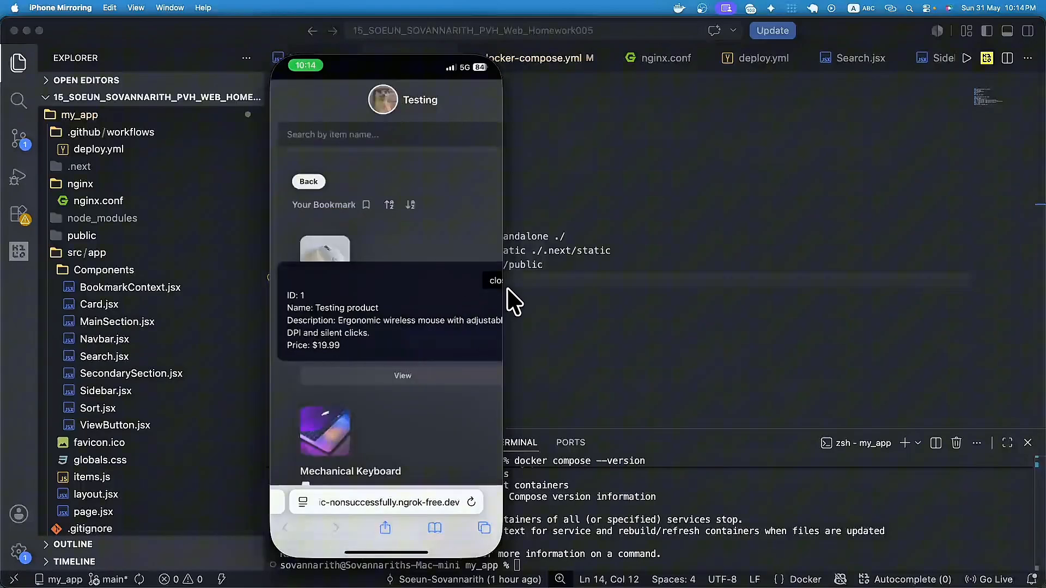
pyautogui.click(494, 282)
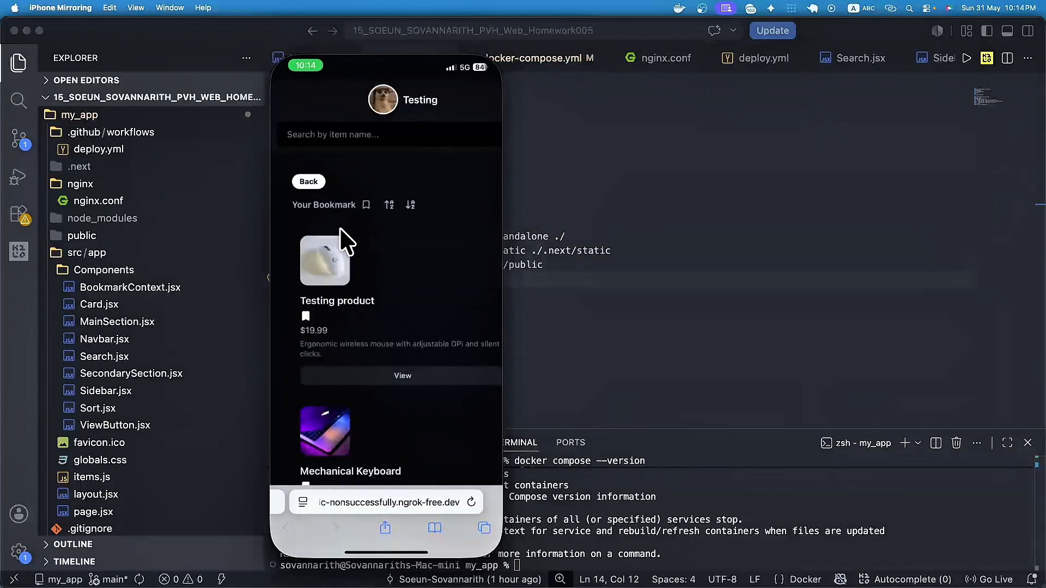
pyautogui.click(305, 317)
pyautogui.click(365, 205)
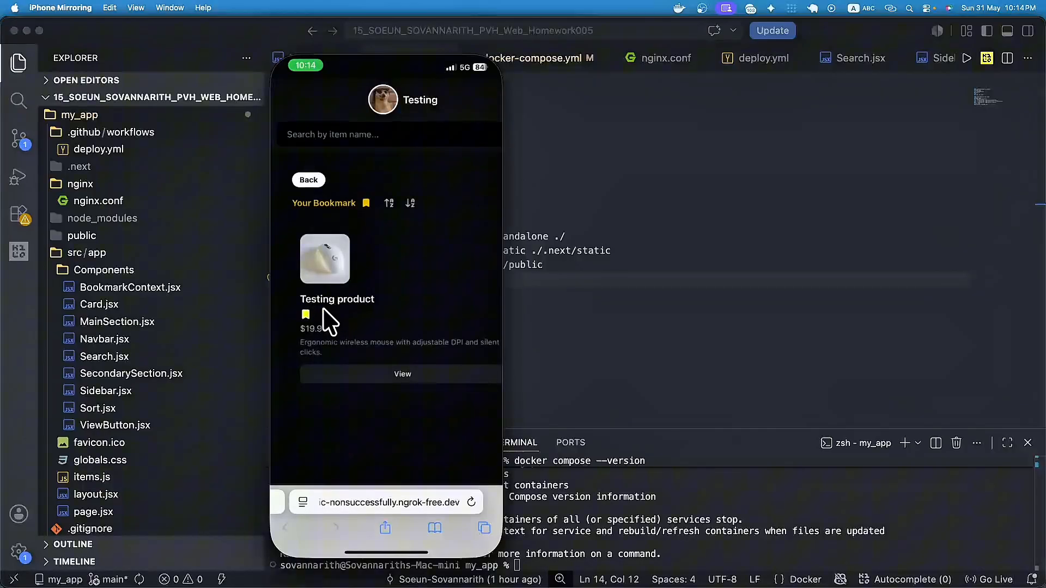
pyautogui.click(305, 315)
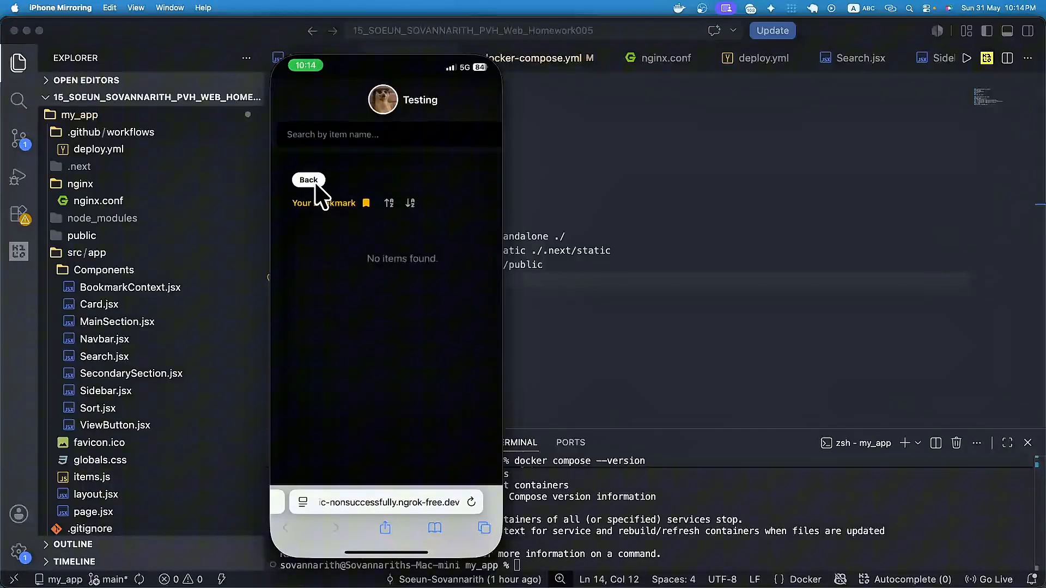
pyautogui.click(315, 185)
pyautogui.scroll(-2, 362, 327)
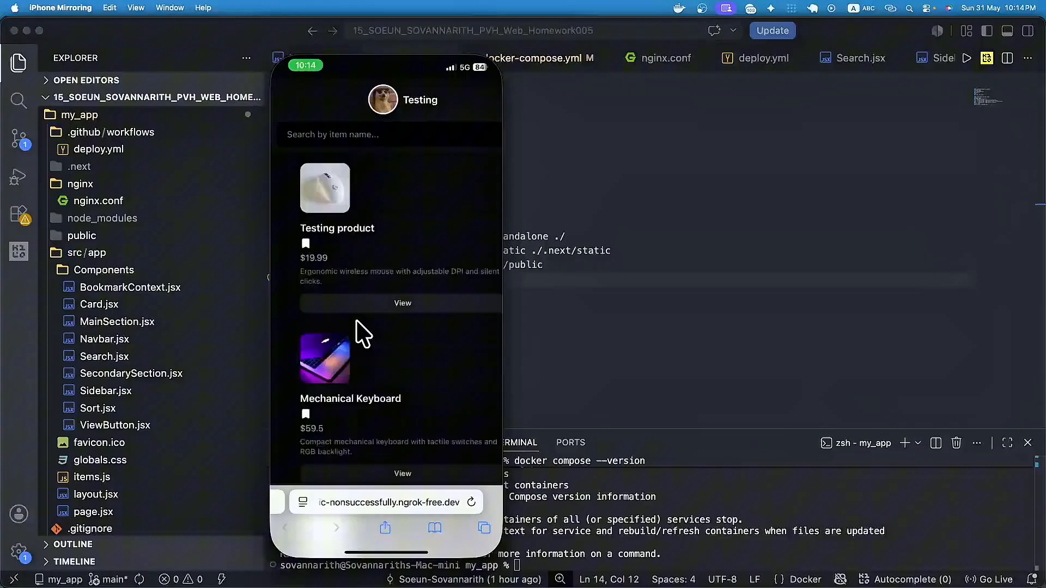
pyautogui.scroll(-3, 356, 324)
pyautogui.scroll(6, 357, 324)
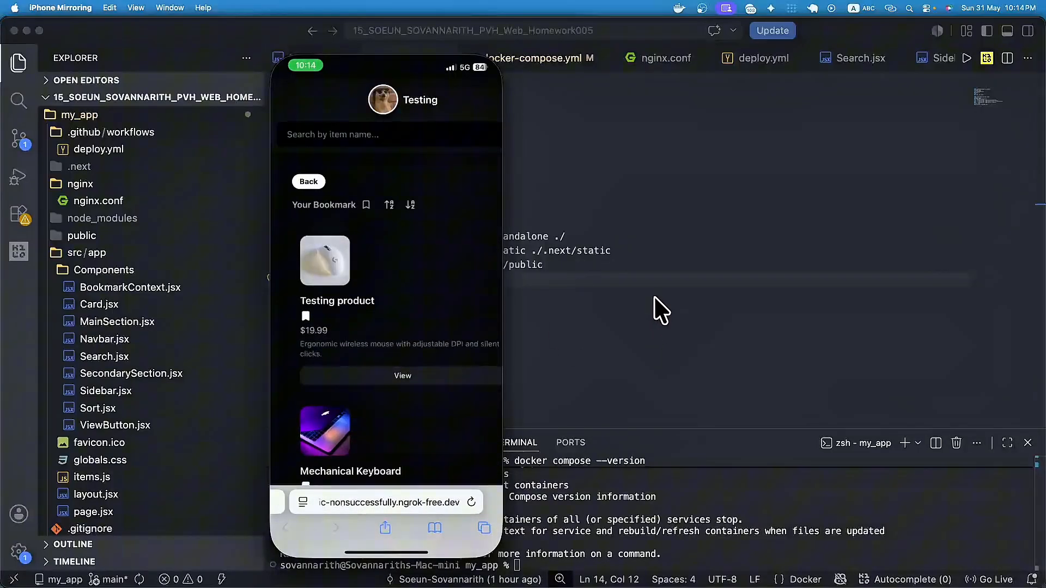
pyautogui.scroll(-2, 366, 338)
pyautogui.scroll(2, 366, 337)
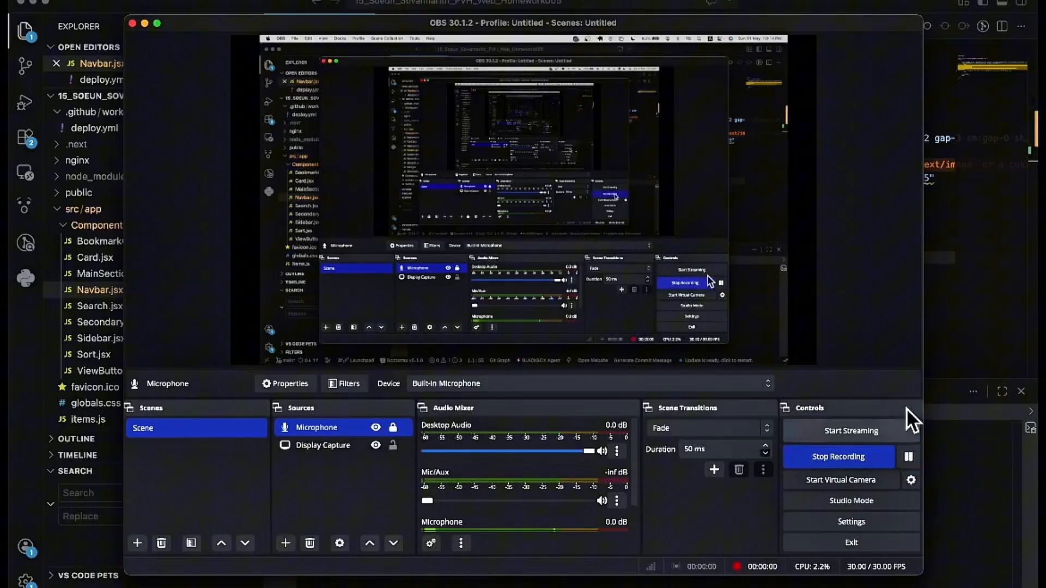
# Switch to VS Code, replace the navbar title in Navbar.jsx with "I am demonstrating DevOps final project", and save the file.
pyautogui.click(940, 327)
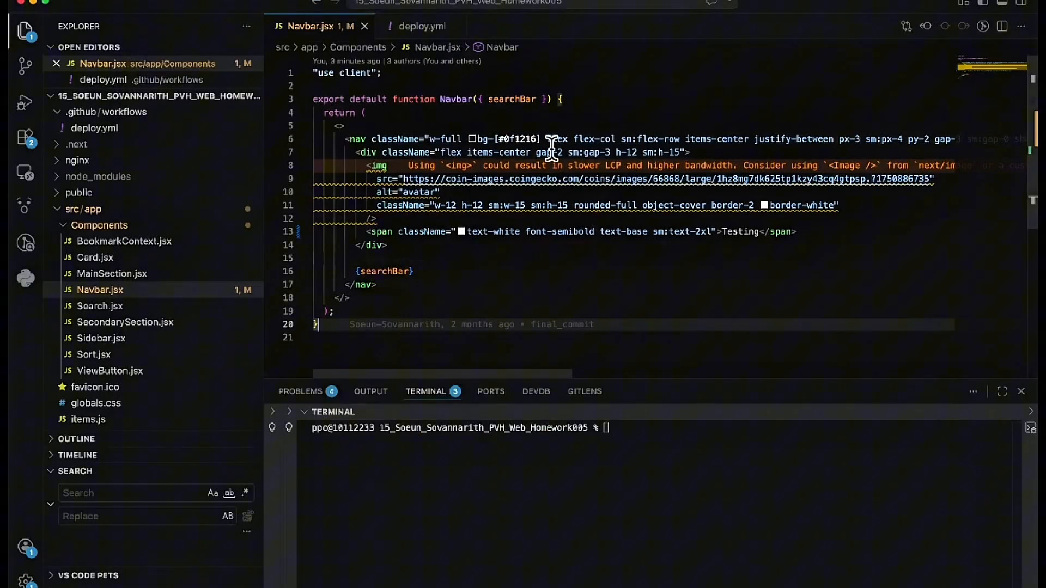
pyautogui.click(556, 231)
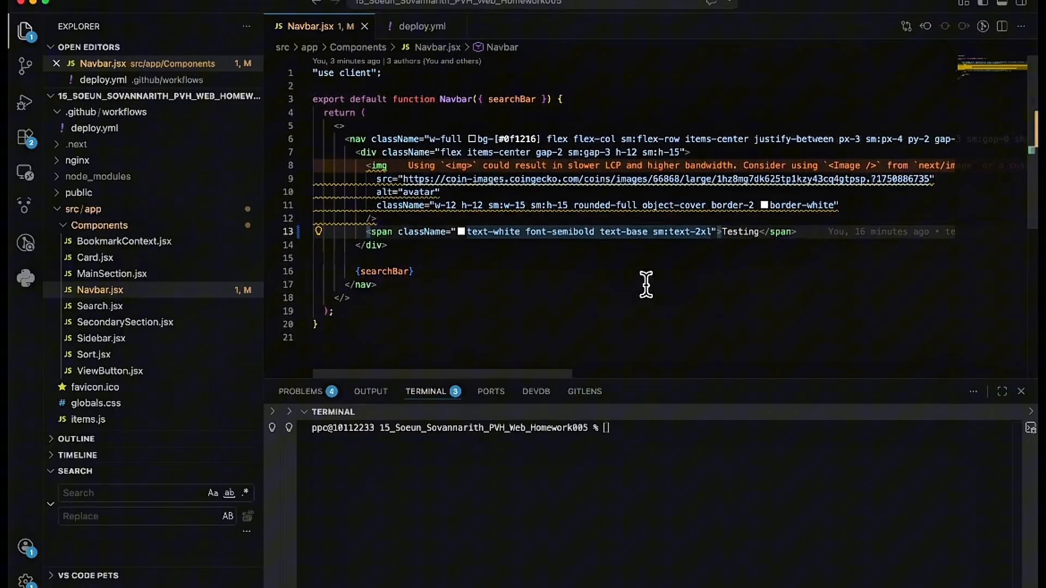
pyautogui.hscroll(2, 645, 285)
pyautogui.hscroll(-2, 642, 285)
pyautogui.click(759, 231)
pyautogui.press('BackSpace')
pyautogui.press('BackSpace')
pyautogui.press('BackSpace')
pyautogui.press('BackSpace')
pyautogui.press('BackSpace')
pyautogui.press('BackSpace')
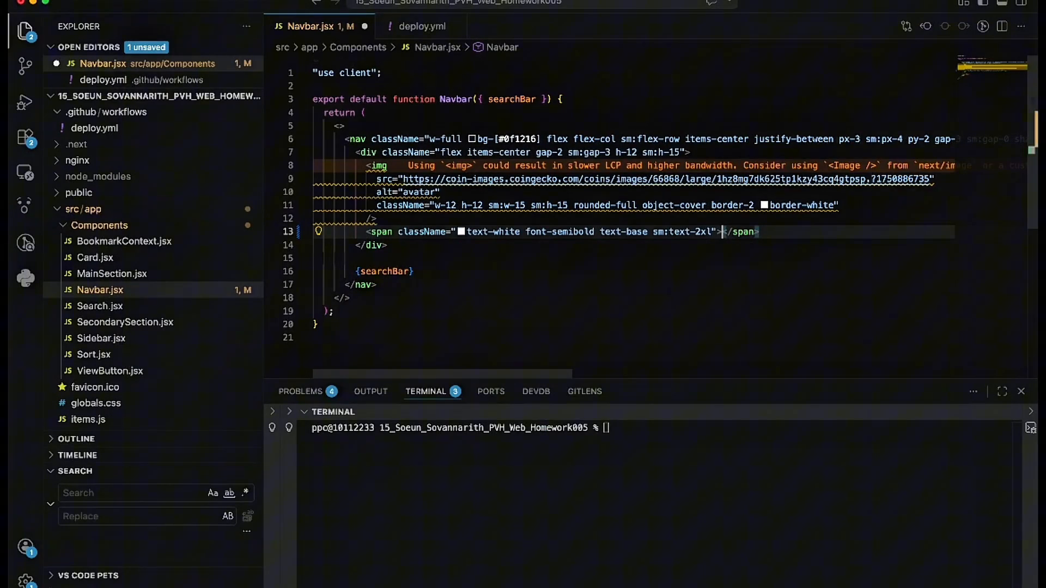
pyautogui.write('I am ')
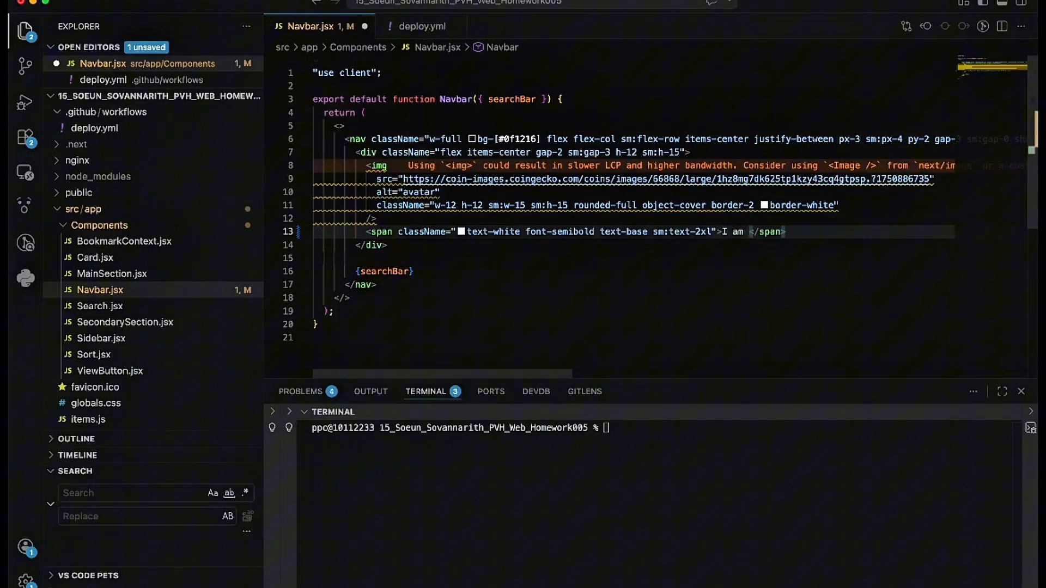
pyautogui.write('demonstrat')
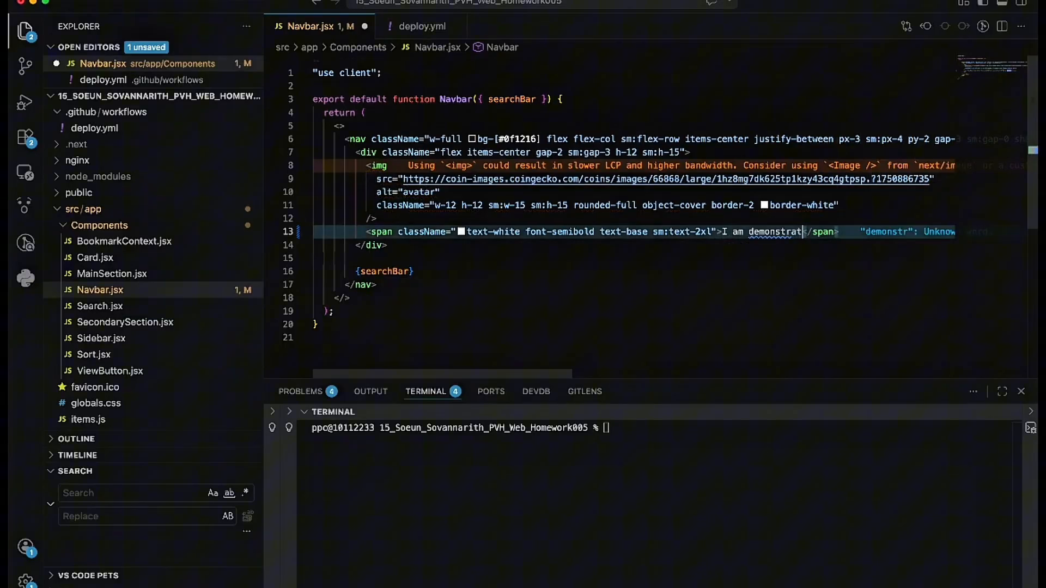
pyautogui.write('ing ')
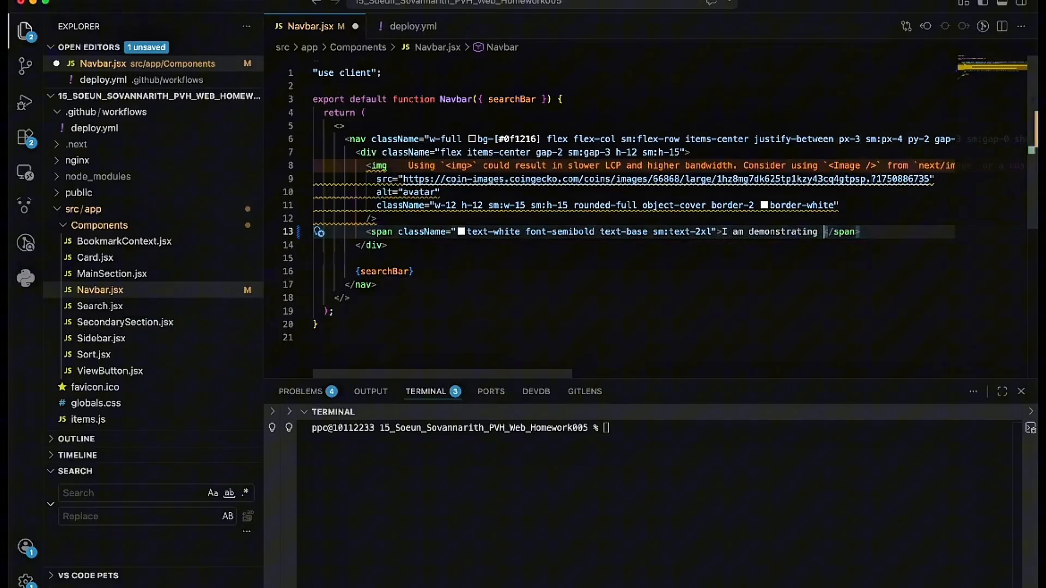
pyautogui.write('Dev')
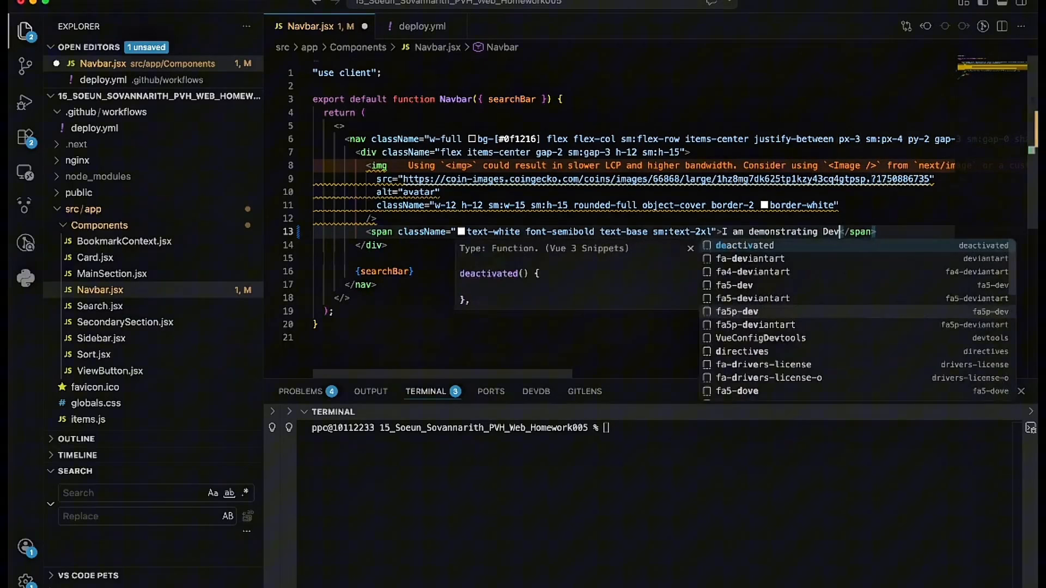
pyautogui.write('Ops final ')
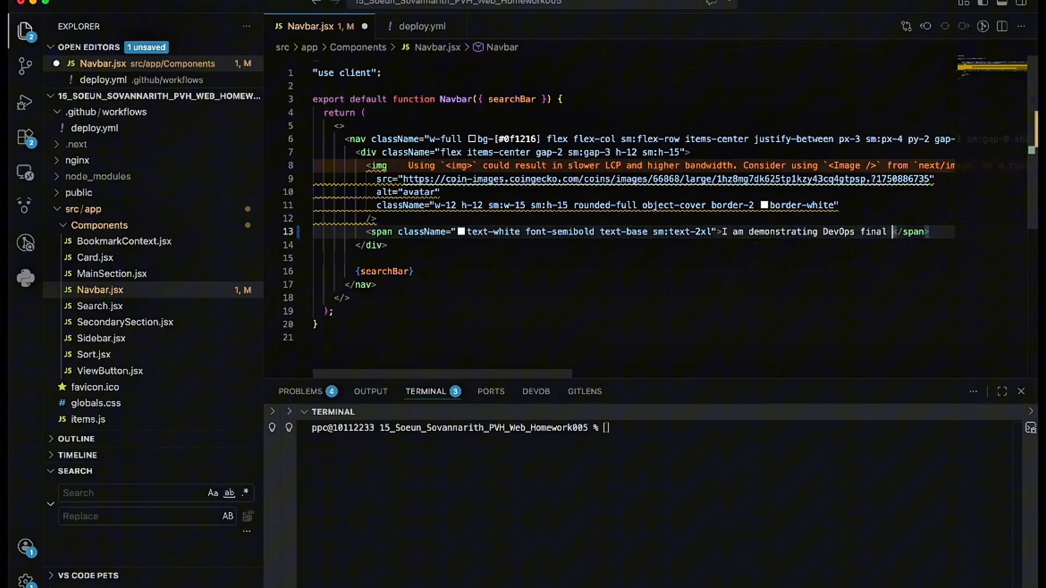
pyautogui.write('project')
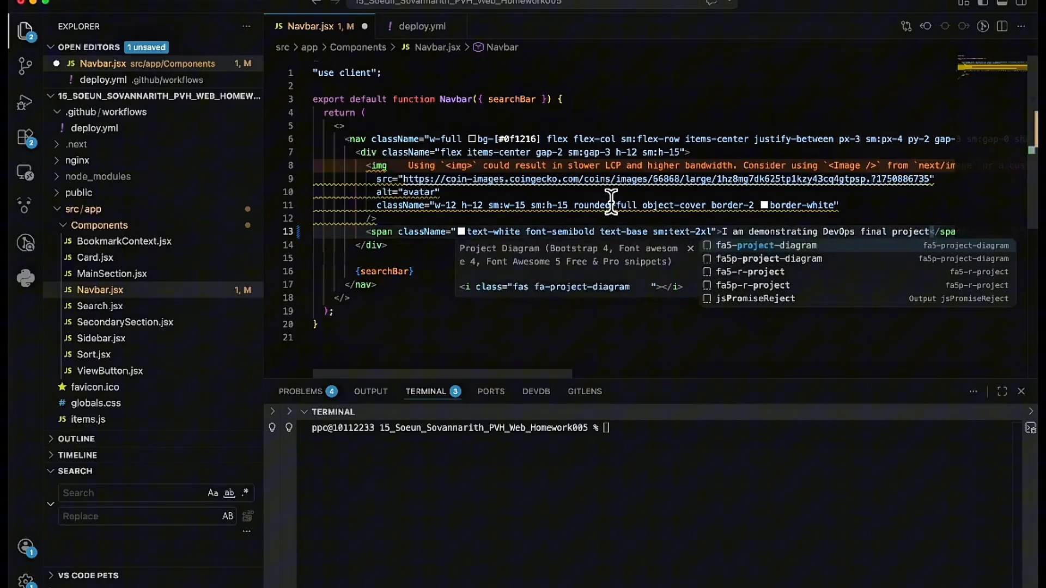
pyautogui.click(612, 206)
pyautogui.moveTo(583, 184)
pyautogui.press('super+s')
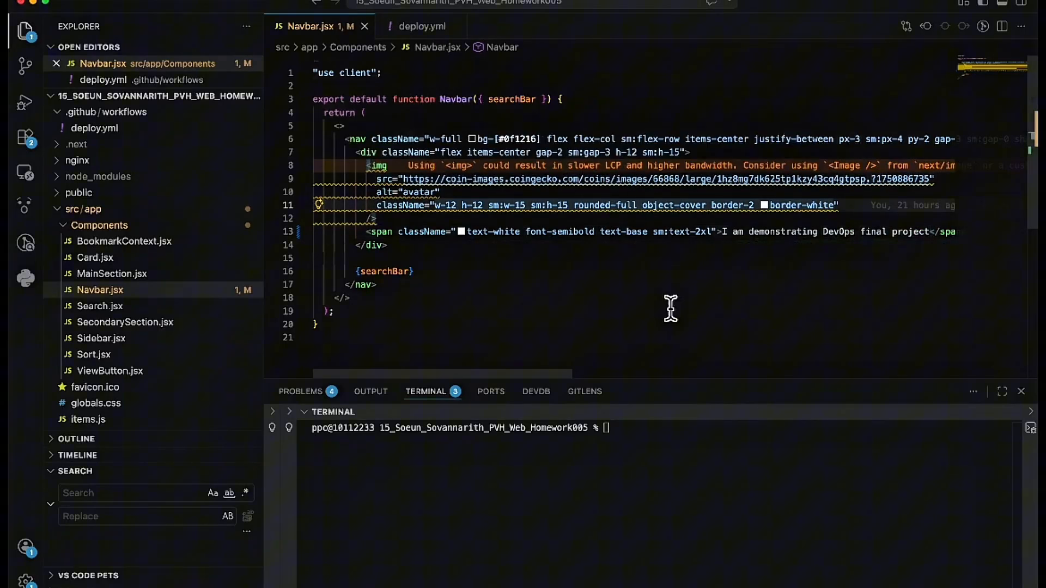
# Stage all changes, commit them with the message "DevOps testing", and push to origin main from the terminal.
pyautogui.click(759, 490)
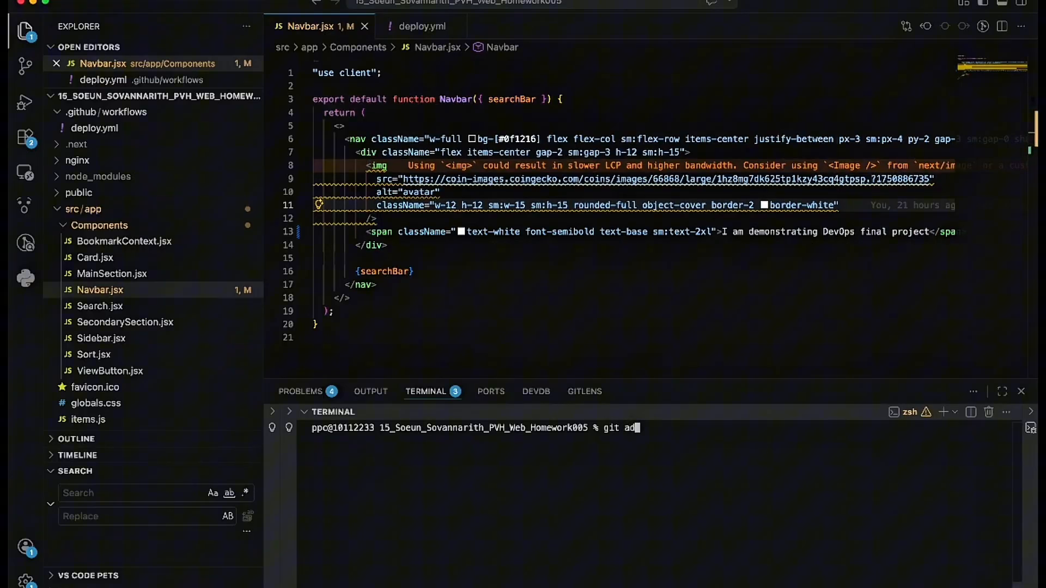
pyautogui.write('git add .')
pyautogui.press('Return')
pyautogui.write('git commit -m "DevOps testing')
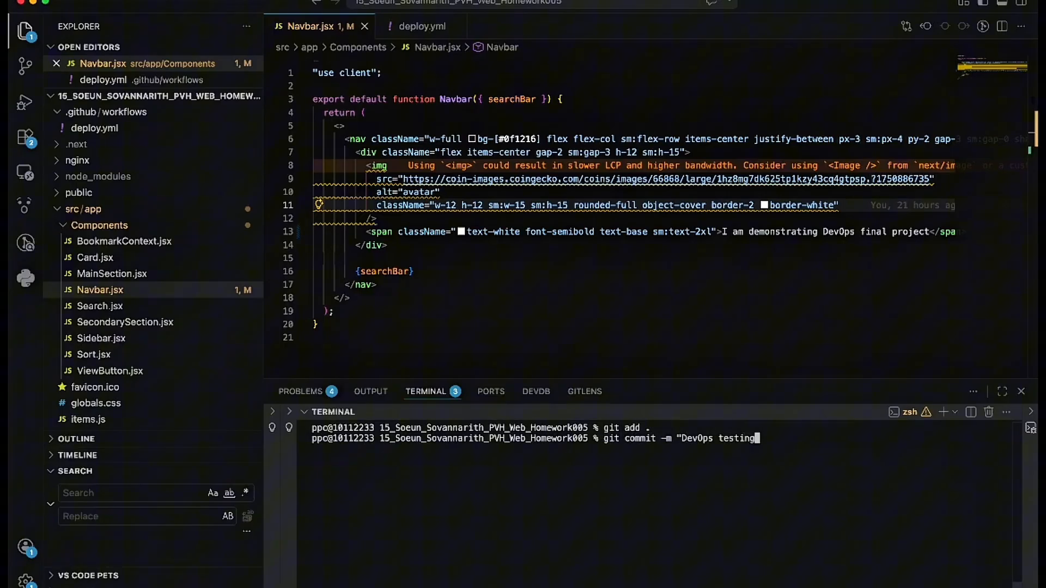
pyautogui.press('Return')
pyautogui.write('git ')
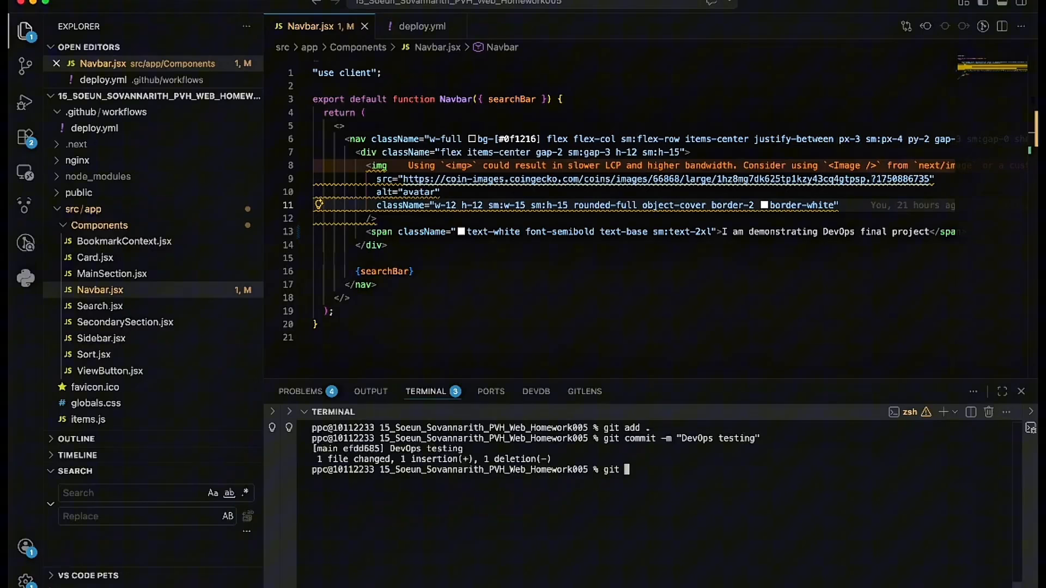
pyautogui.write('push origin main')
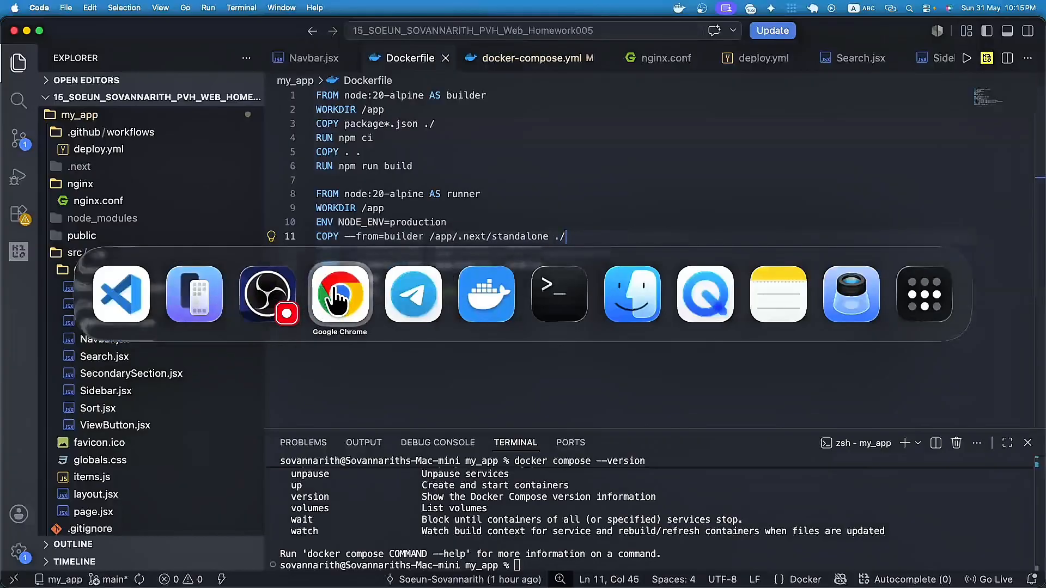
# Switch to Chrome, examine the deploy job log of the "DevOps testing" run in GitHub Actions, and return to the workflow's run list.
pyautogui.click(338, 296)
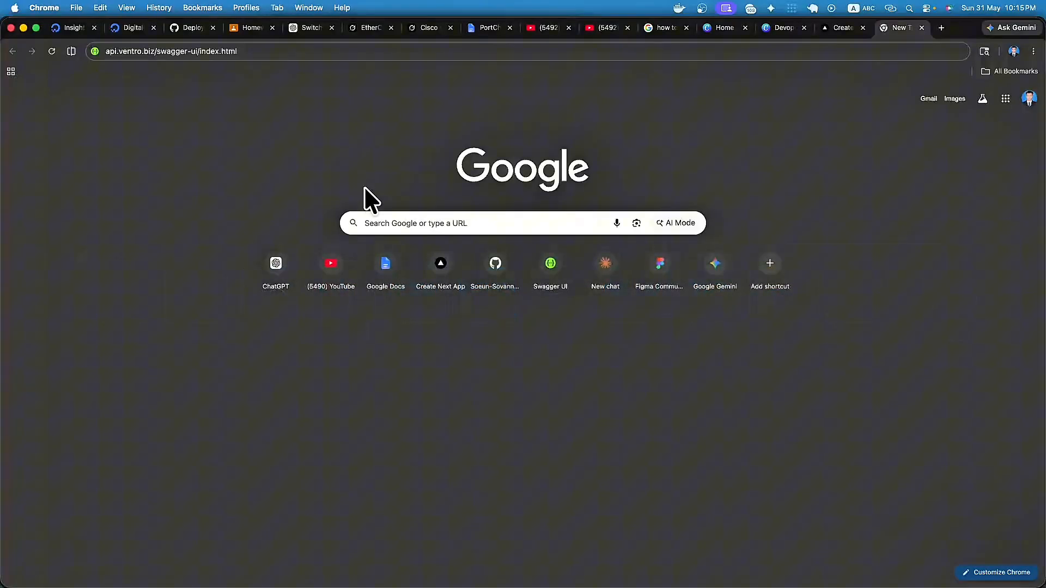
pyautogui.click(189, 28)
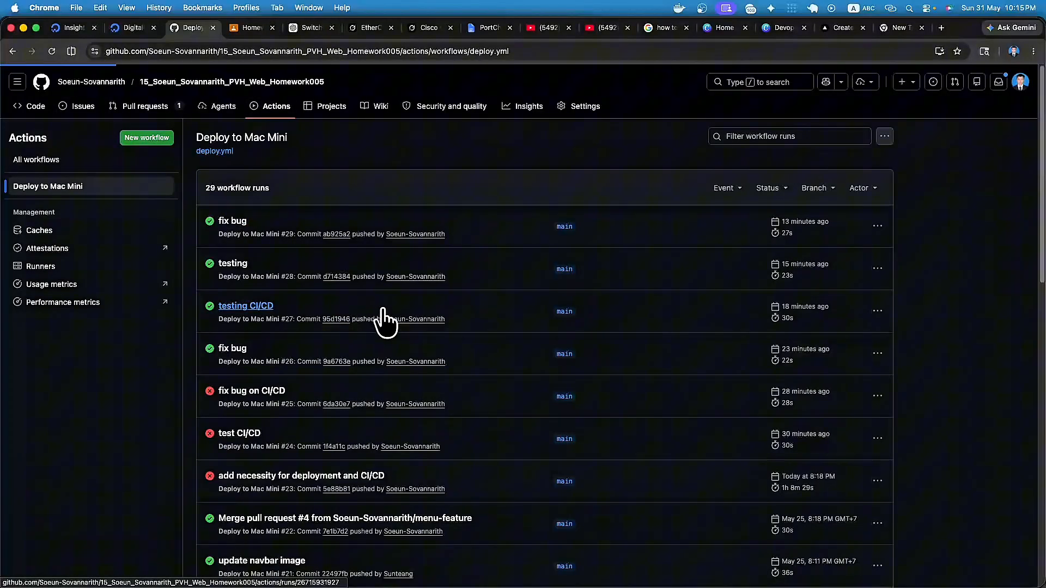
pyautogui.click(262, 222)
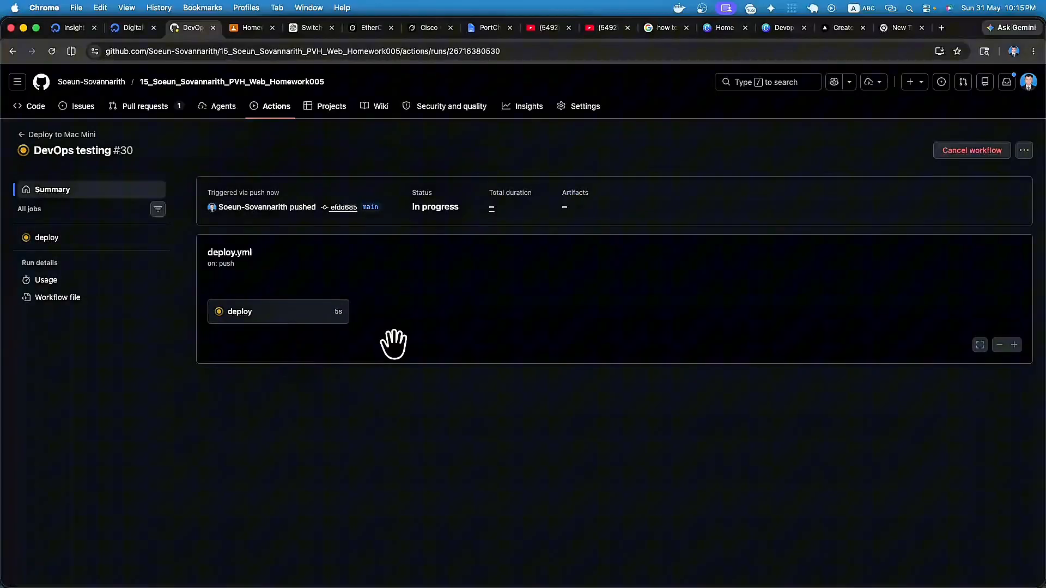
pyautogui.click(319, 316)
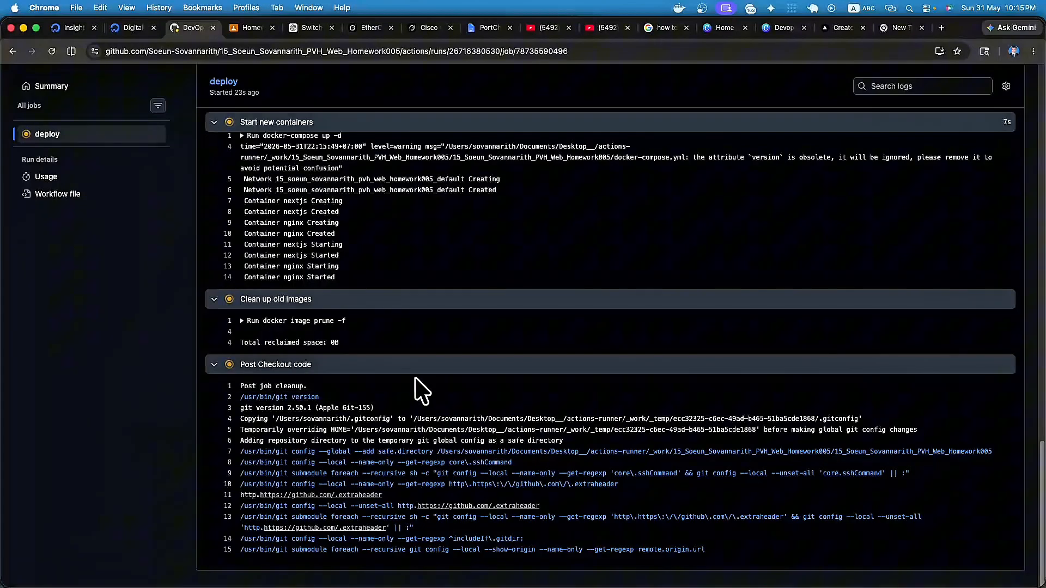
pyautogui.scroll(5, 428, 417)
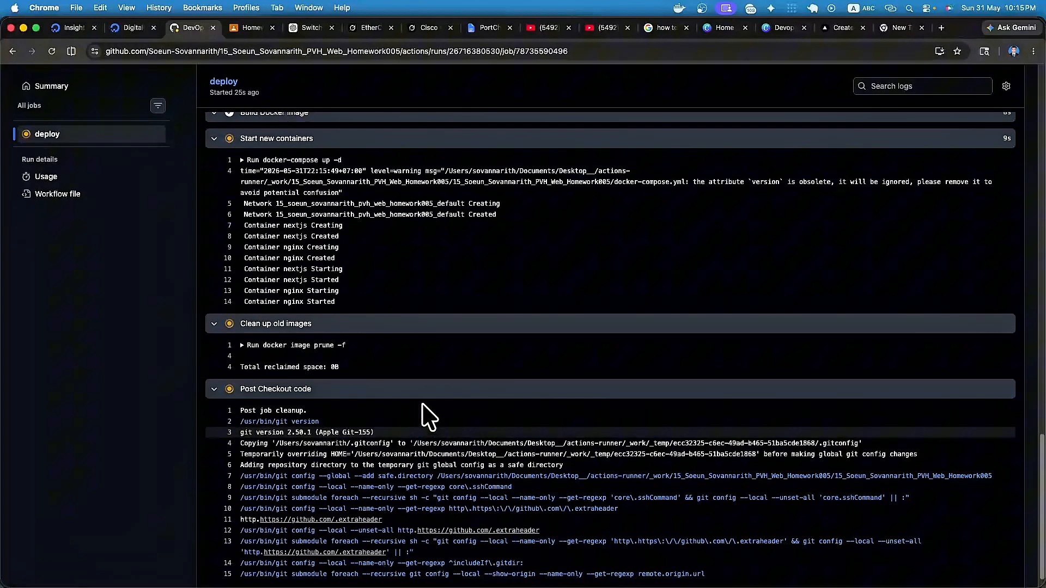
pyautogui.scroll(-6, 424, 406)
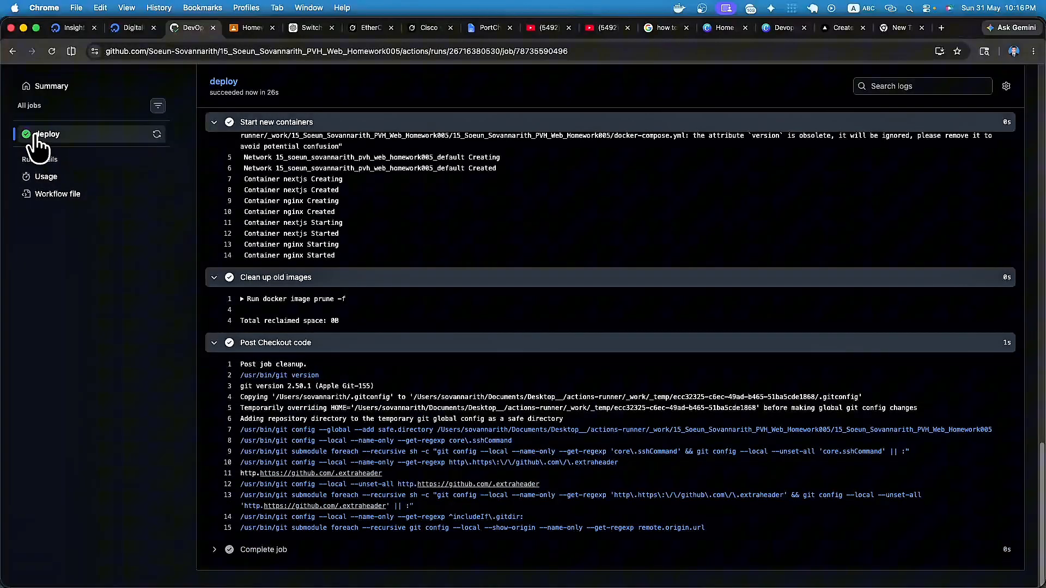
pyautogui.scroll(15, 158, 223)
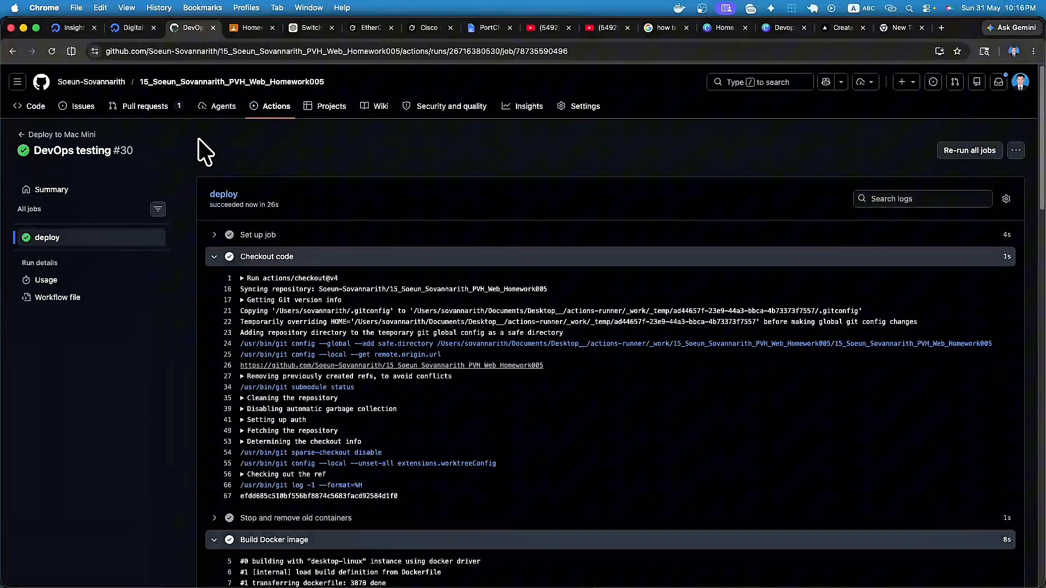
pyautogui.click(35, 135)
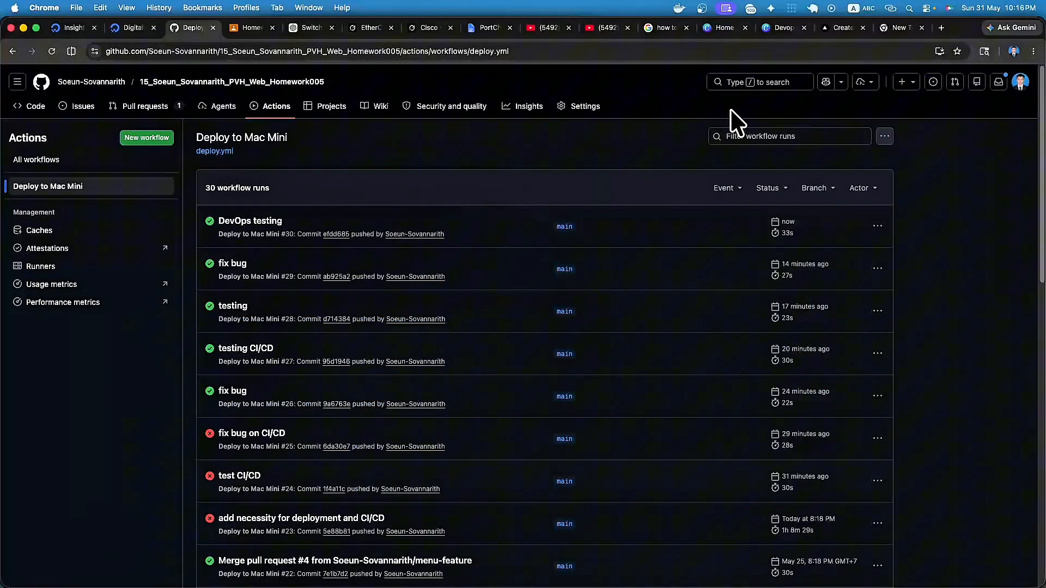
# Reload the app on localhost and check the navbar title against the pushed change.
pyautogui.click(841, 30)
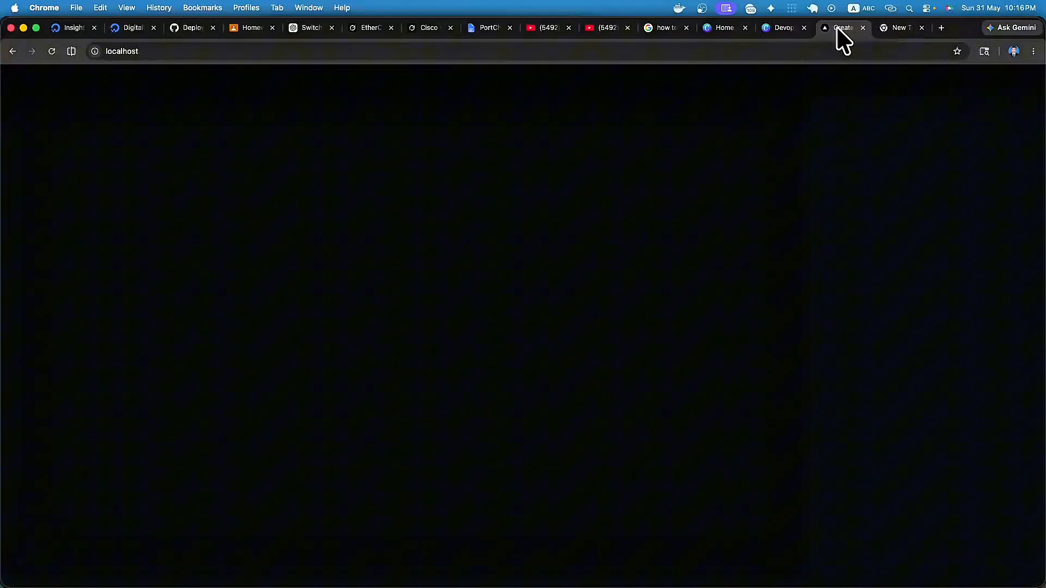
pyautogui.click(52, 50)
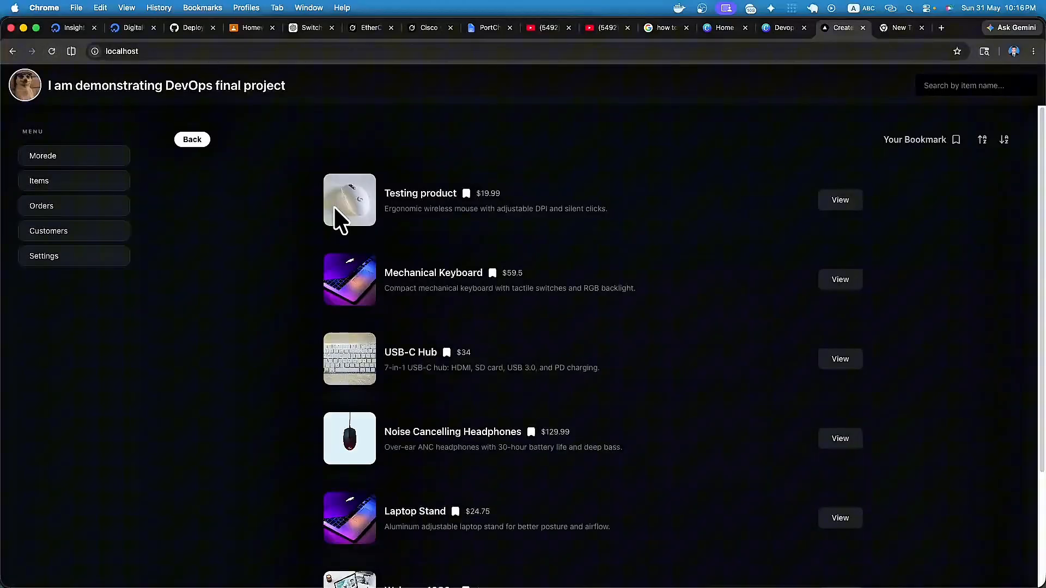
pyautogui.moveTo(307, 82); pyautogui.dragTo(38, 93)
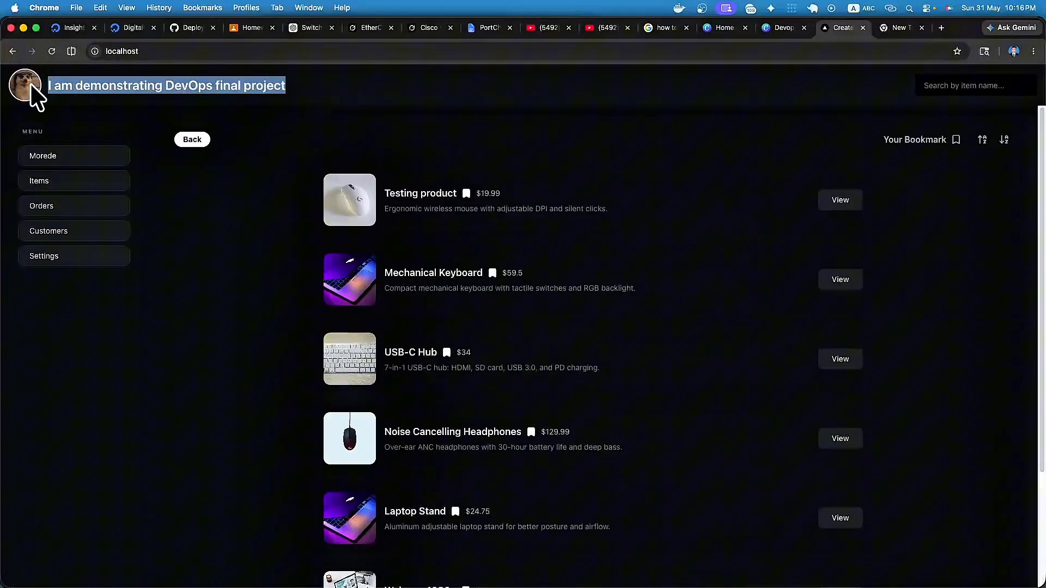
pyautogui.click(305, 94)
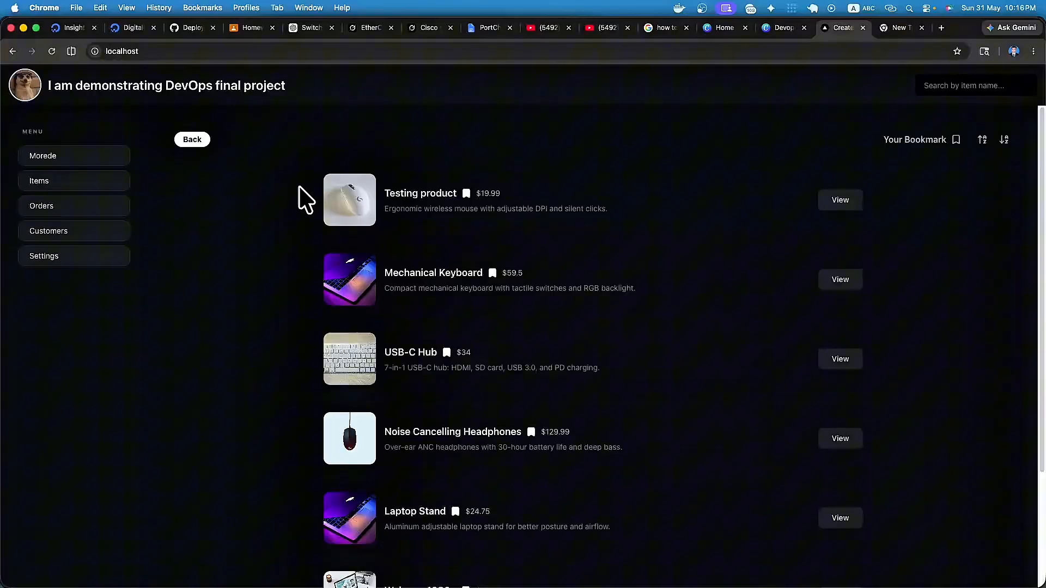
# Switch to iPhone Mirroring, reload the ngrok-hosted app in the phone's browser, and check its navbar title.
pyautogui.moveTo(544, 586)
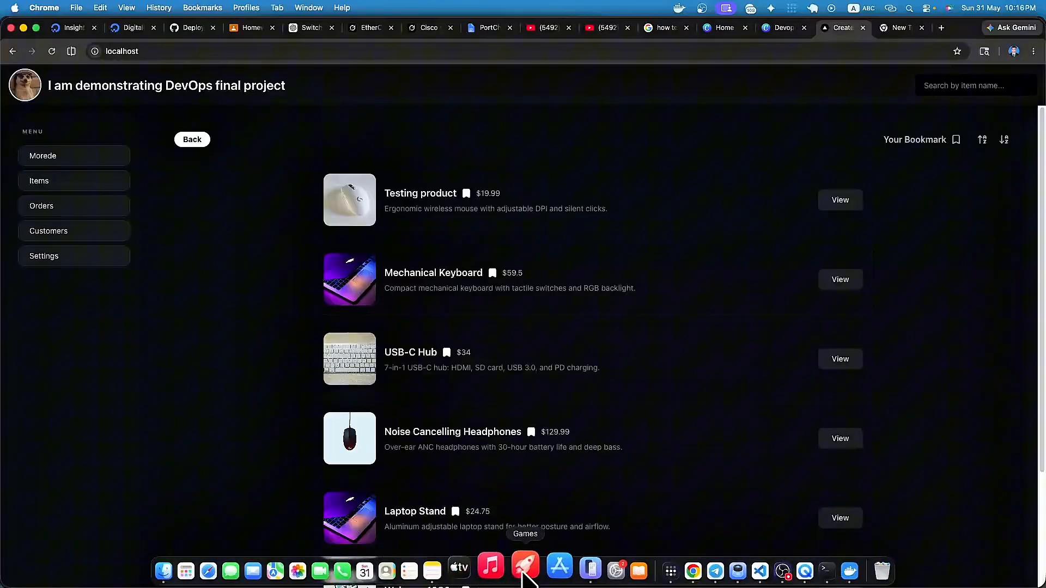
pyautogui.click(570, 567)
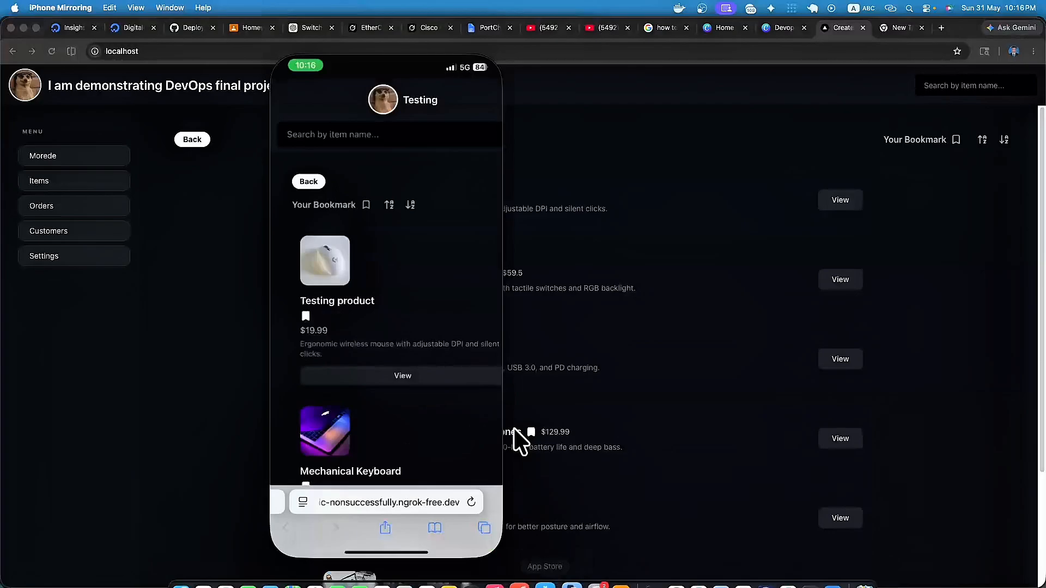
pyautogui.click(471, 502)
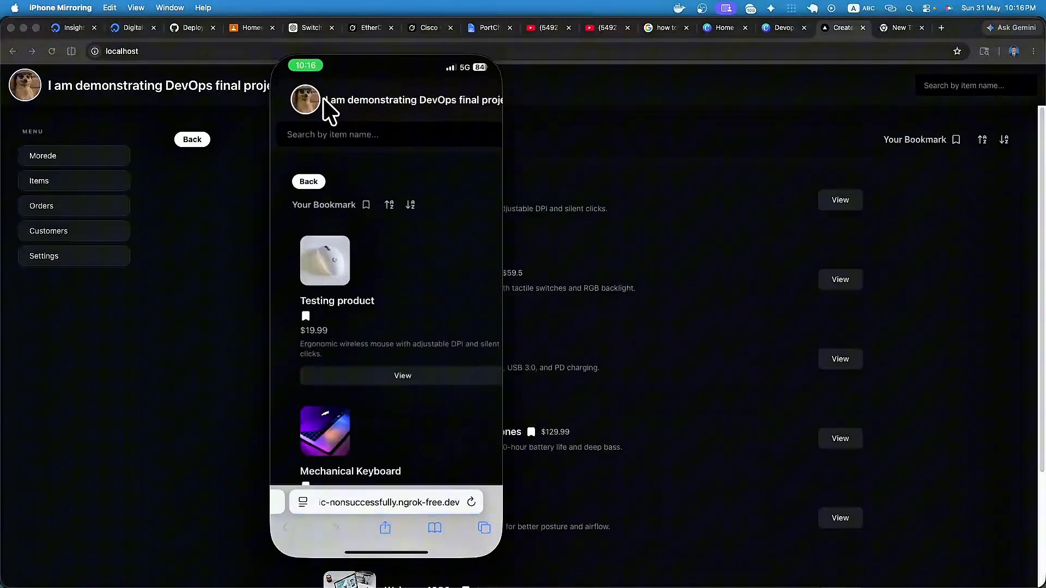
pyautogui.moveTo(325, 102); pyautogui.dragTo(501, 102)
pyautogui.click(424, 135)
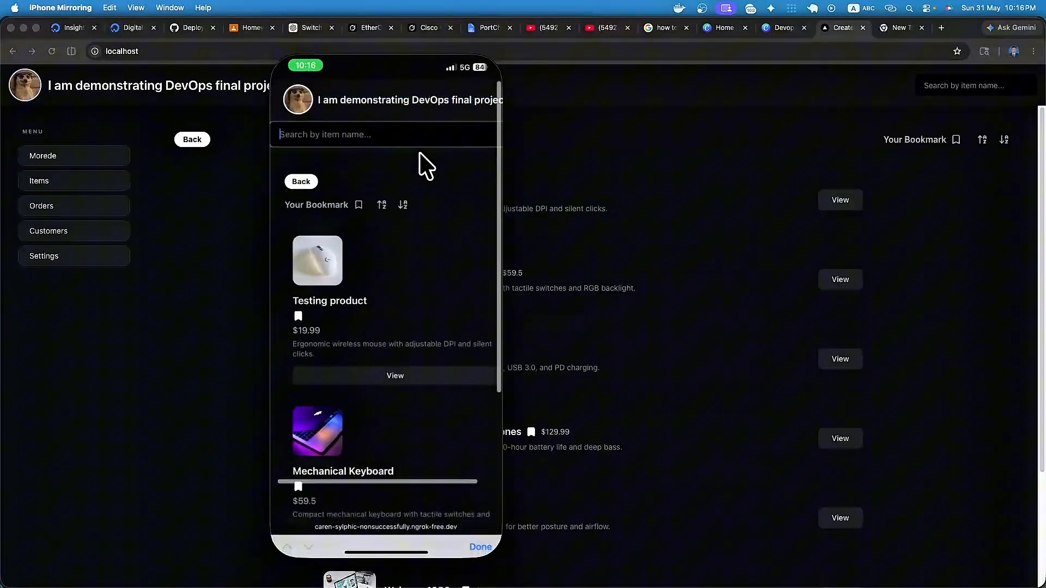
pyautogui.click(184, 240)
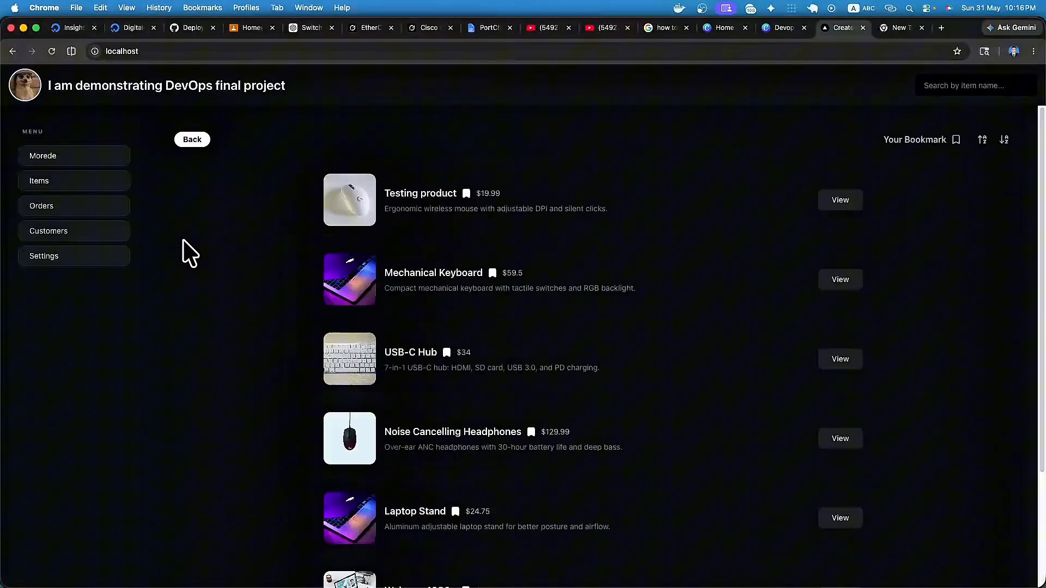
# Switch to VS Code, replace the navbar title text in Navbar.jsx with "Demo Success", and save the file.
pyautogui.click(177, 47)
pyautogui.click(229, 261)
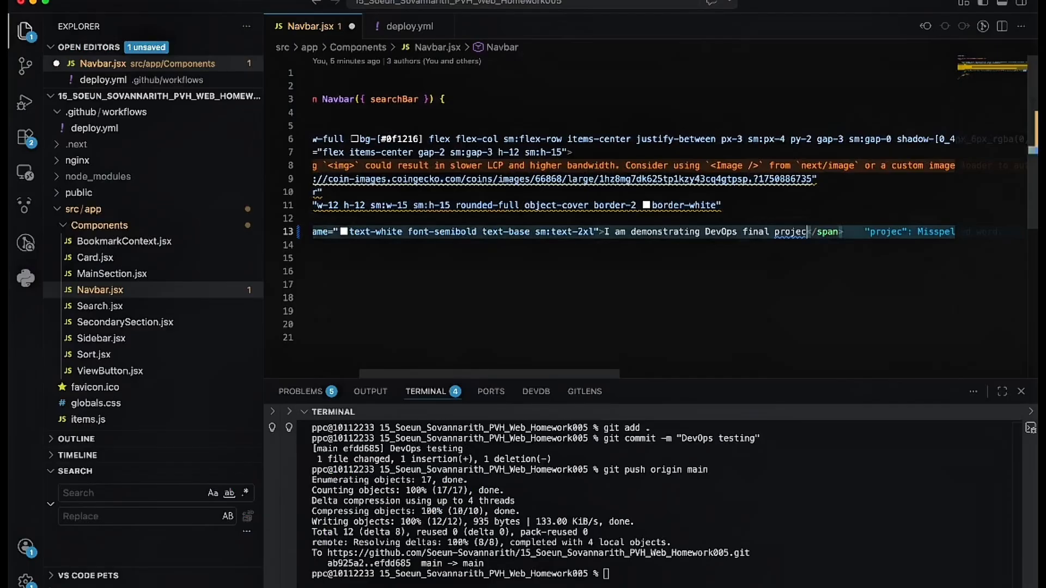
pyautogui.press('BackSpace')
pyautogui.press('BackSpace')
pyautogui.press('BackSpace')
pyautogui.press('BackSpace')
pyautogui.press('BackSpace')
pyautogui.press('BackSpace')
pyautogui.press('BackSpace')
pyautogui.press('BackSpace')
pyautogui.press('BackSpace')
pyautogui.press('BackSpace')
pyautogui.press('BackSpace')
pyautogui.press('BackSpace')
pyautogui.press('BackSpace')
pyautogui.press('BackSpace')
pyautogui.press('BackSpace')
pyautogui.press('BackSpace')
pyautogui.press('BackSpace')
pyautogui.press('BackSpace')
pyautogui.press('BackSpace')
pyautogui.press('BackSpace')
pyautogui.press('BackSpace')
pyautogui.press('BackSpace')
pyautogui.press('BackSpace')
pyautogui.press('BackSpace')
pyautogui.press('BackSpace')
pyautogui.press('BackSpace')
pyautogui.press('BackSpace')
pyautogui.press('BackSpace')
pyautogui.press('BackSpace')
pyautogui.press('BackSpace')
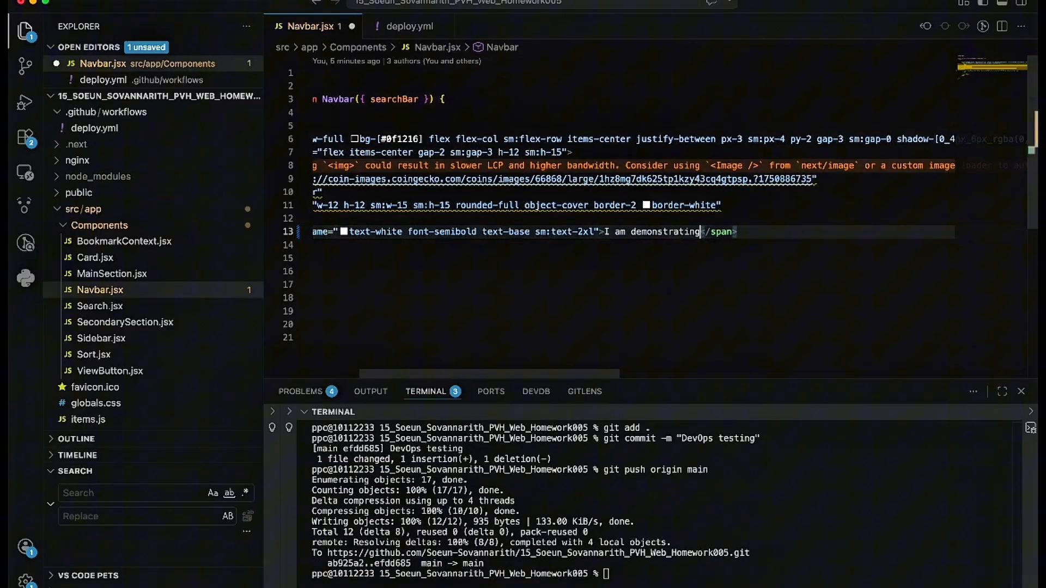
pyautogui.press('BackSpace')
pyautogui.press('BackSpace')
pyautogui.press('BackSpace')
pyautogui.press('BackSpace')
pyautogui.press('BackSpace')
pyautogui.press('BackSpace')
pyautogui.press('BackSpace')
pyautogui.press('BackSpace')
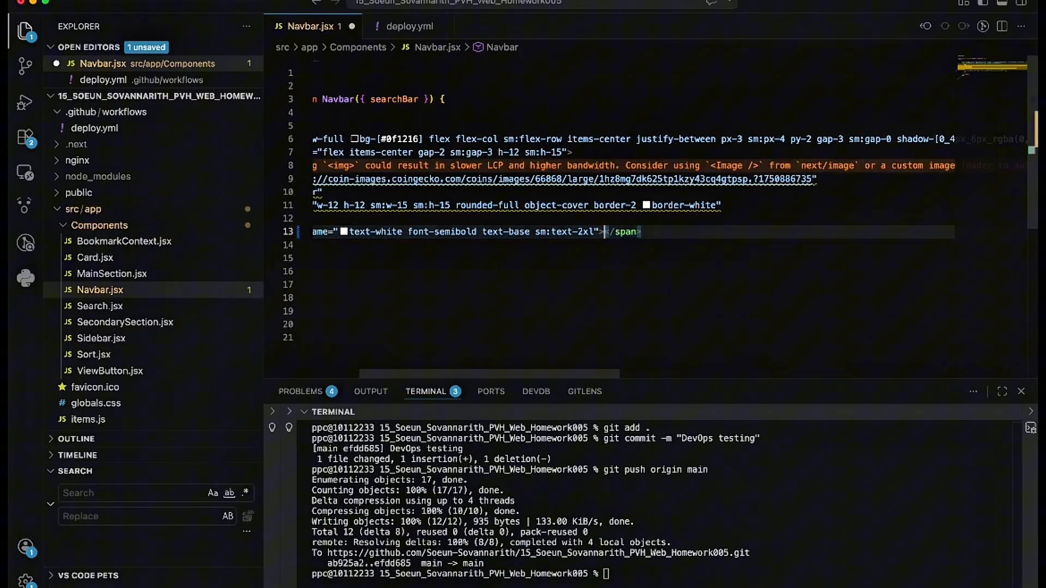
pyautogui.write('e')
pyautogui.press('Escape')
pyautogui.write('mo Succ')
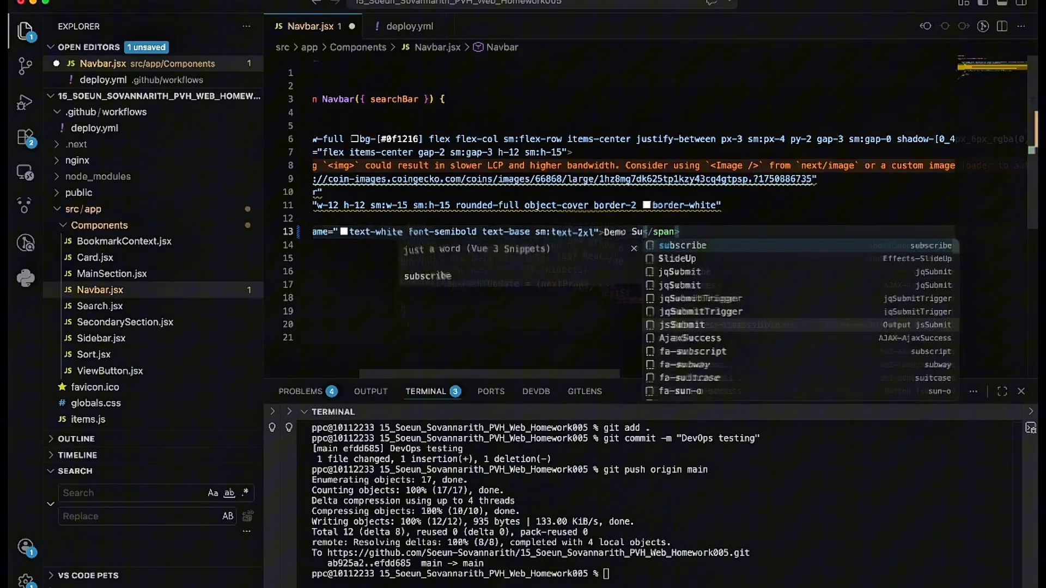
pyautogui.write('ess')
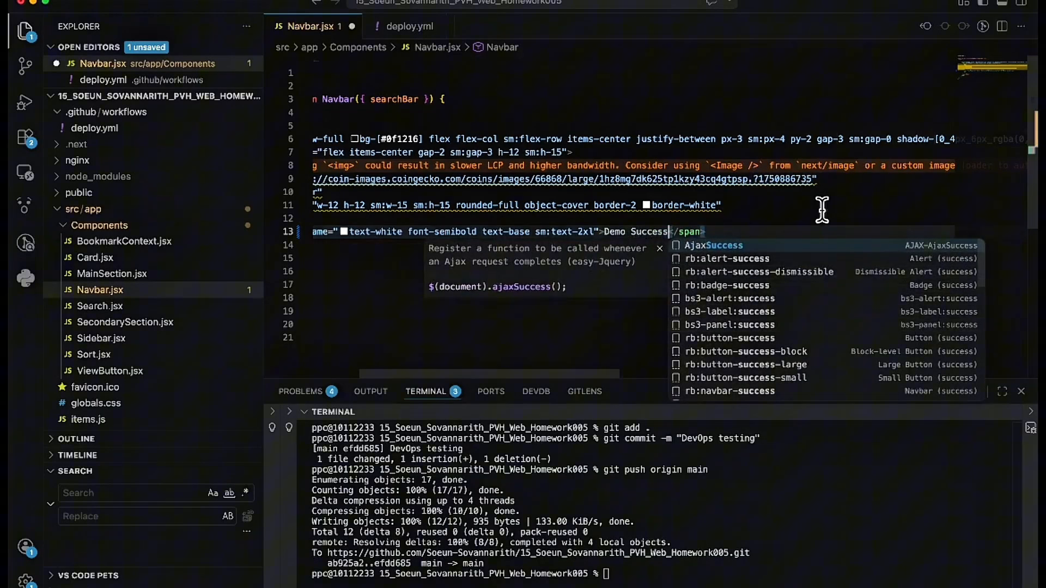
pyautogui.click(852, 205)
pyautogui.moveTo(852, 205)
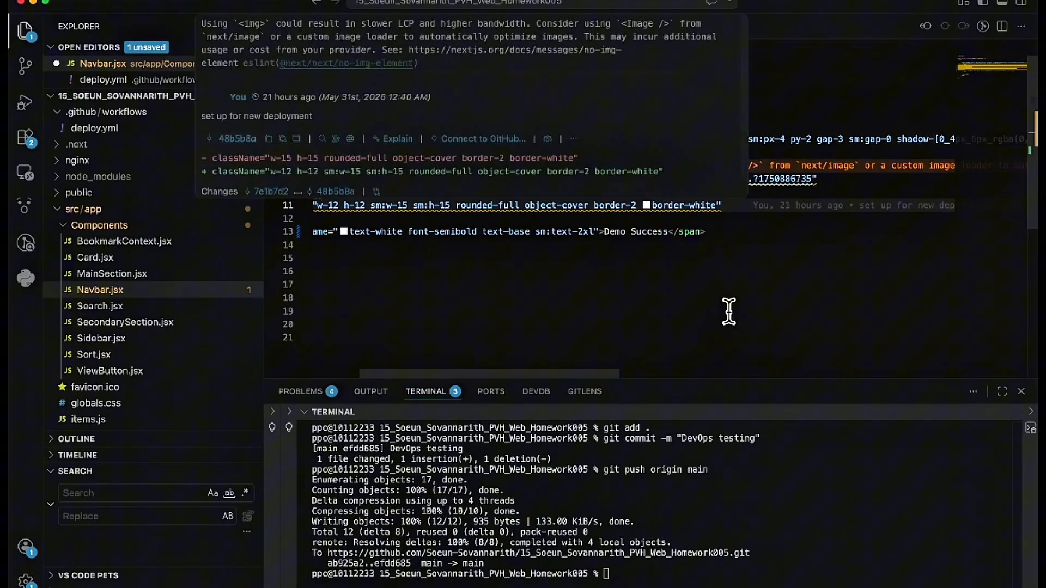
pyautogui.click(664, 311)
pyautogui.press('super+s')
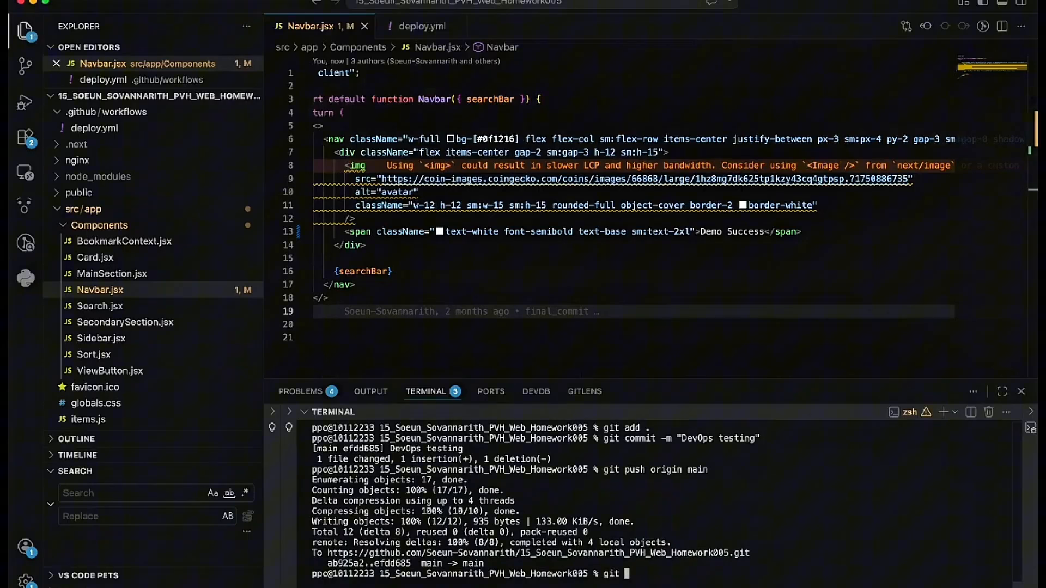
# Stage all changes, commit them with the message "another testing", and push to origin main from the terminal.
pyautogui.write('git commit -m "another testing')
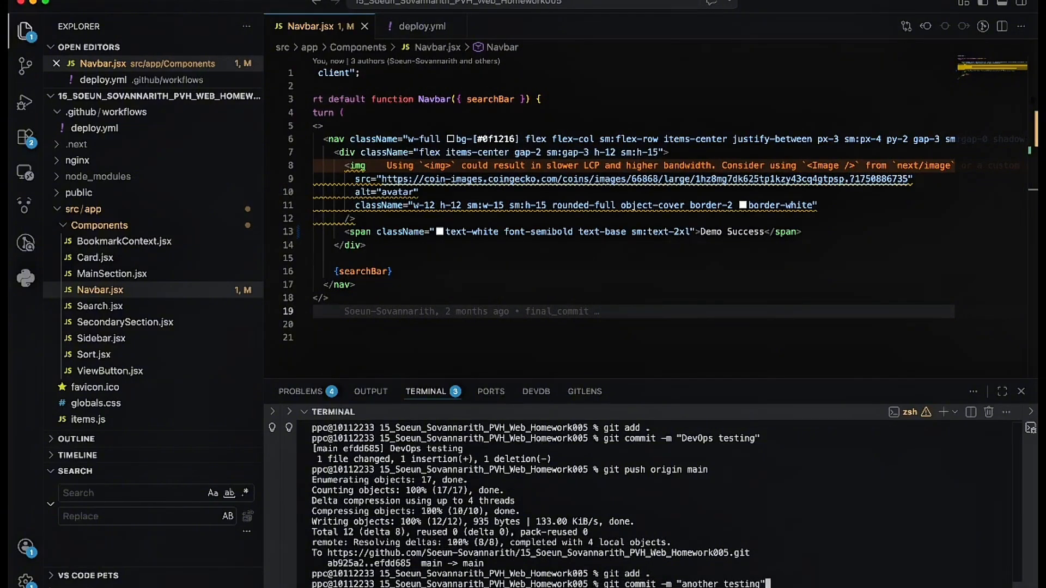
pyautogui.press('Return')
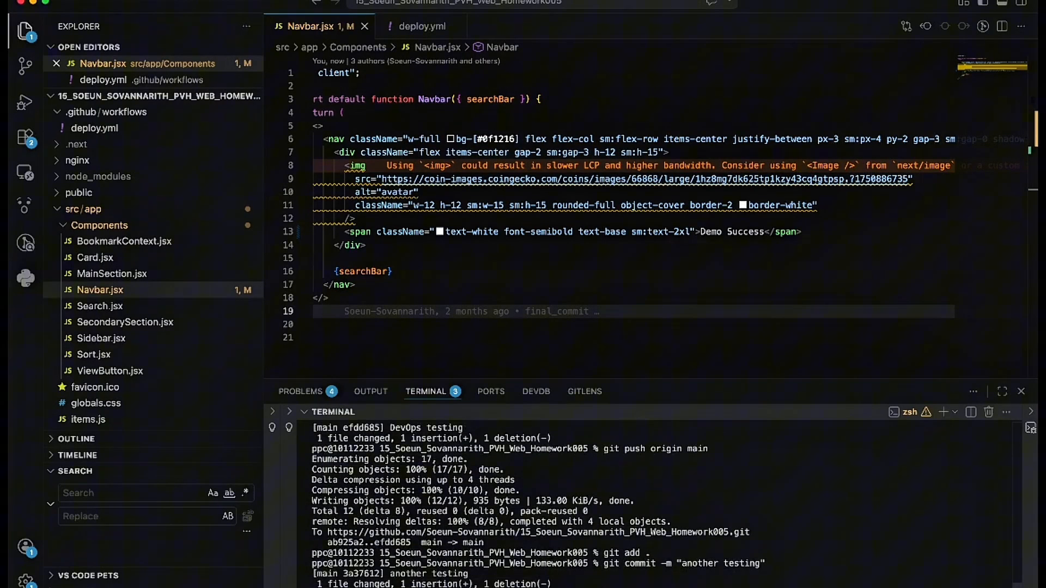
pyautogui.press('Return')
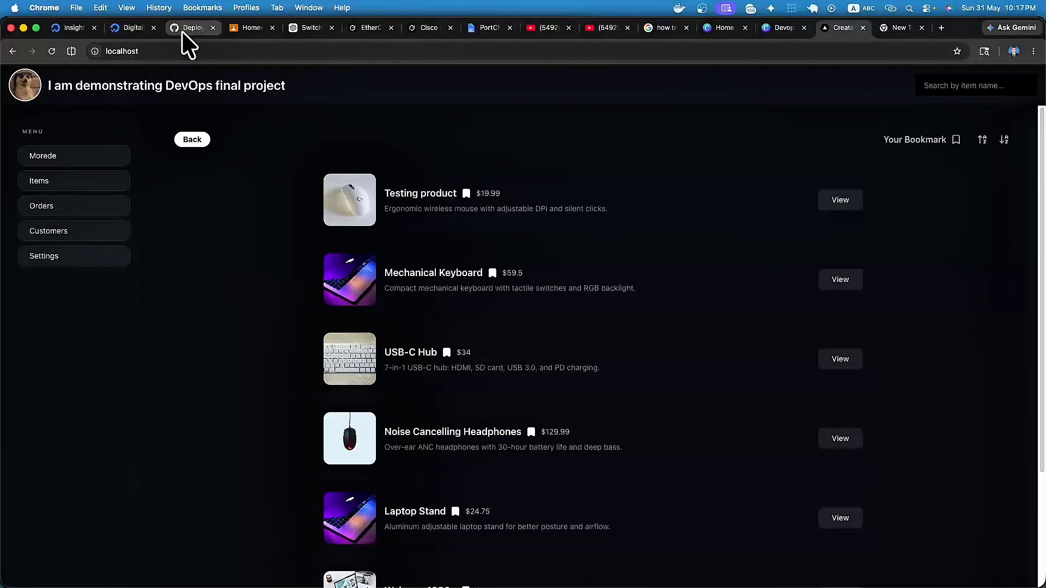
# Switch to Chrome and follow the deploy job log of the "another testing" run in GitHub Actions.
pyautogui.click(183, 33)
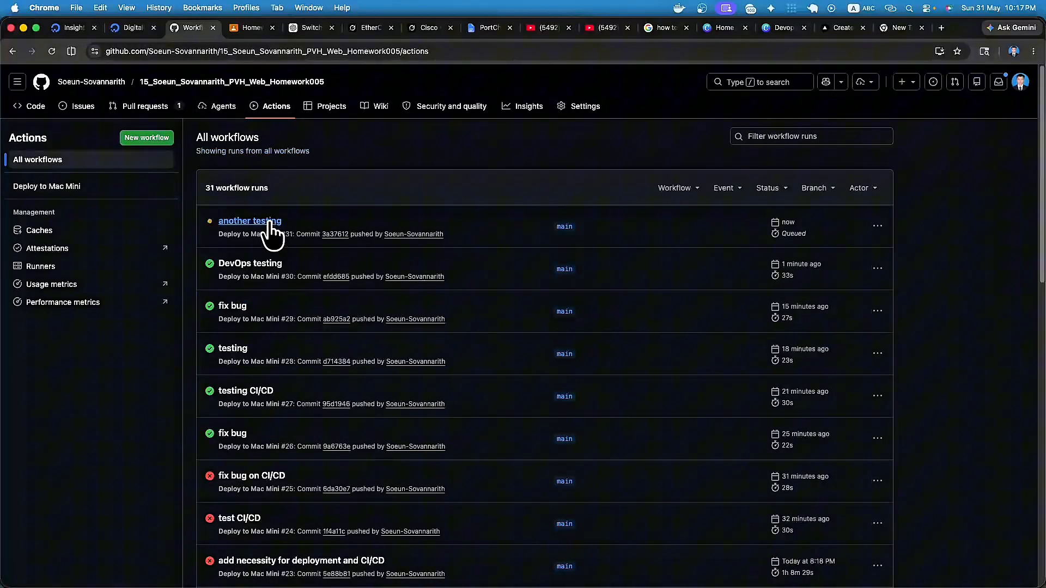
pyautogui.click(264, 221)
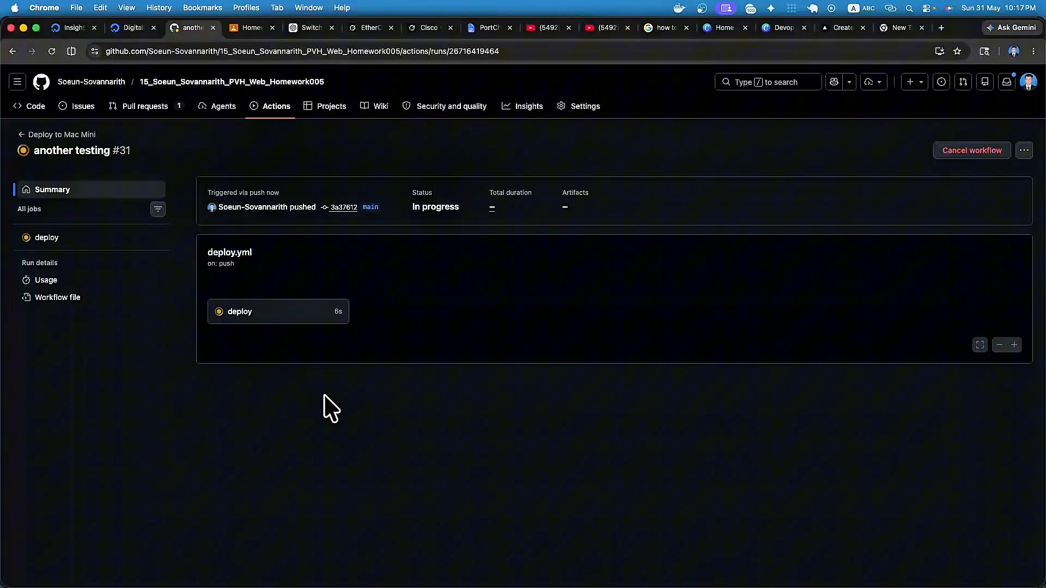
pyautogui.click(284, 314)
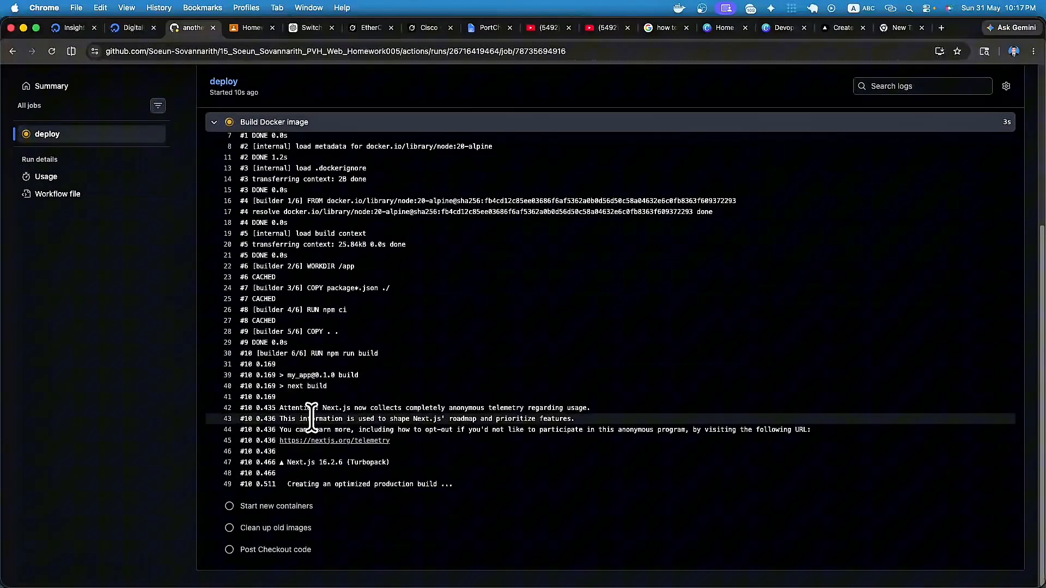
pyautogui.scroll(3, 311, 418)
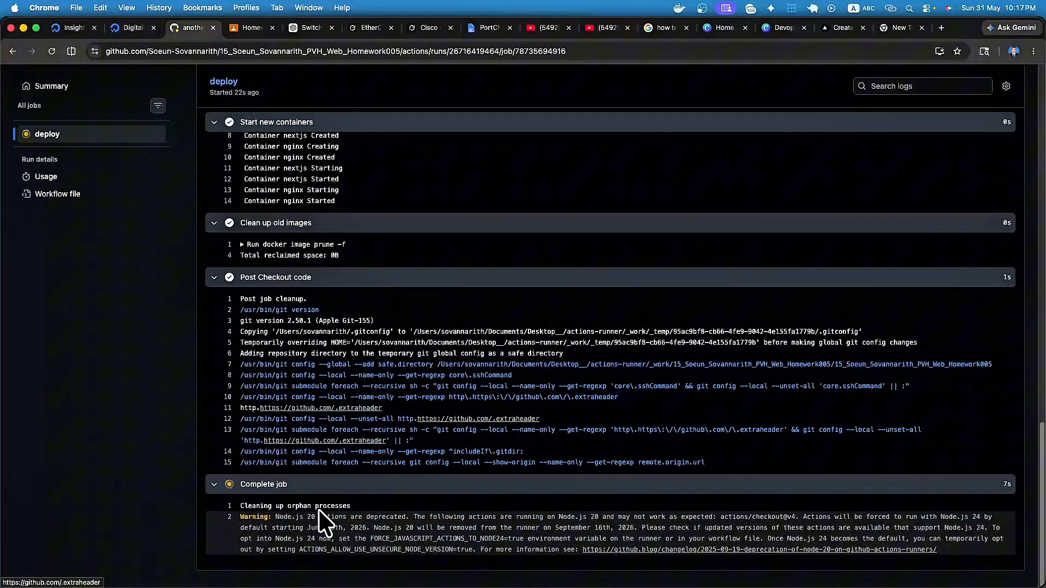
pyautogui.click(249, 486)
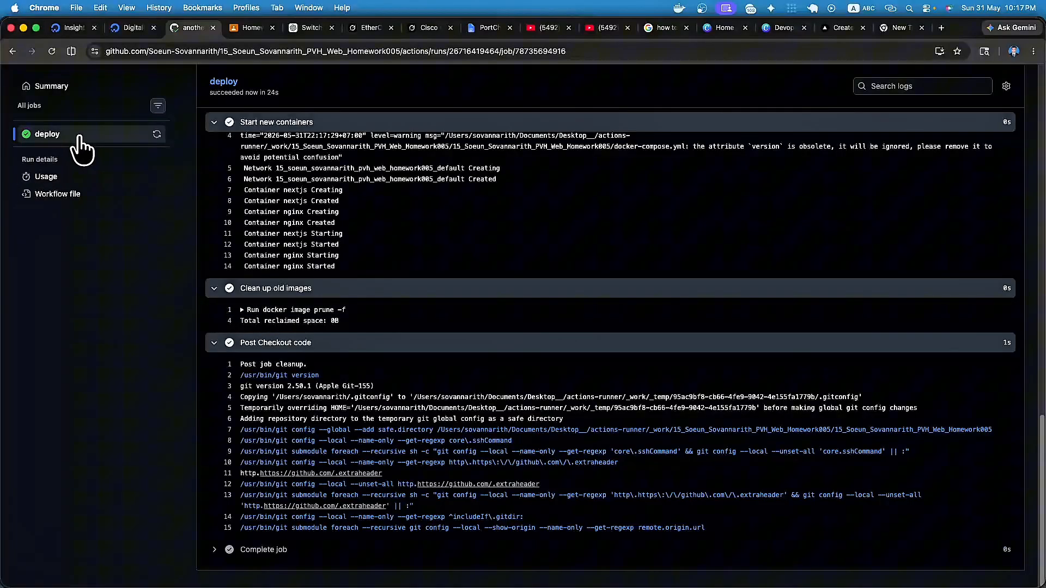
# Reload the app on localhost and compare its navbar title with the newly pushed text.
pyautogui.click(833, 27)
pyautogui.click(52, 50)
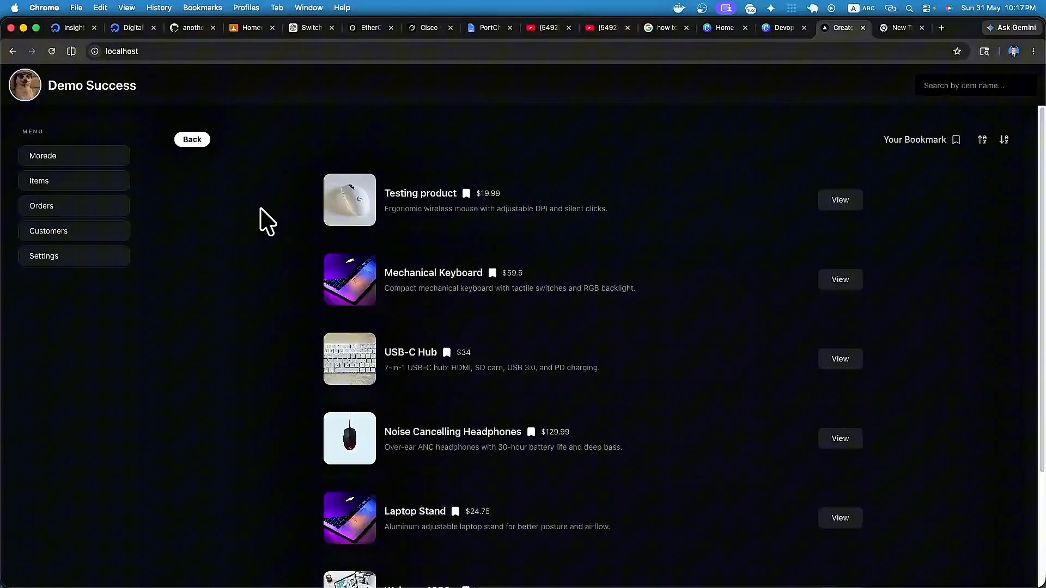
pyautogui.moveTo(158, 98); pyautogui.dragTo(42, 93)
pyautogui.click(209, 103)
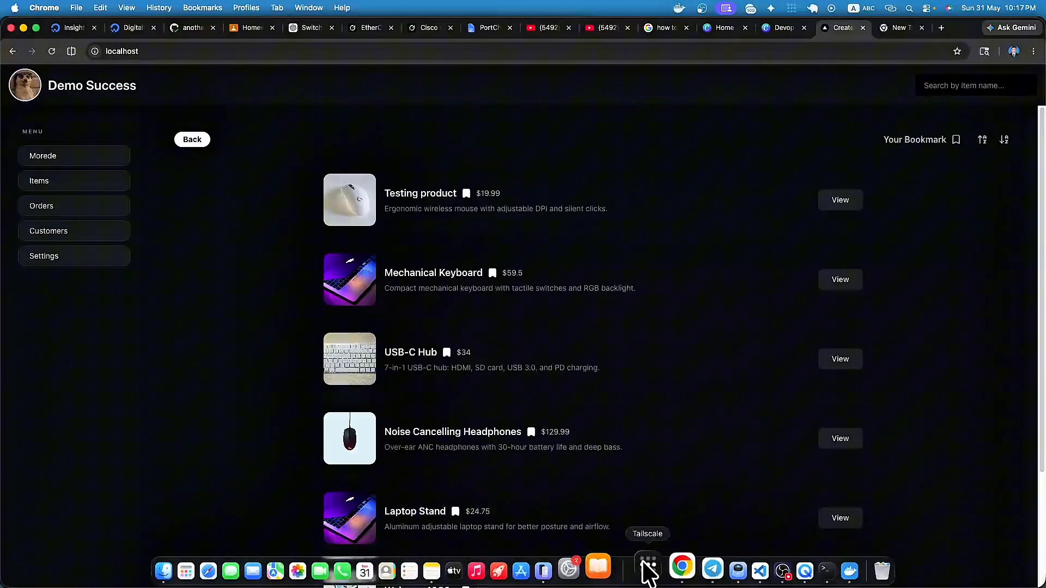
# Switch to iPhone Mirroring, reload the ngrok-hosted app and check its navbar title, then return to the localhost page in Chrome.
pyautogui.click(569, 561)
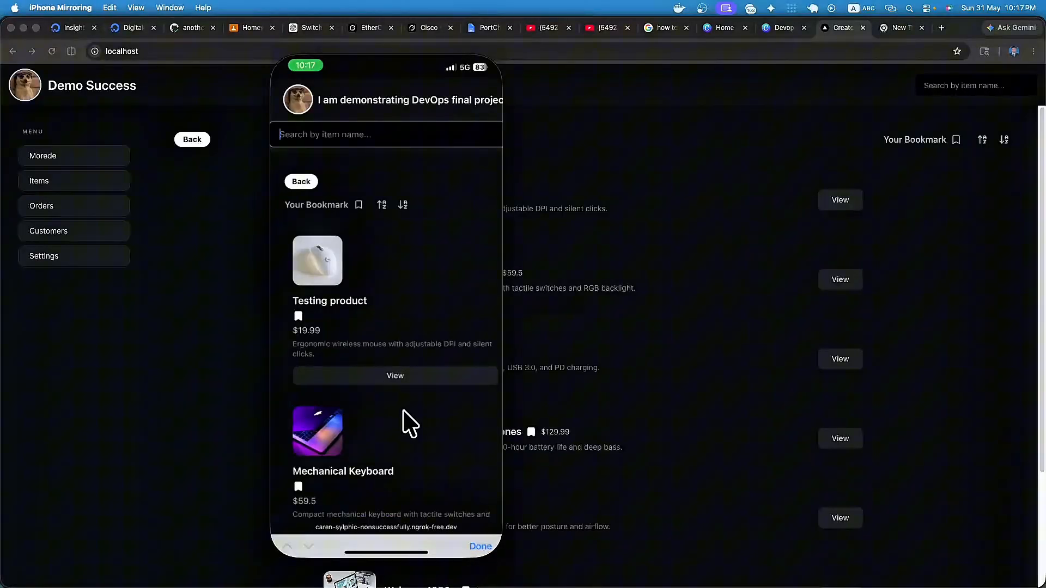
pyautogui.click(480, 546)
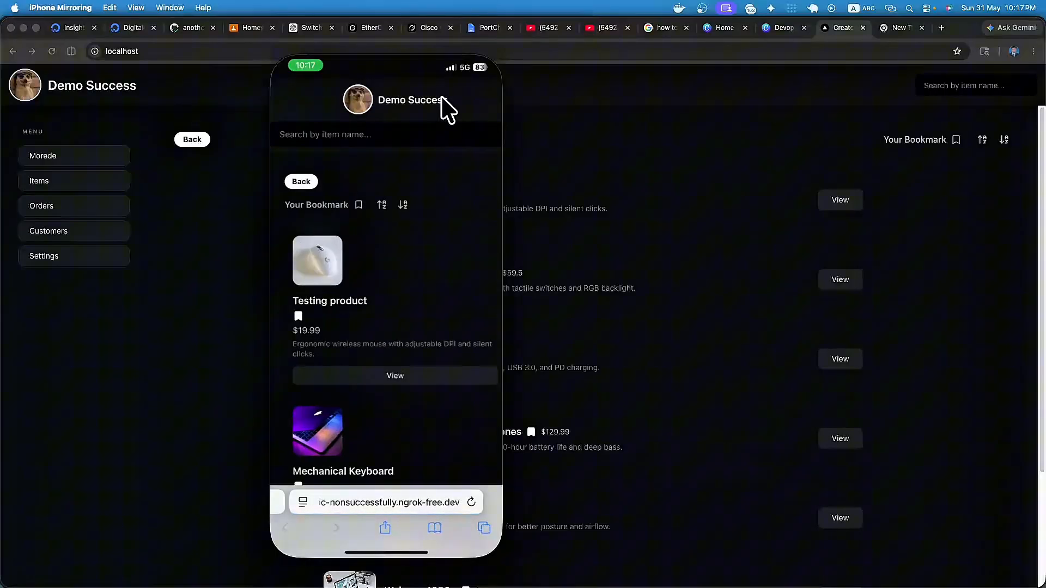
pyautogui.click(189, 245)
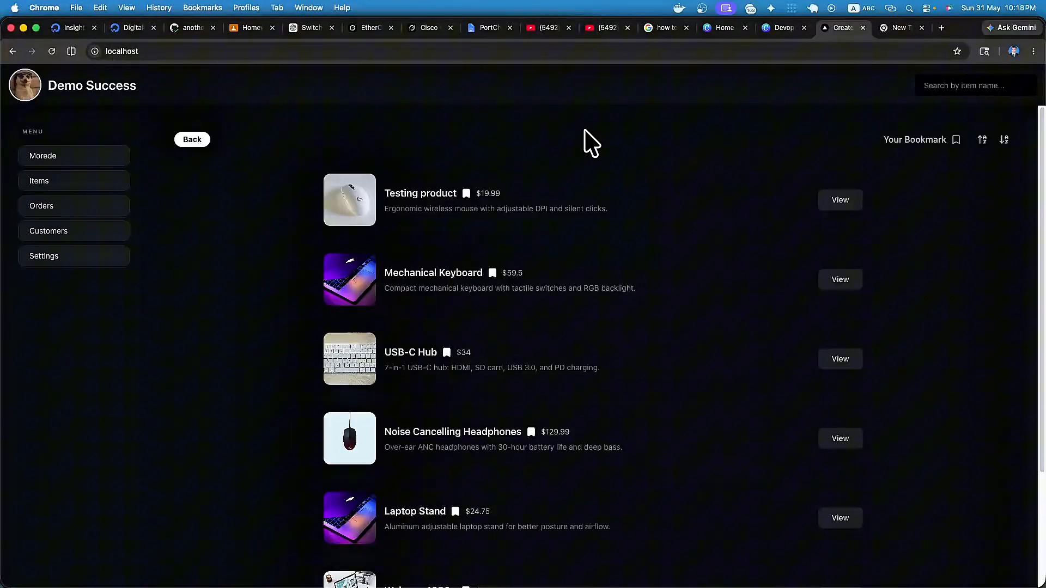
pyautogui.scroll(-3, 504, 308)
pyautogui.scroll(3, 500, 301)
# Switch to VS Code and examine the runner-stage COPY instructions in the Dockerfile.
pyautogui.moveTo(591, 586)
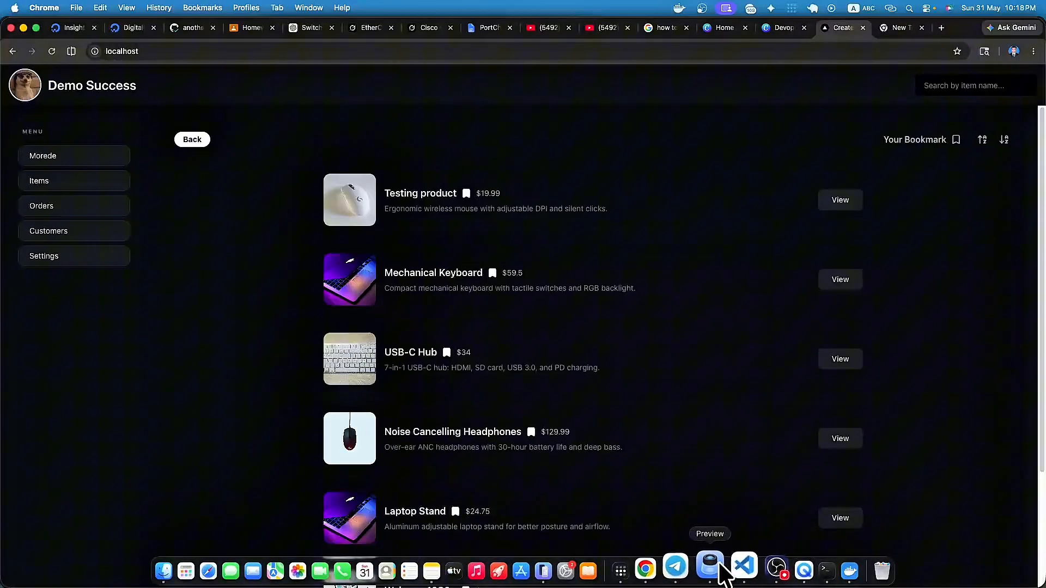
pyautogui.click(727, 569)
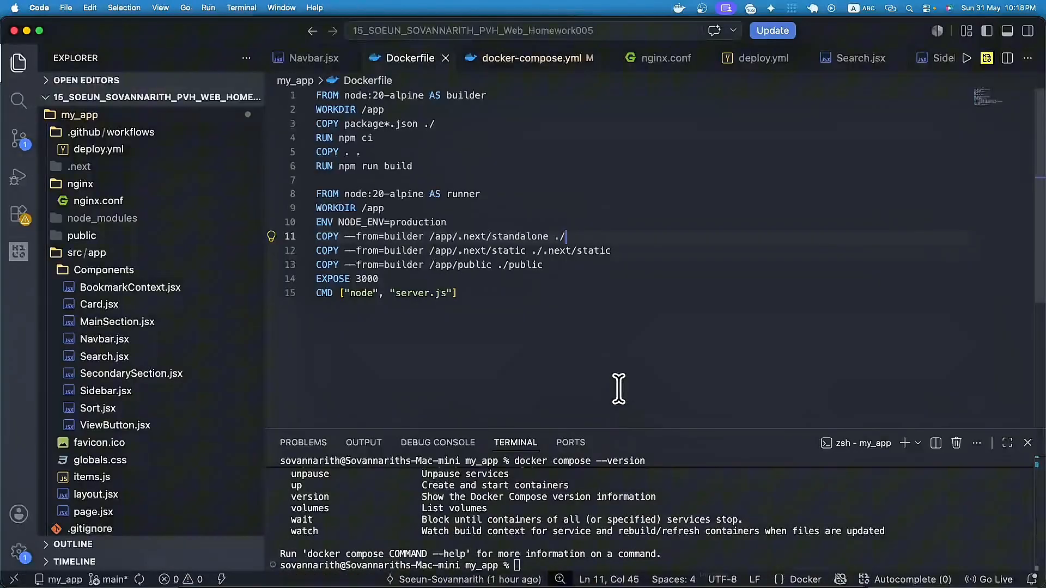
pyautogui.click(592, 264)
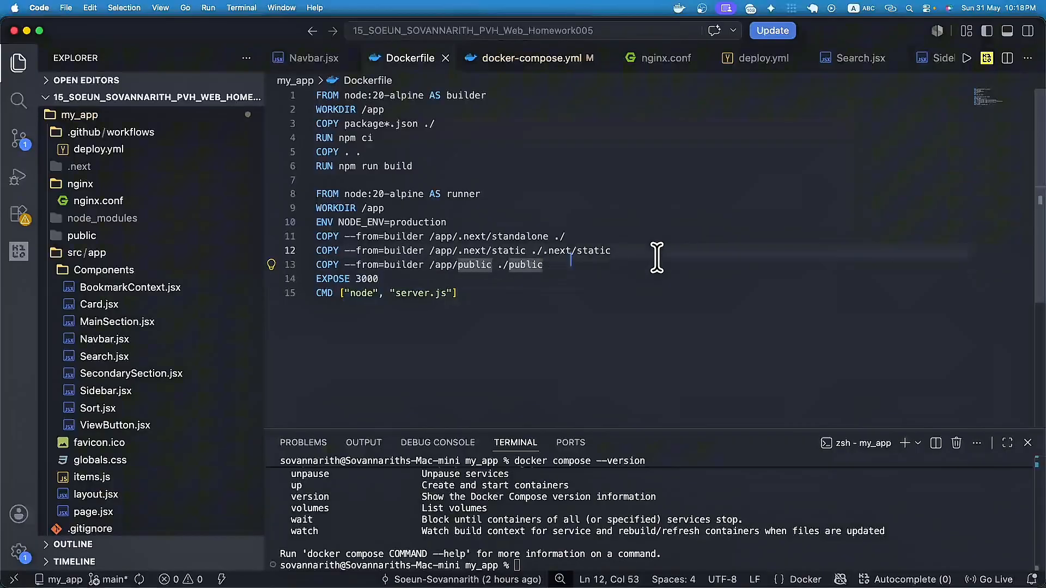
pyautogui.click(656, 252)
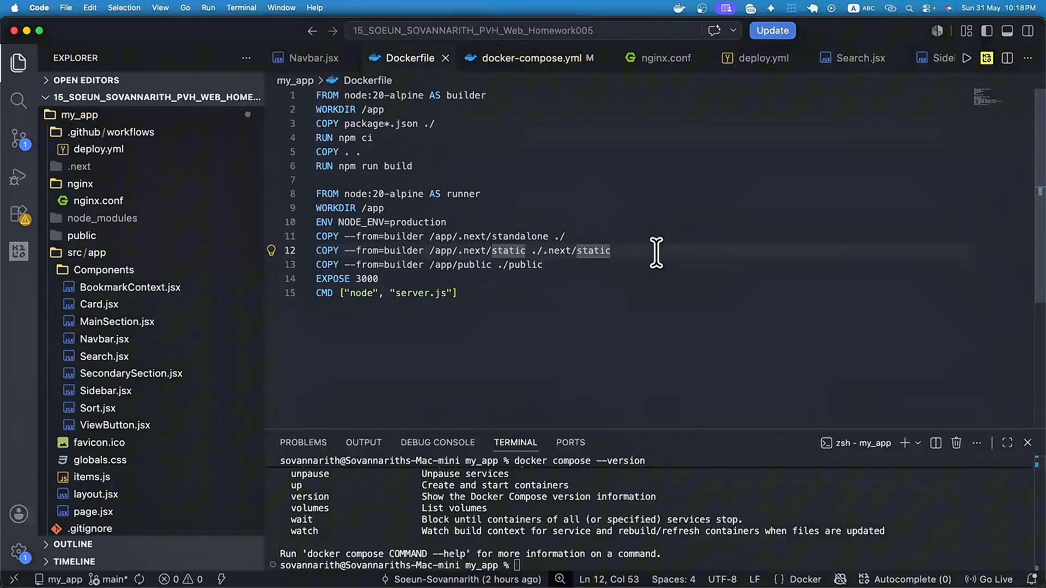